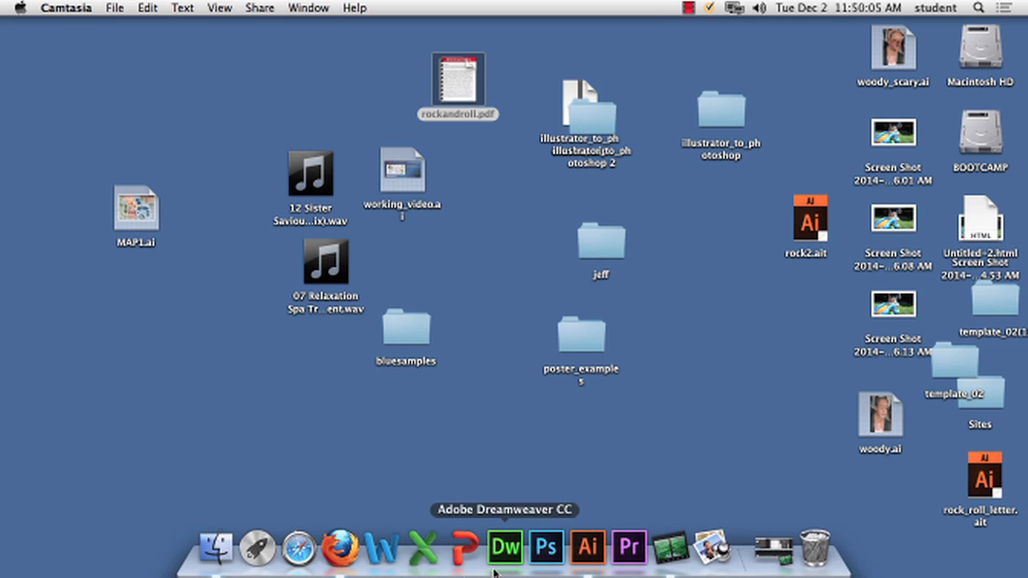
Switch to Adobe Illustrator and close all the open documents, discarding the unsaved changes in Untitled-3
left_click(587, 560)
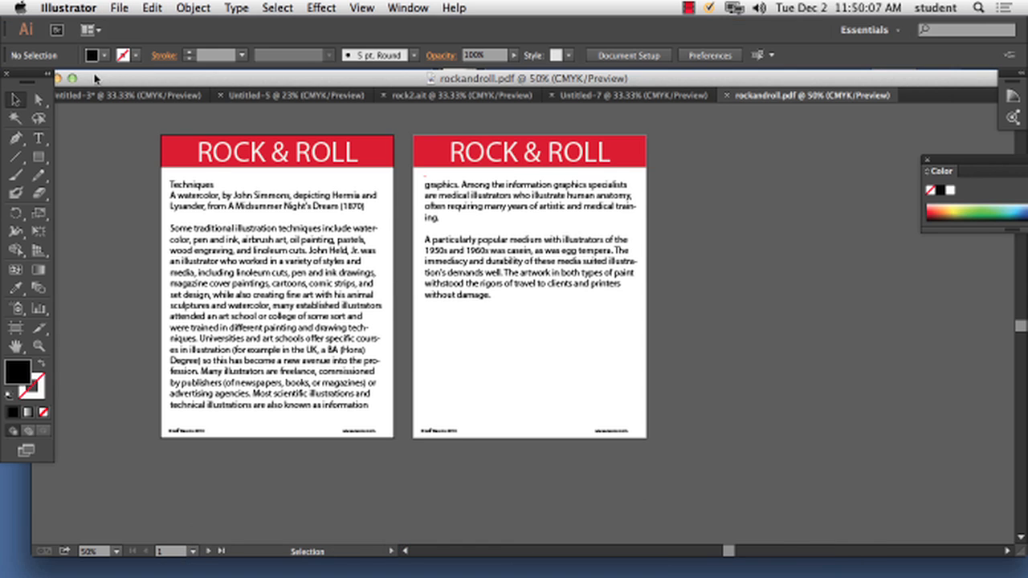
left_click_drag(95, 77, 210, 77)
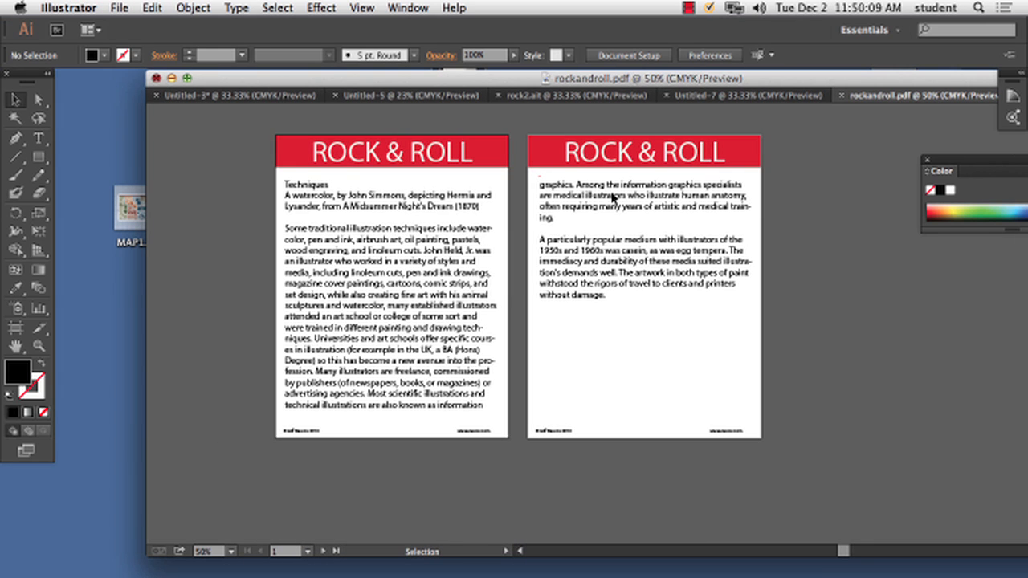
key("super+w")
key("super+w")
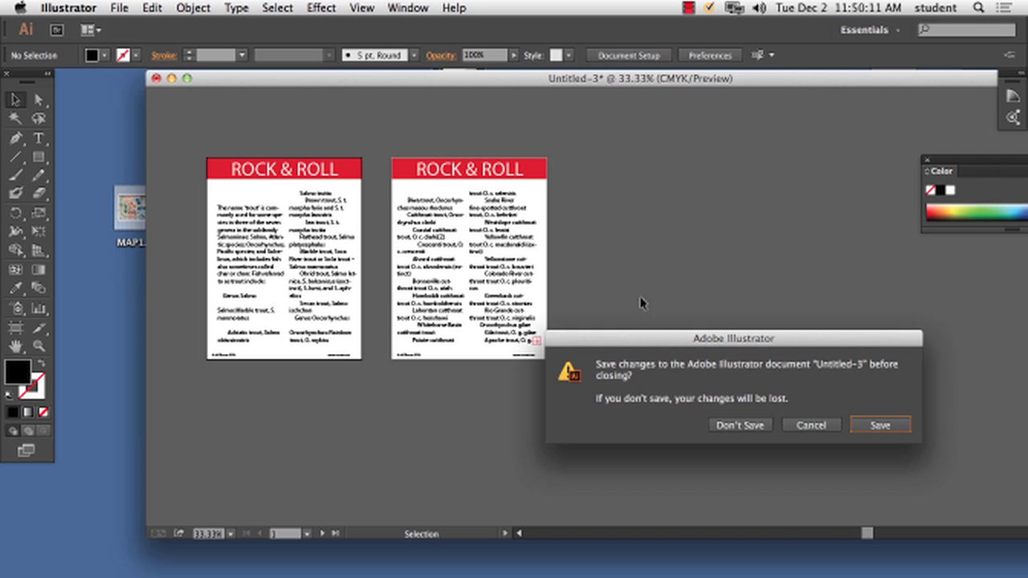
left_click(737, 426)
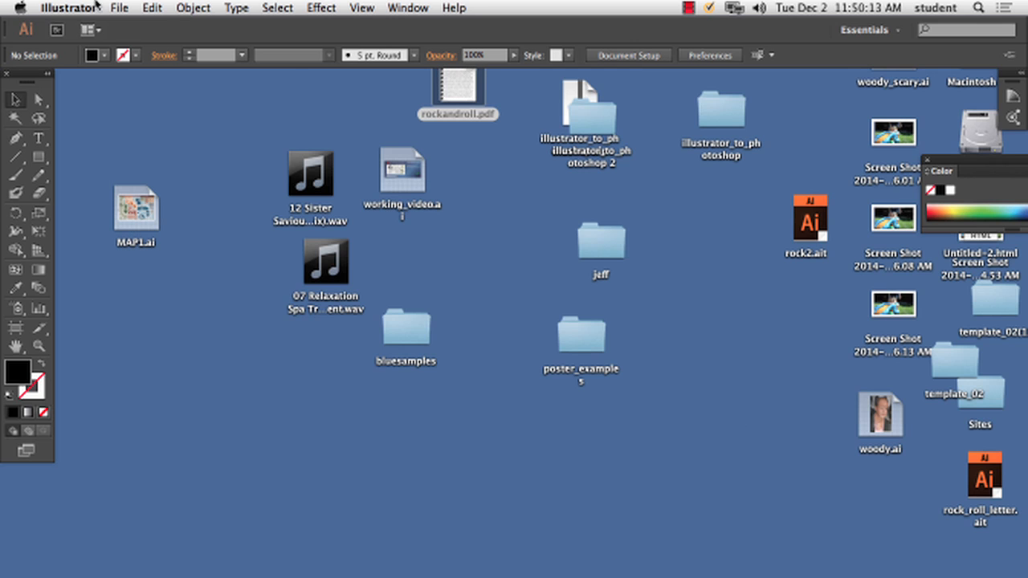
Create a new Letter-size, portrait CMYK document with a single artboard
left_click(118, 8)
left_click(118, 26)
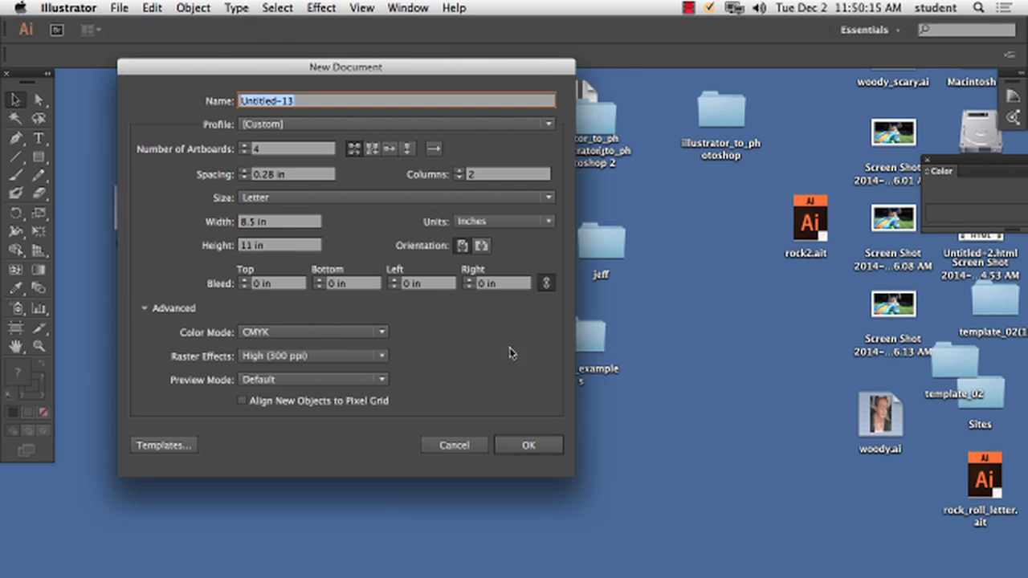
left_click(285, 151)
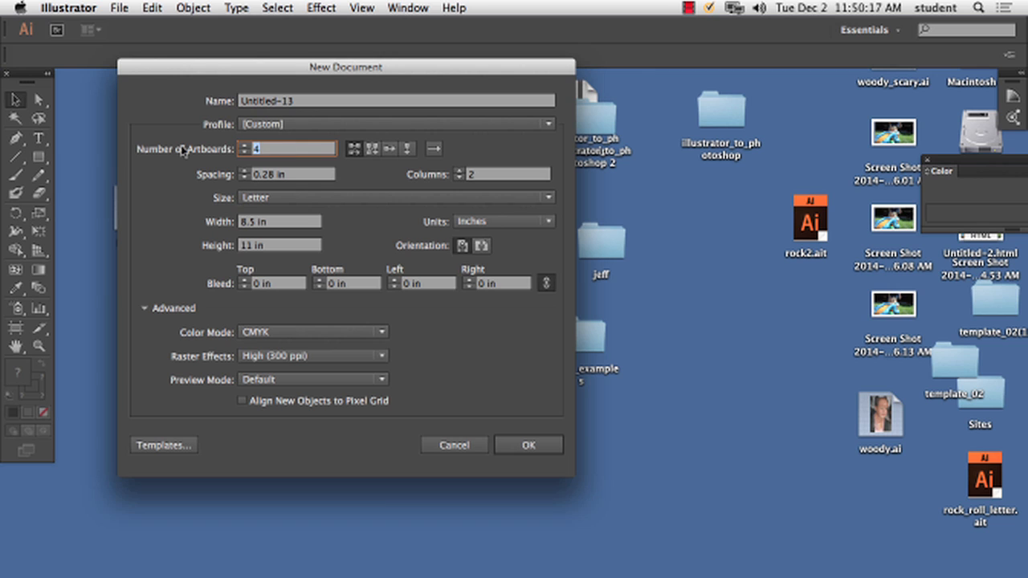
type("1")
left_click(529, 447)
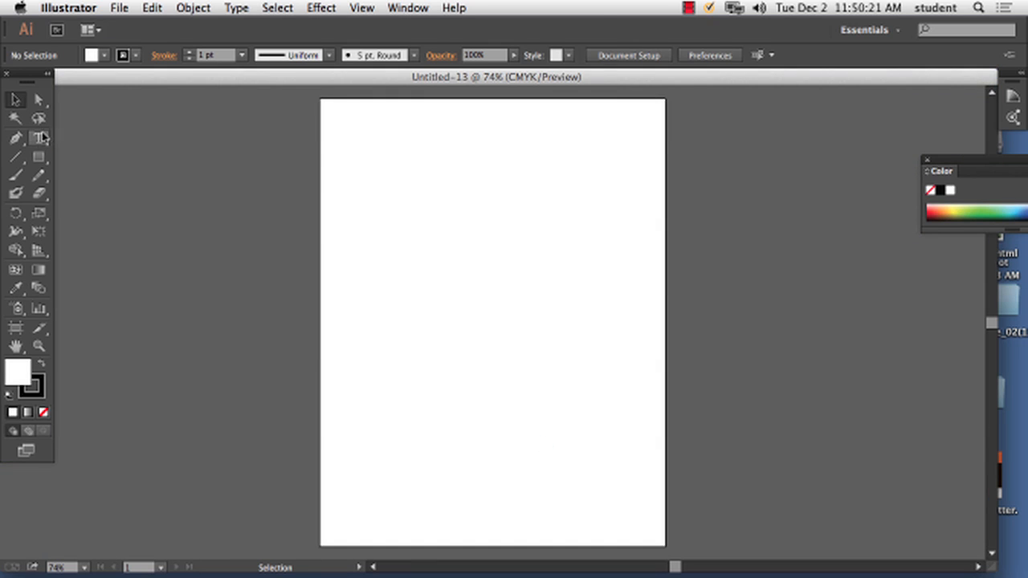
Draw a small circle in the upper-left area of the artboard and fill it with red EF4343
left_click(39, 158)
left_click(188, 194)
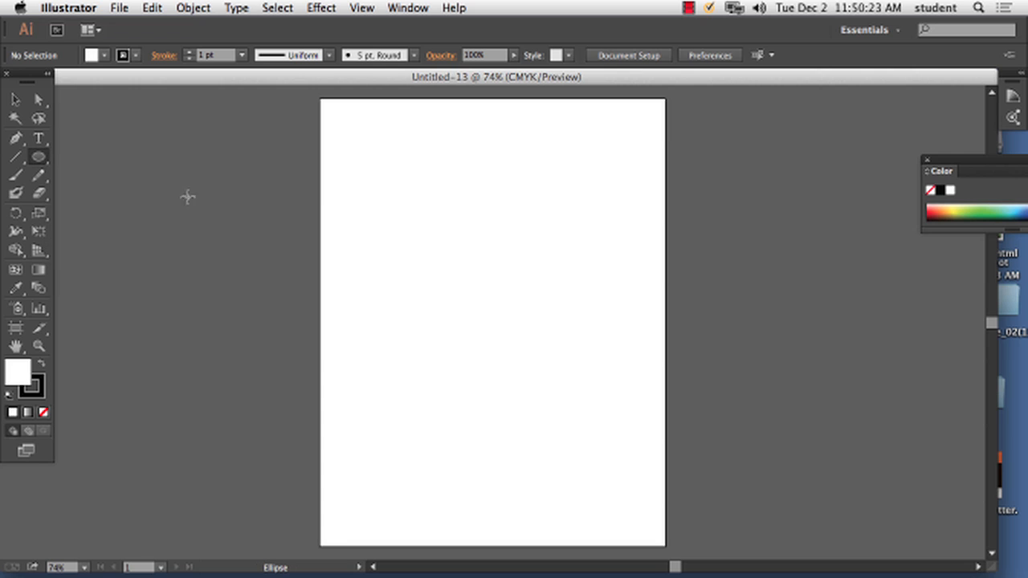
left_click_drag(359, 146, 391, 177)
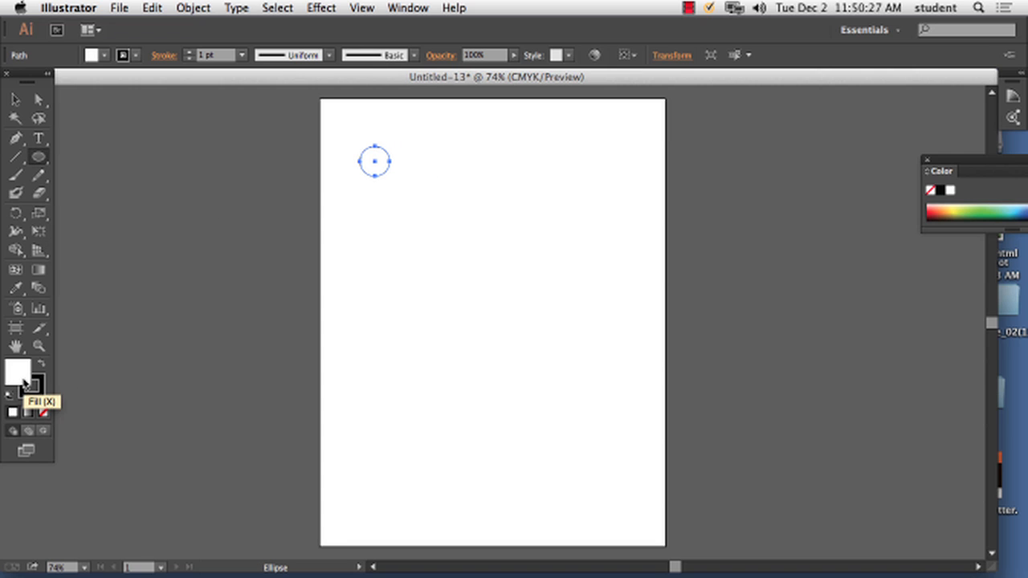
double_click(20, 374)
left_click(716, 99)
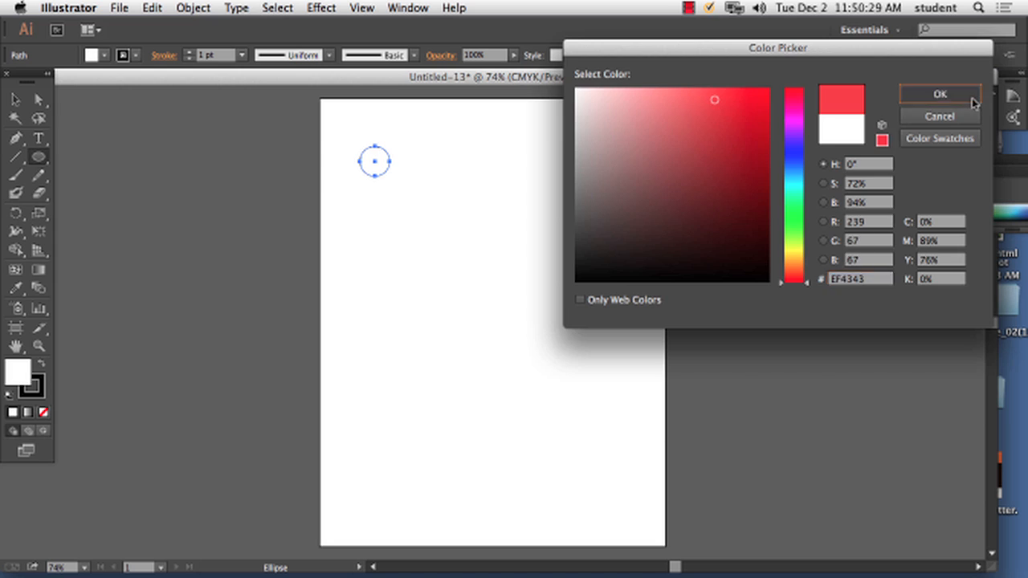
left_click(968, 95)
Duplicate the red circle twice as an overlapping cluster, coloring the upper-right copy green and the lower copy yellow
left_click(16, 99)
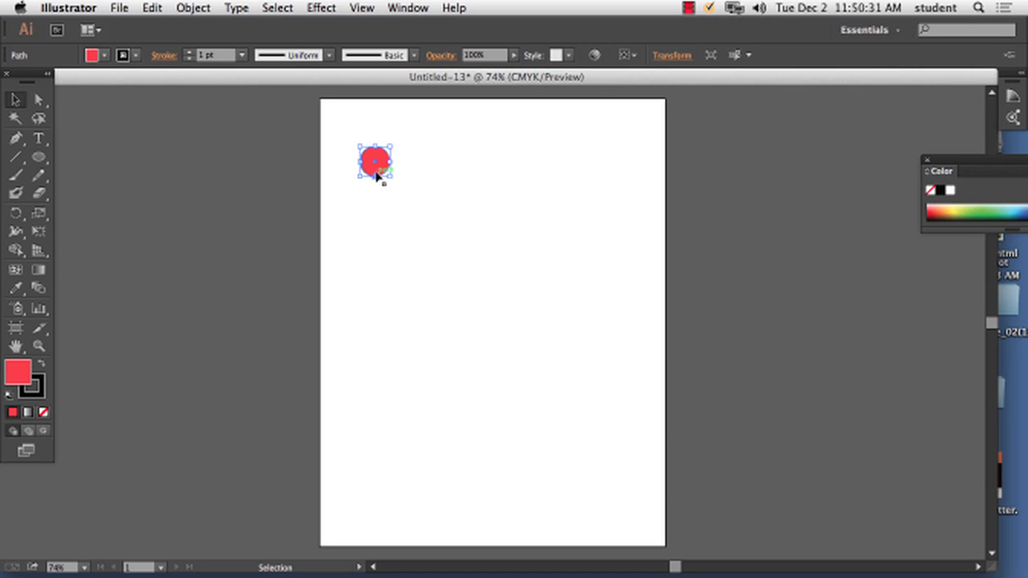
mouse_move(382, 170)
left_mouse_down()
mouse_move(388, 177)
mouse_move(391, 165)
left_mouse_up()
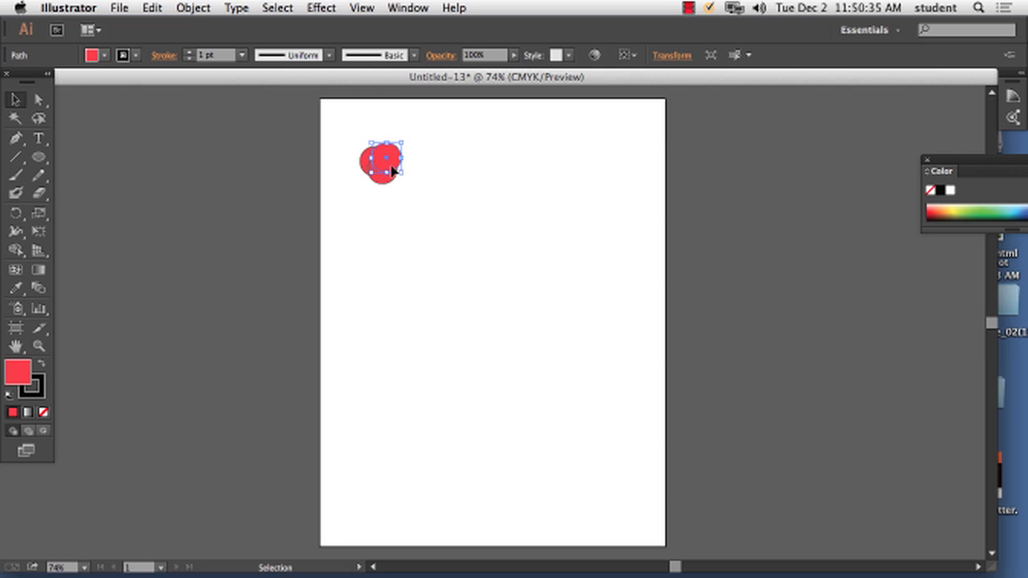
left_click(968, 207)
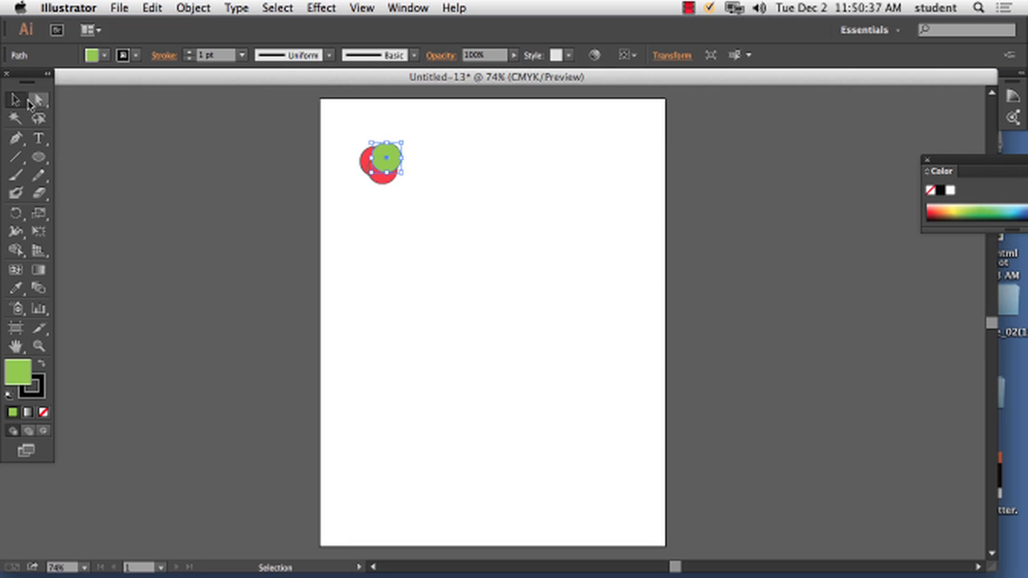
left_click(391, 182)
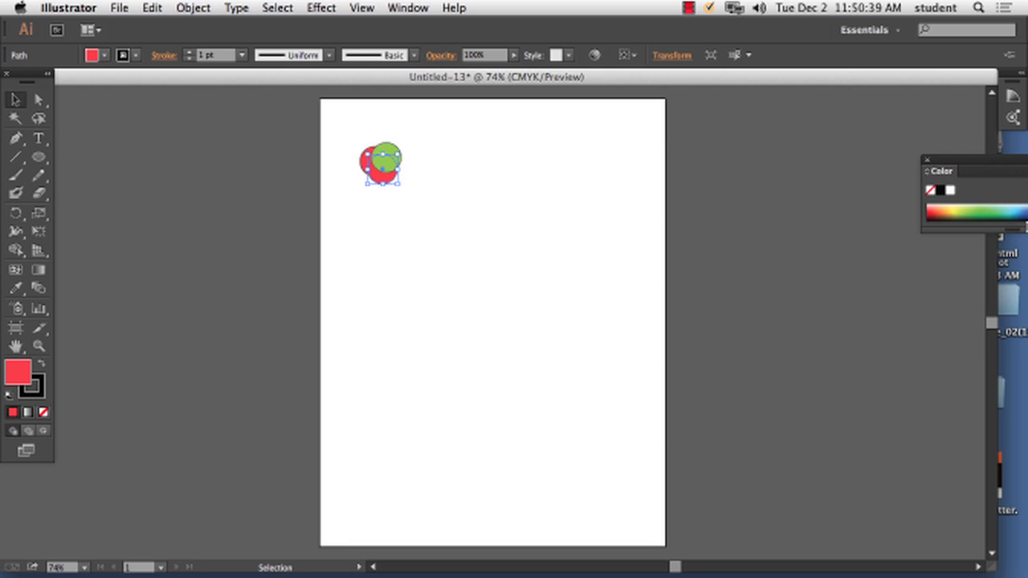
left_click(958, 210)
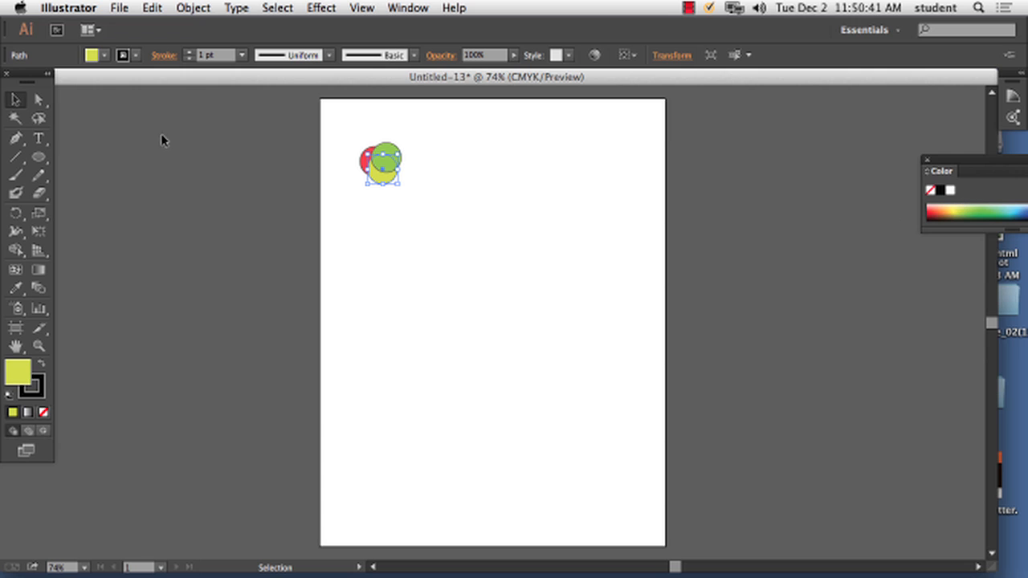
left_click(98, 136)
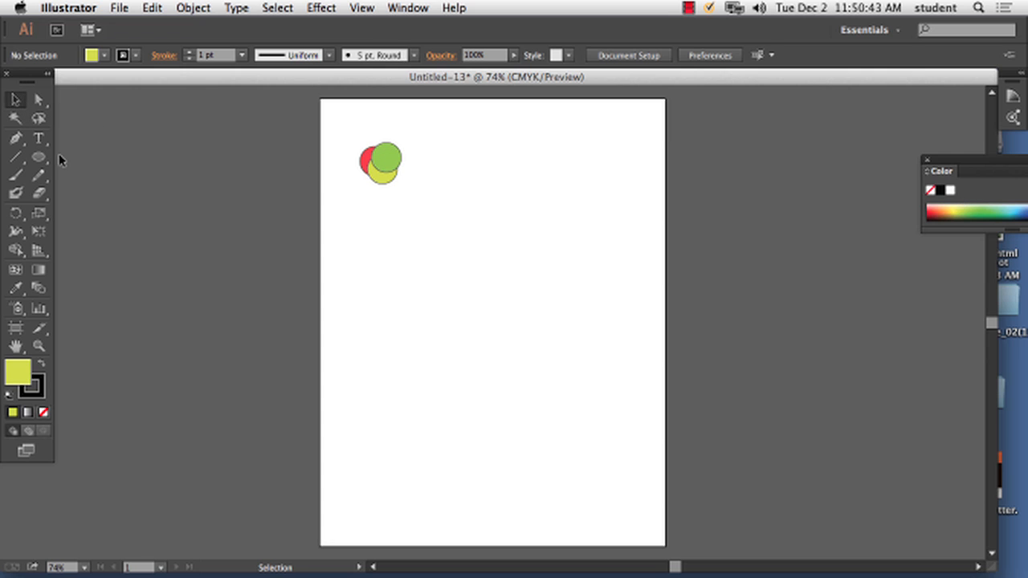
Add the text RASCOV.COM just to the right of the circle cluster
left_click(38, 138)
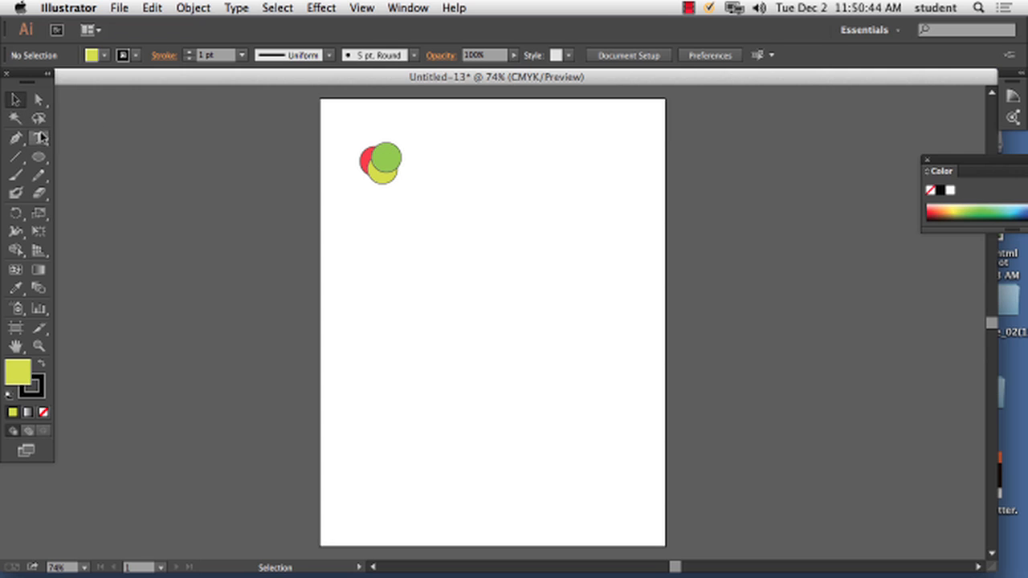
left_click(417, 163)
type("BA")
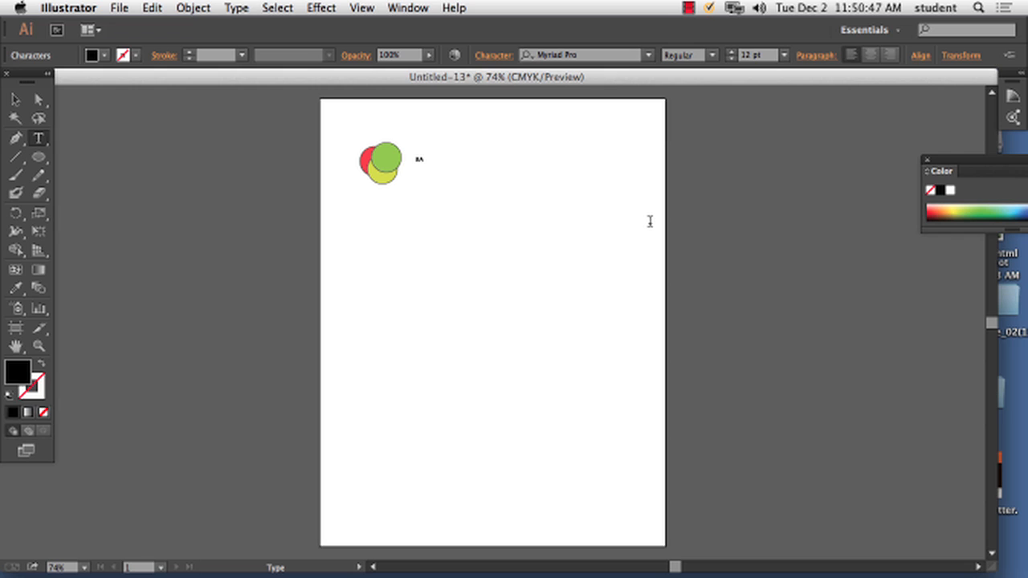
type("SICVE")
key("BackSpace")
key("BackSpace")
key("BackSpace")
type("CO")
left_click(15, 99)
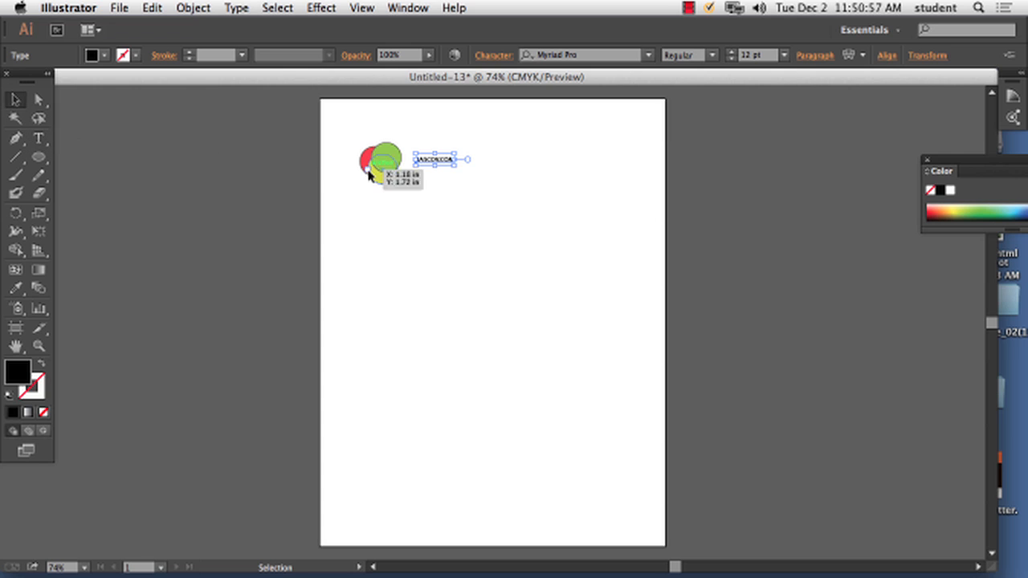
Enlarge the RASCOV.COM text to about 34 pt against the circles and change its font to Noteworthy
mouse_move(456, 166)
left_mouse_down()
mouse_move(526, 202)
mouse_move(464, 170)
left_mouse_up()
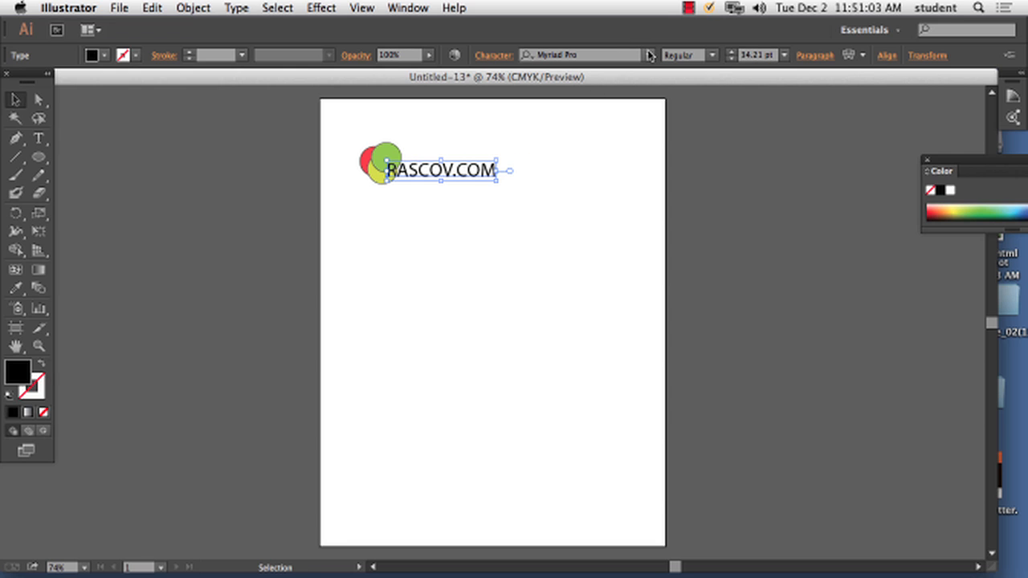
left_click(650, 54)
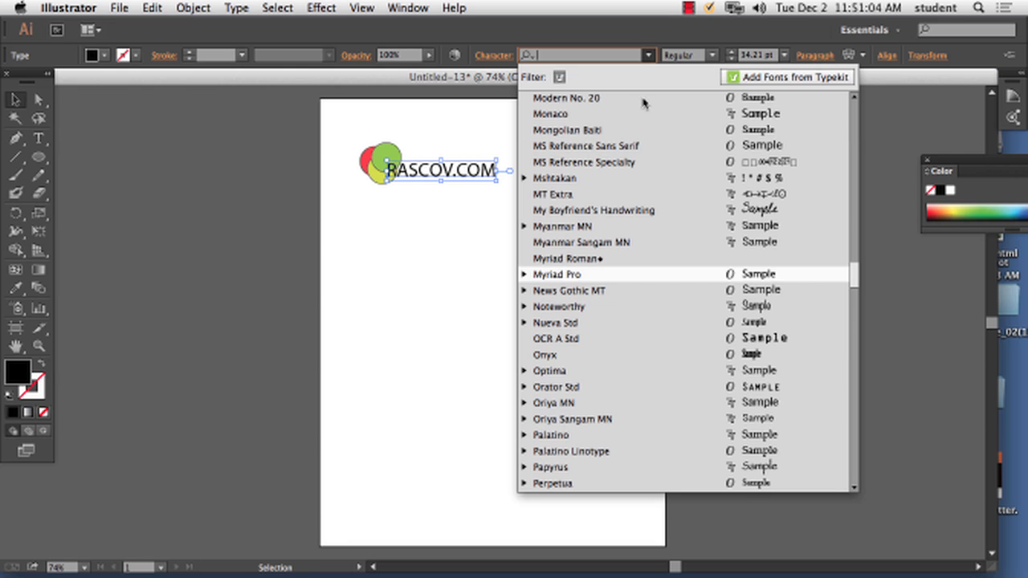
left_click(732, 306)
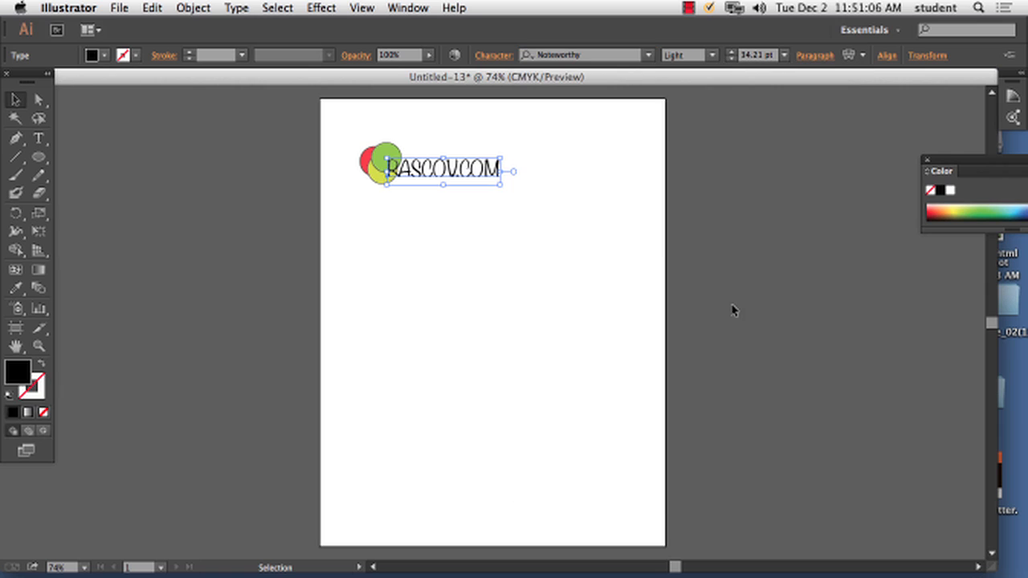
left_click(468, 248)
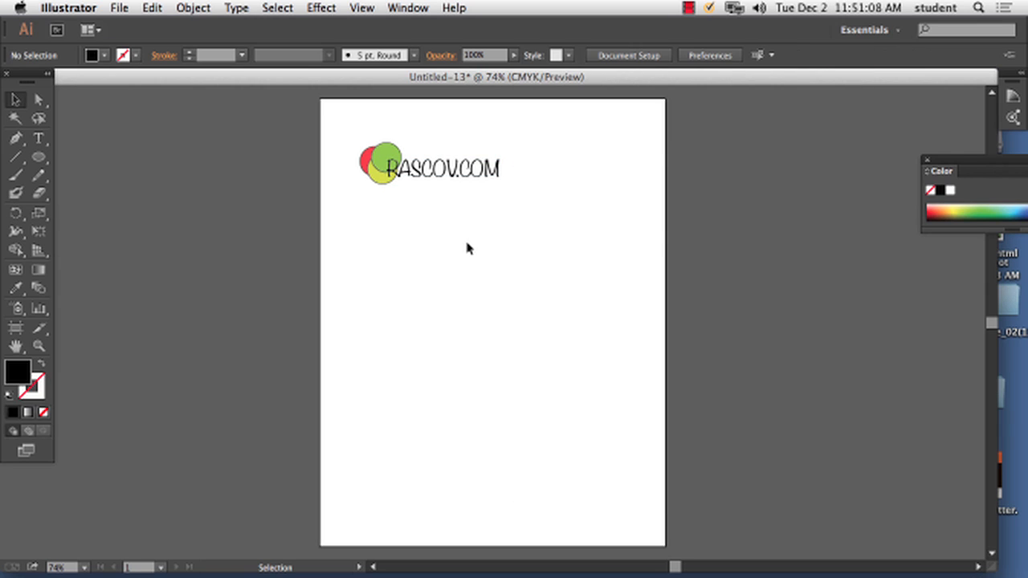
Set the initial R of the RASCOV.COM text to 60 pt
left_click(454, 170)
double_click(394, 177)
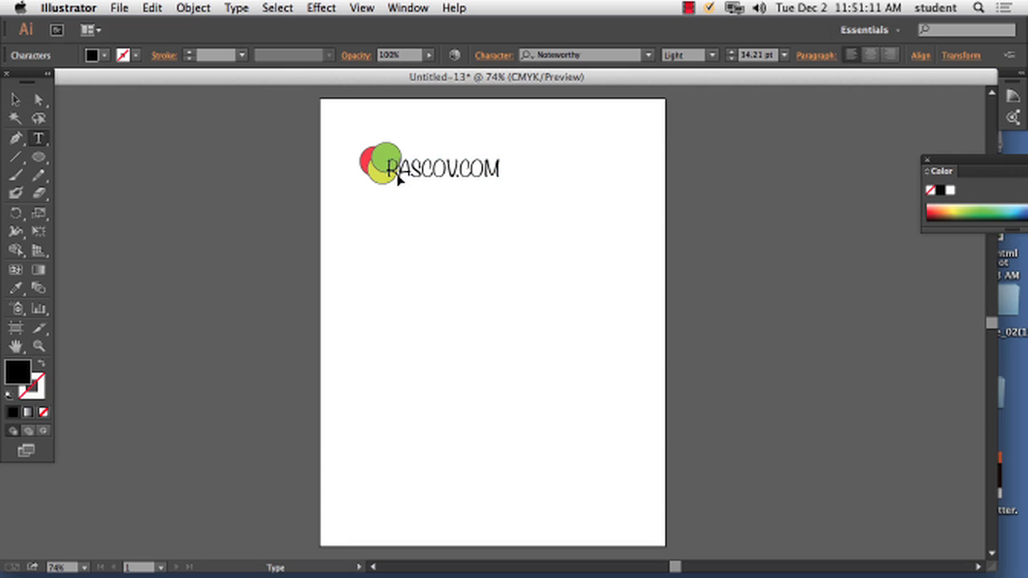
left_click_drag(398, 173, 384, 173)
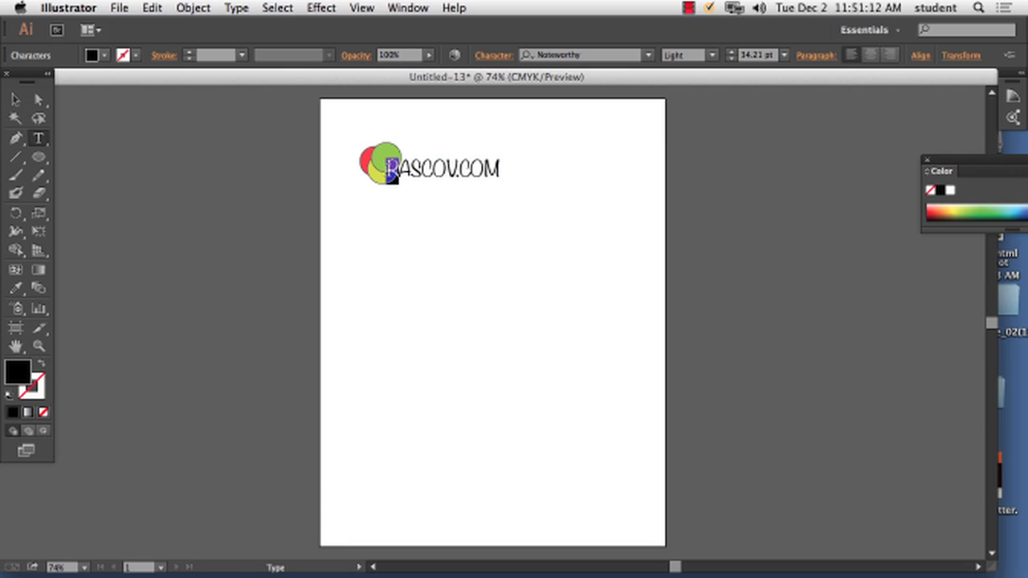
left_click(784, 54)
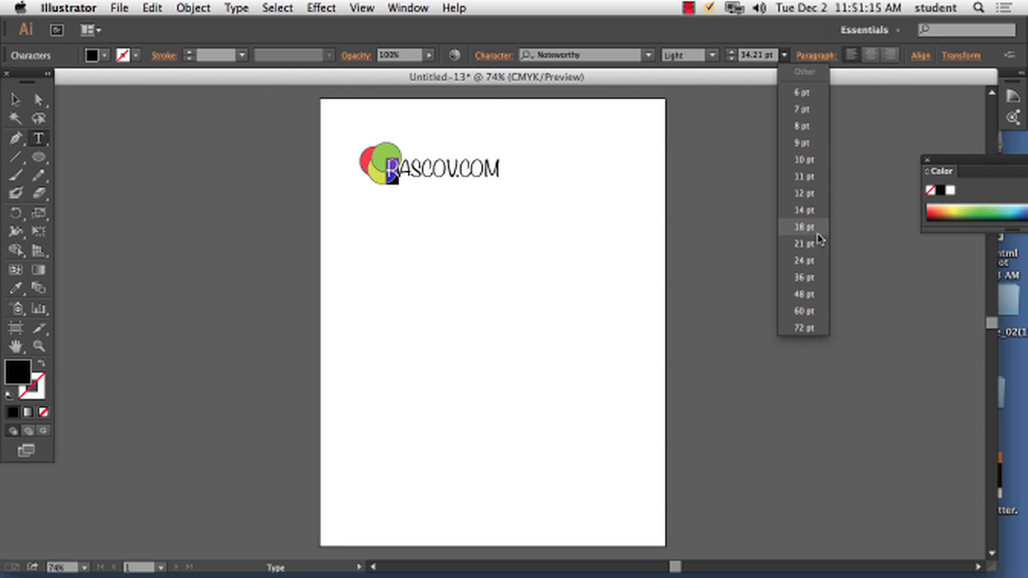
left_click(804, 311)
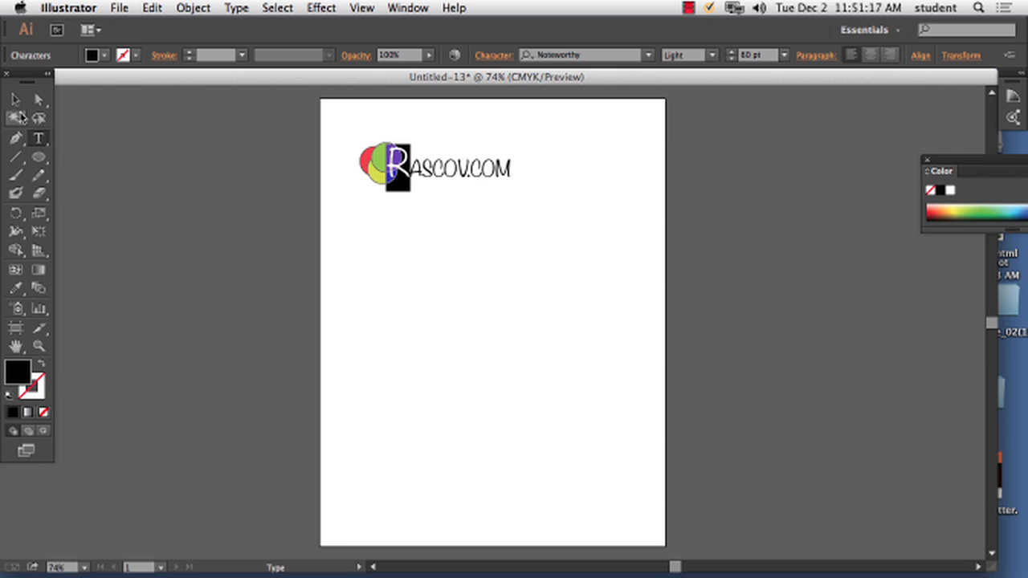
left_click(15, 99)
left_click(449, 264)
Move the RASCOV.COM text right so it sits beside the three circles
left_click_drag(463, 177, 477, 176)
left_click(472, 207)
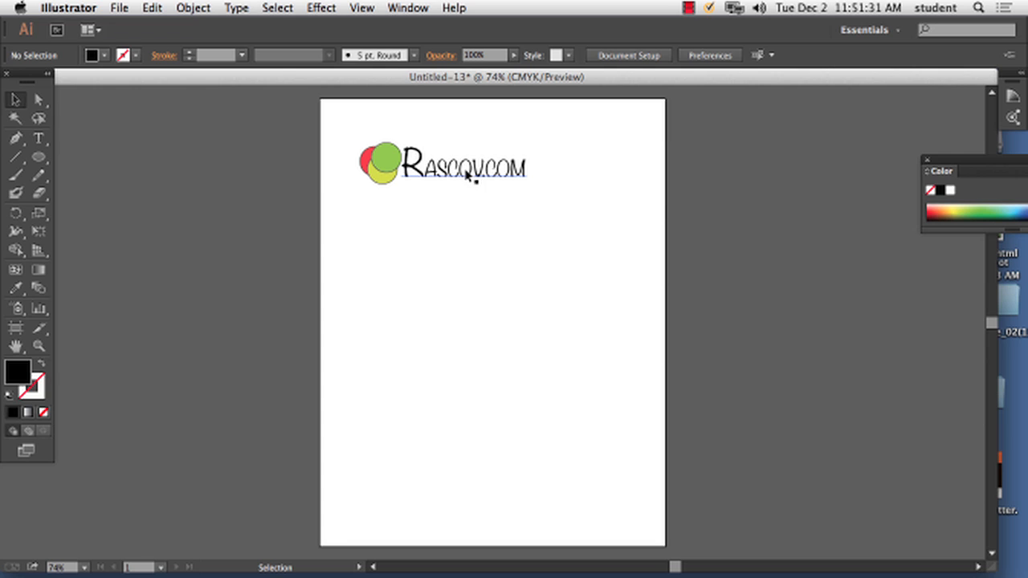
left_click_drag(467, 175, 466, 172)
left_click(438, 238)
Convert the RASCOV.COM text to outlines
left_click(456, 172)
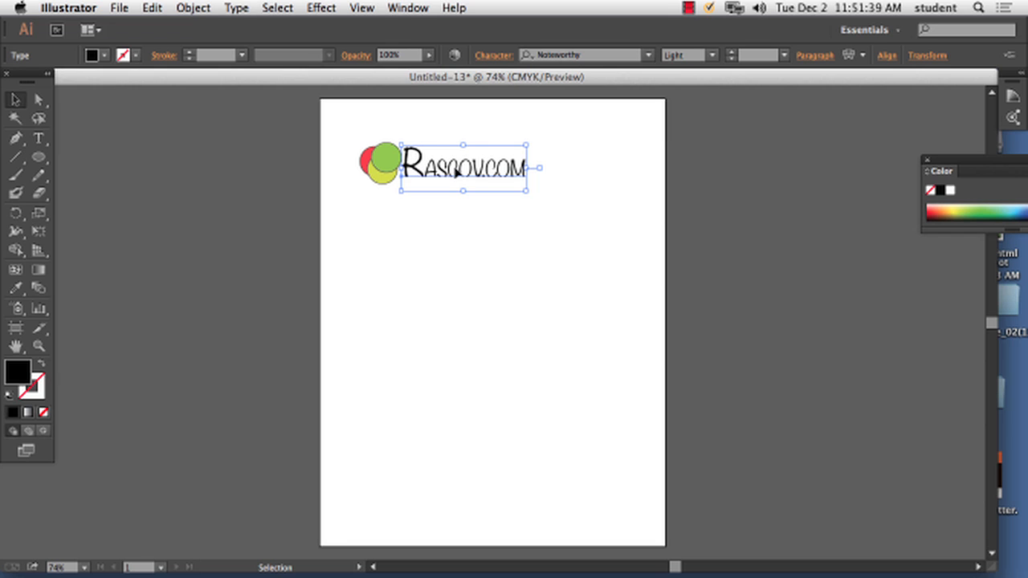
left_click(279, 7)
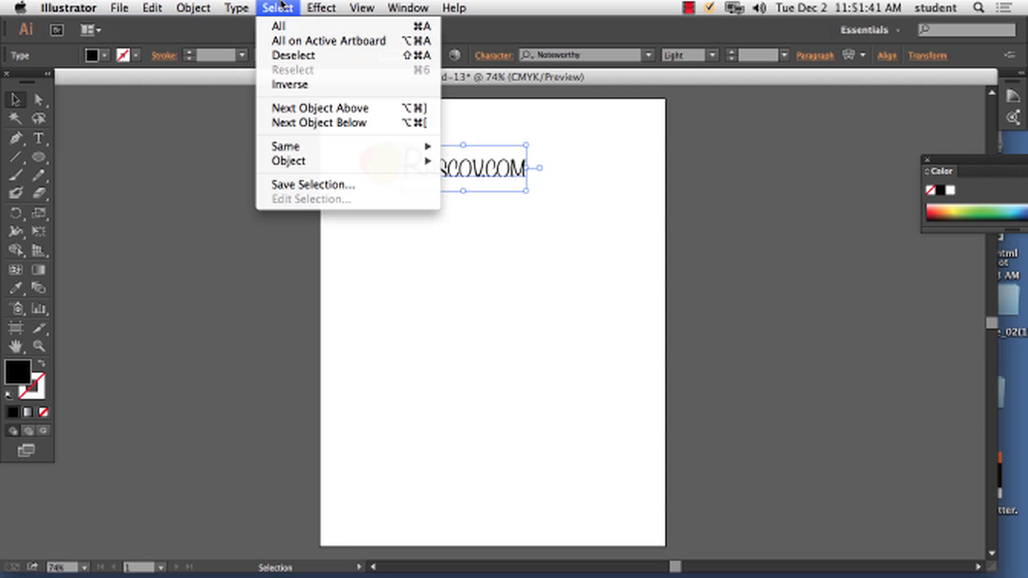
mouse_move(239, 6)
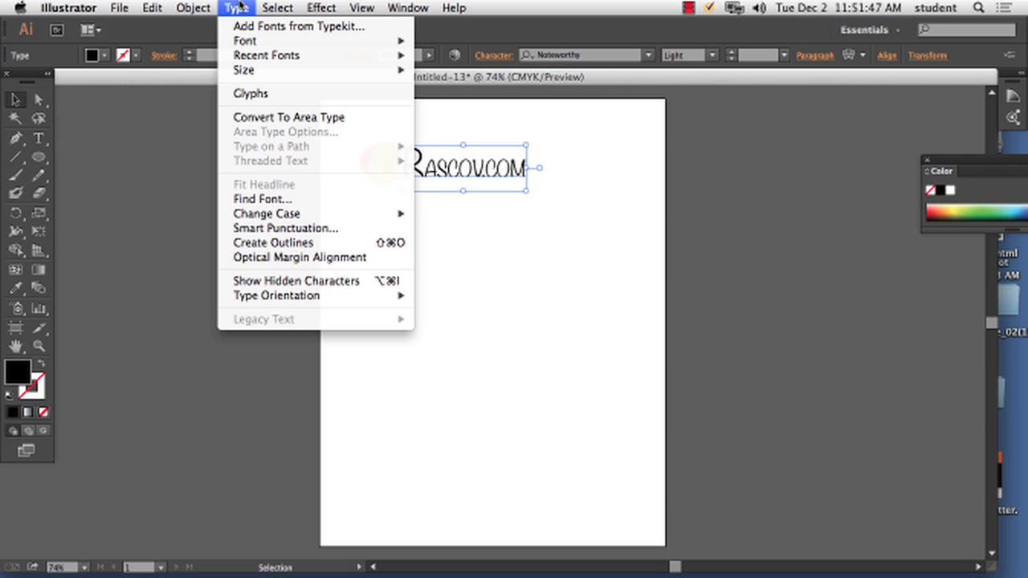
left_click(305, 250)
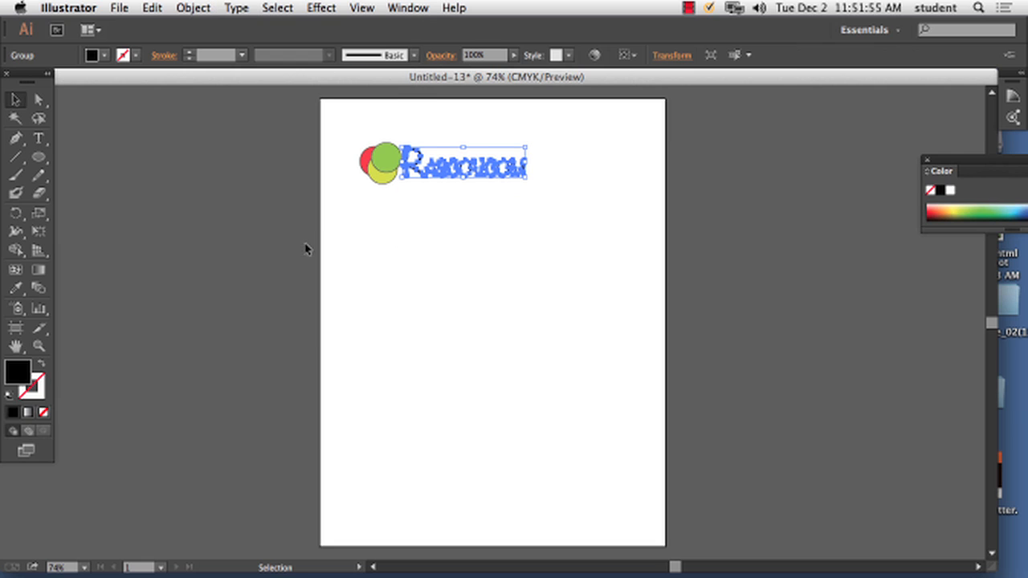
left_click(429, 202)
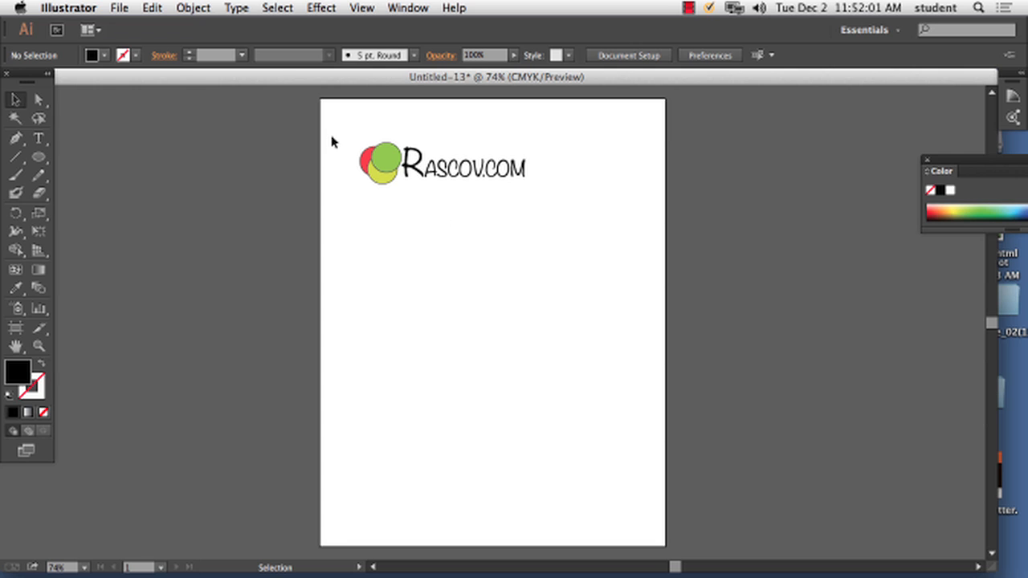
left_click_drag(332, 140, 567, 229)
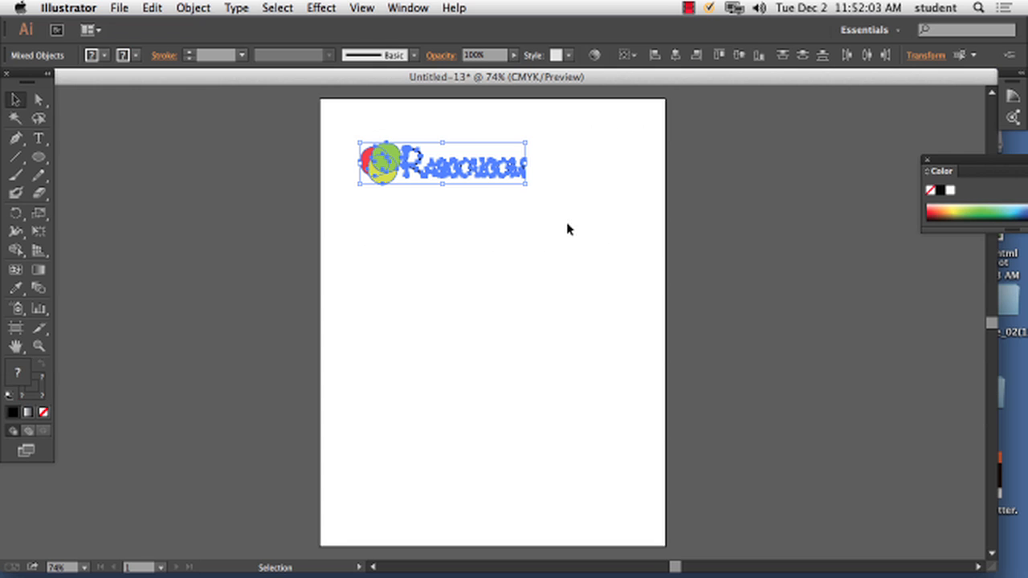
left_click(554, 230)
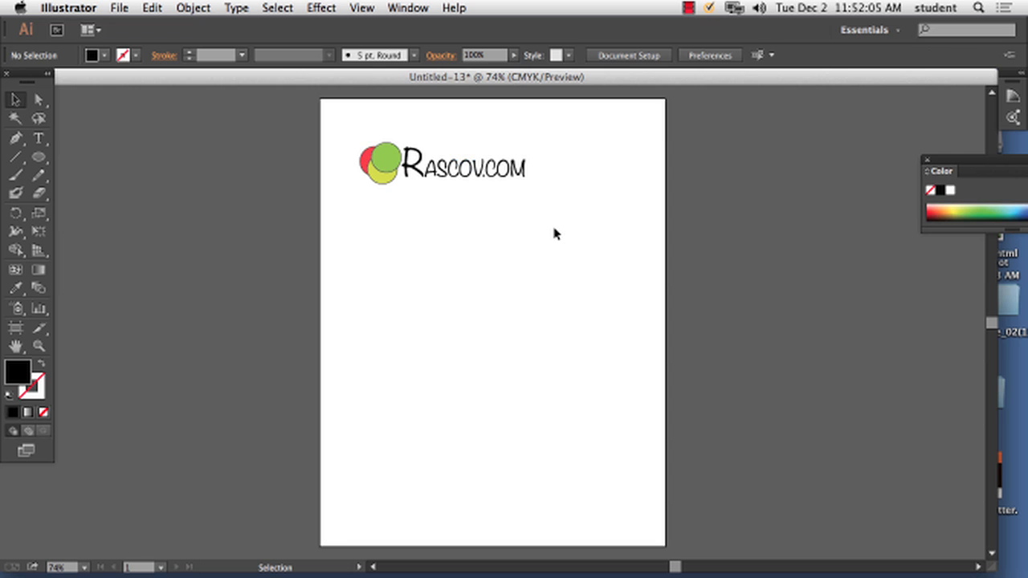
left_click_drag(349, 129, 546, 199)
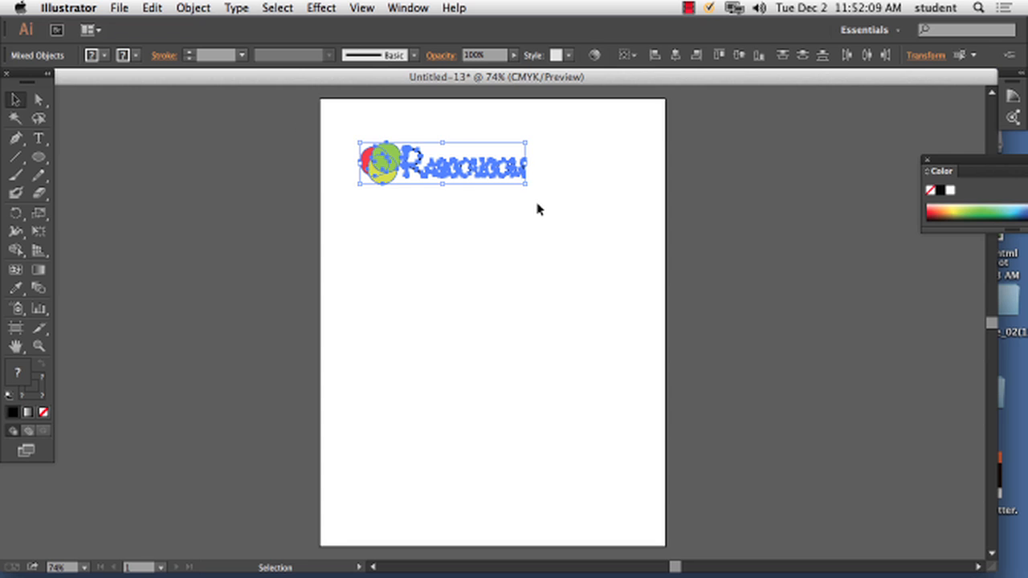
left_click(538, 209)
Hide Illustrator and open the Applications folder on Macintosh HD in Finder
mouse_move(630, 563)
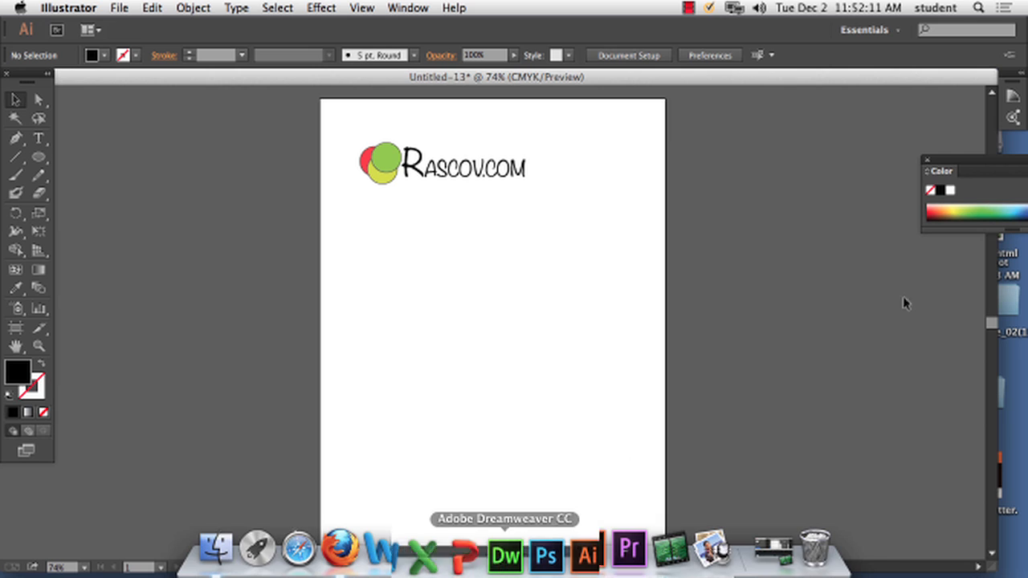
left_click(70, 6)
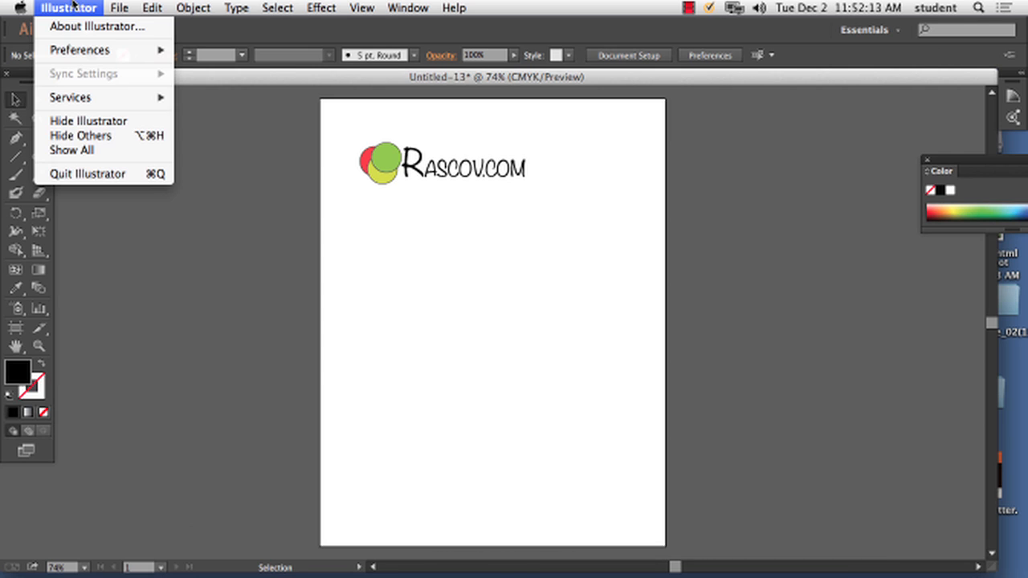
left_click(85, 120)
double_click(996, 55)
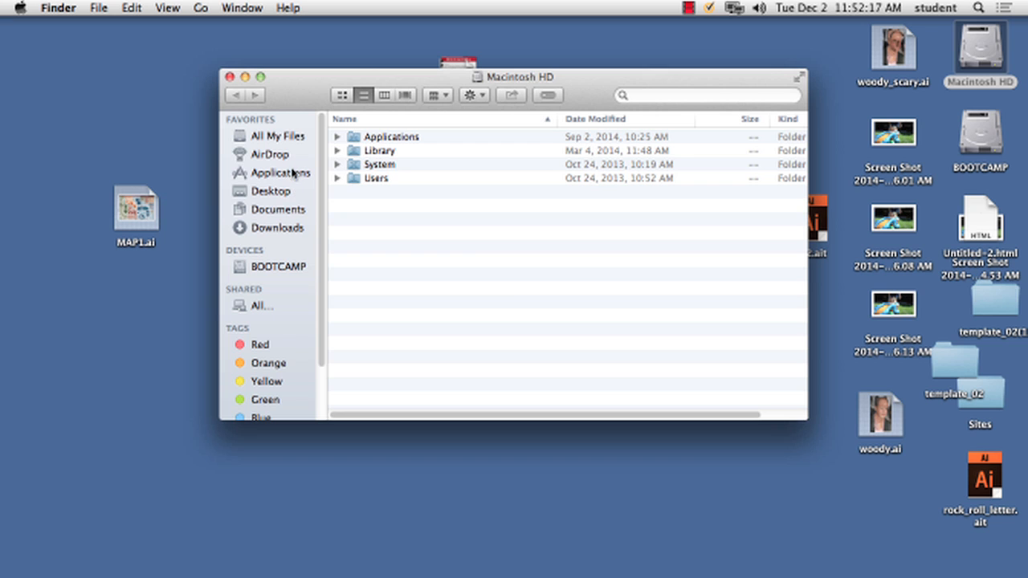
left_click(291, 173)
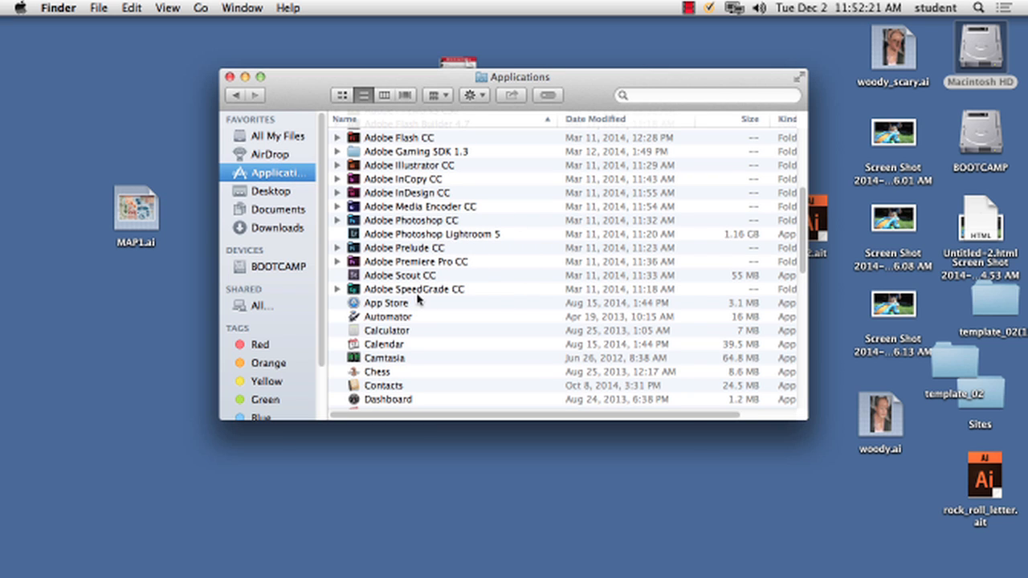
Launch Adobe InDesign CC from the Adobe InDesign CC folder within Applications
scroll(420, 298, "up", 5)
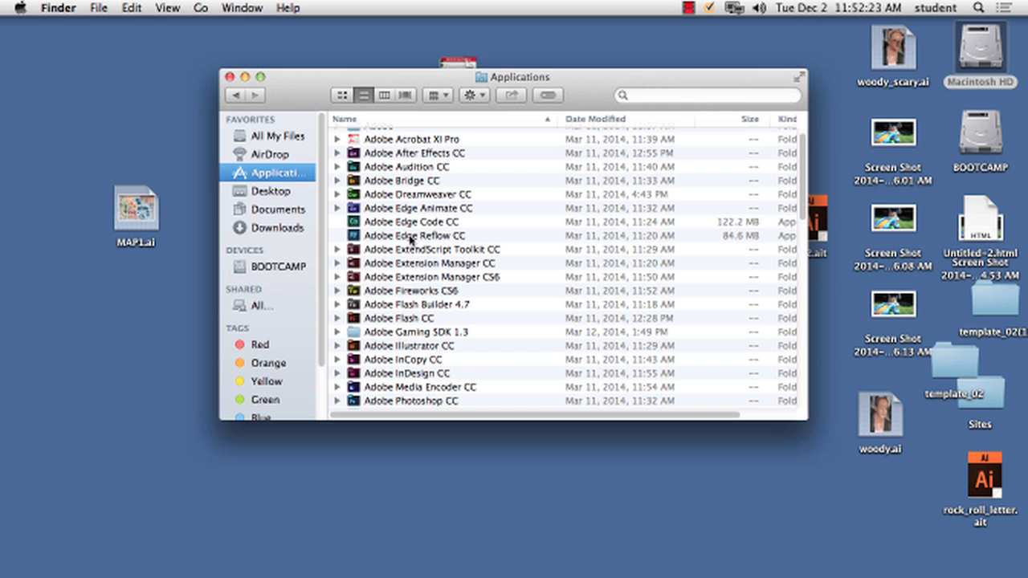
scroll(410, 234, "down", 1)
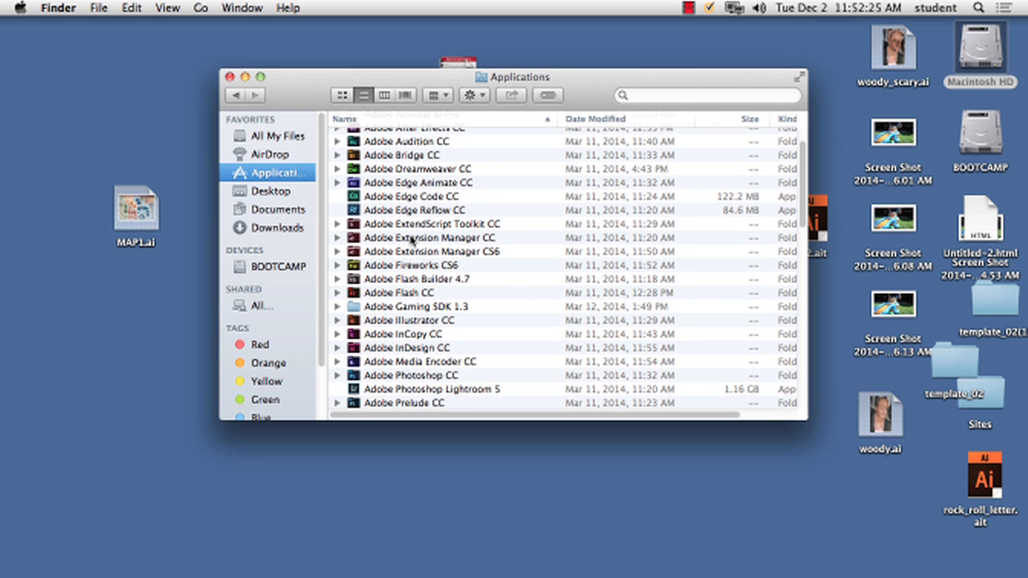
left_click(336, 349)
scroll(410, 350, "down", 2)
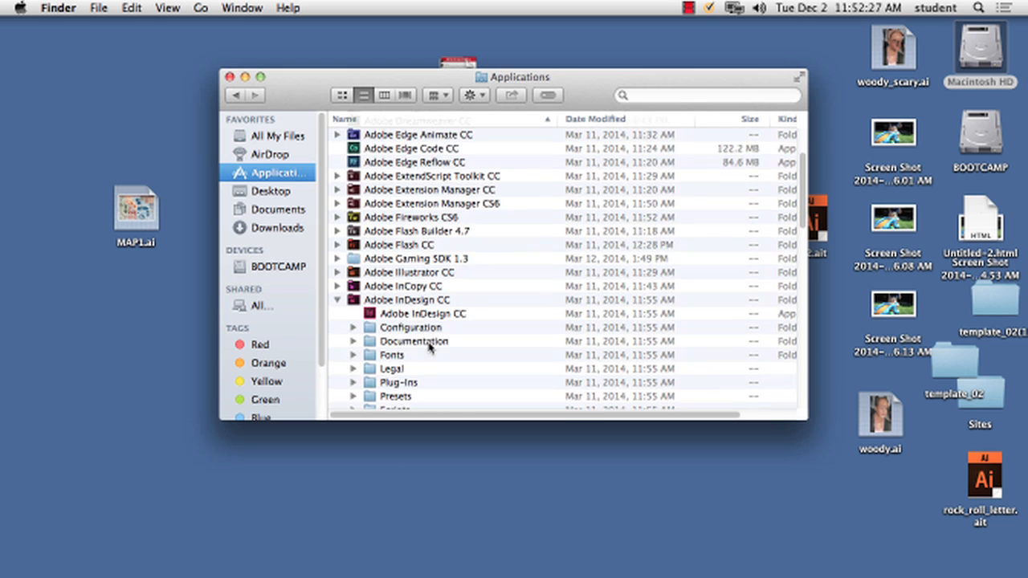
left_click(424, 314)
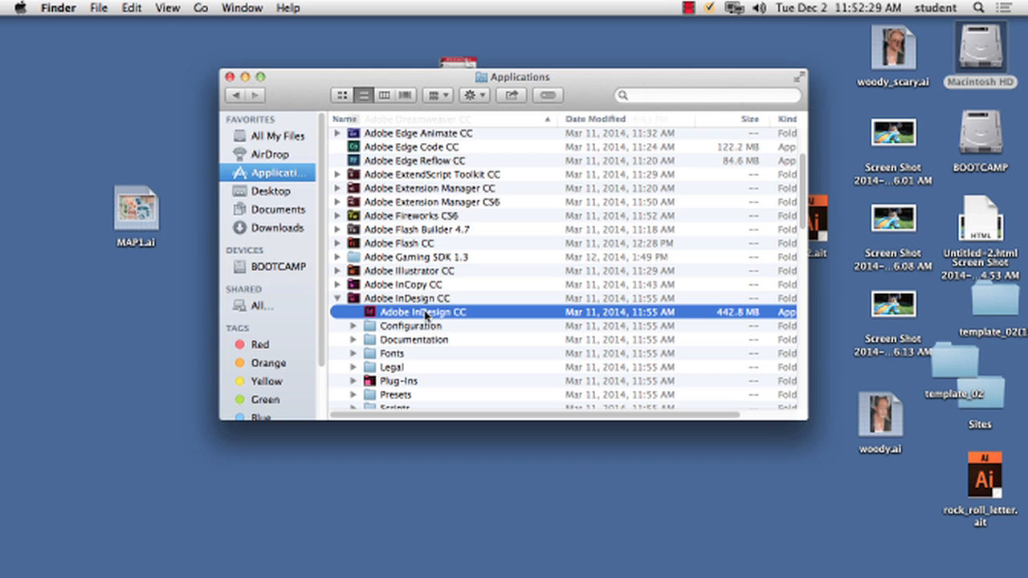
double_click(424, 313)
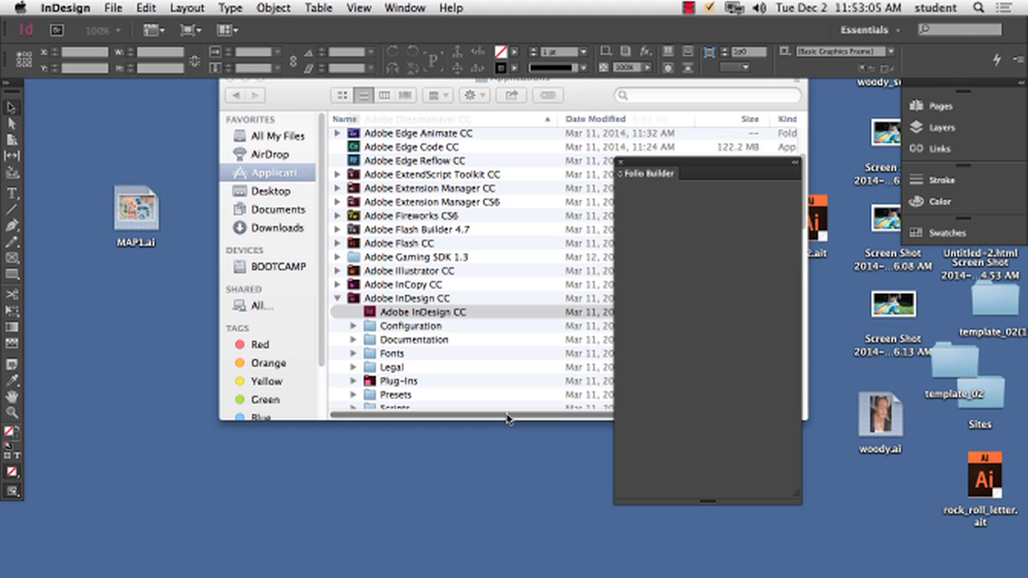
Close the Applications folder window and return to InDesign, moving the Folio Builder panel out of the way
left_click(325, 99)
left_click(231, 81)
mouse_move(691, 554)
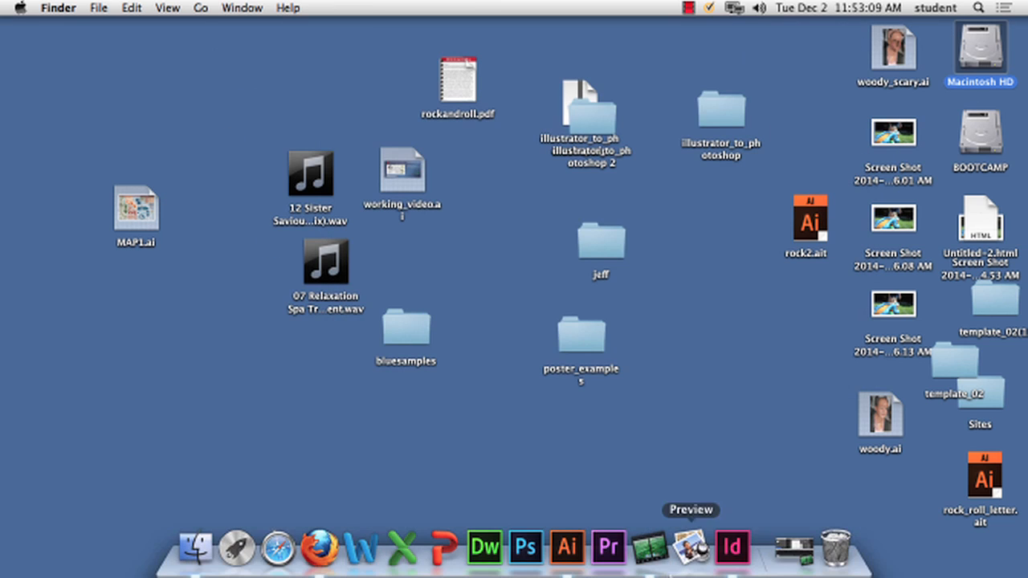
left_click(730, 550)
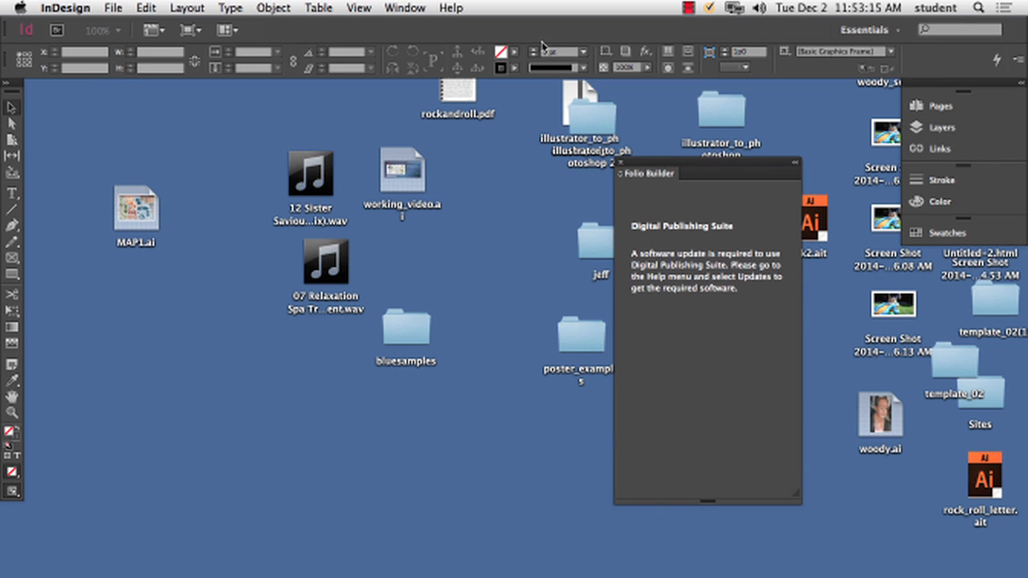
left_click_drag(746, 164, 841, 244)
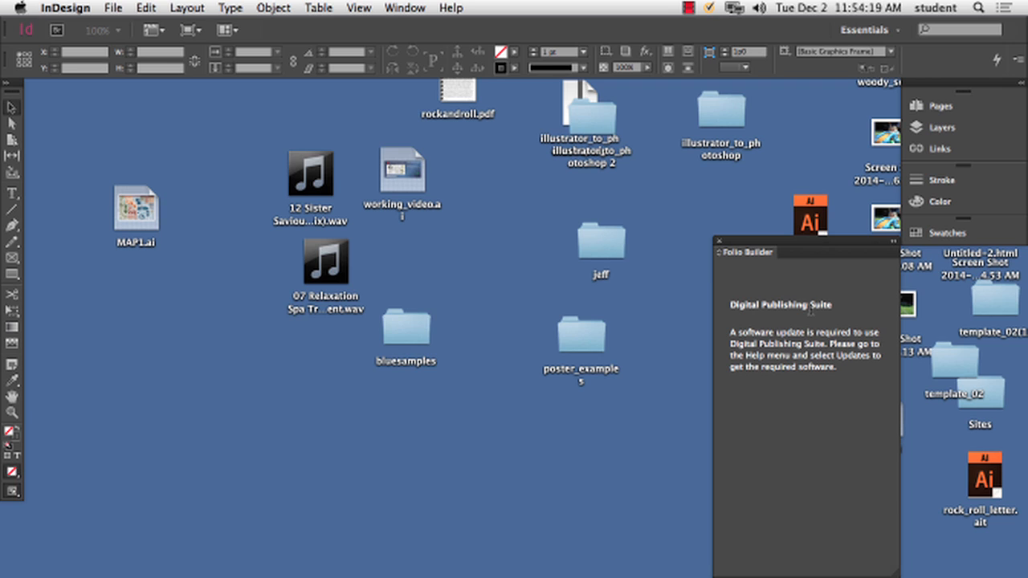
Create a new one-page Letter document with Print intent and Facing Pages turned off
left_click(112, 11)
mouse_move(119, 27)
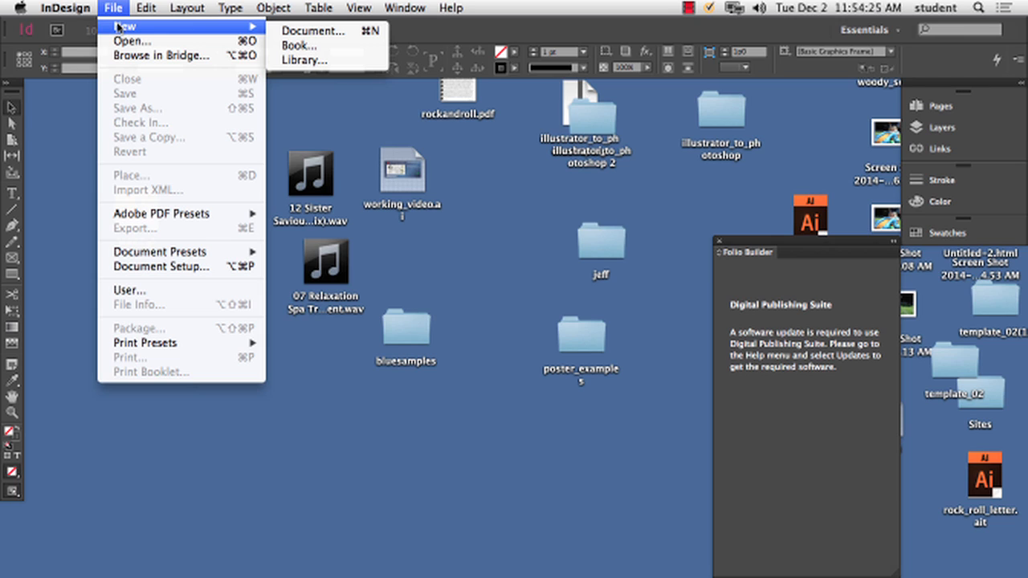
left_click(301, 32)
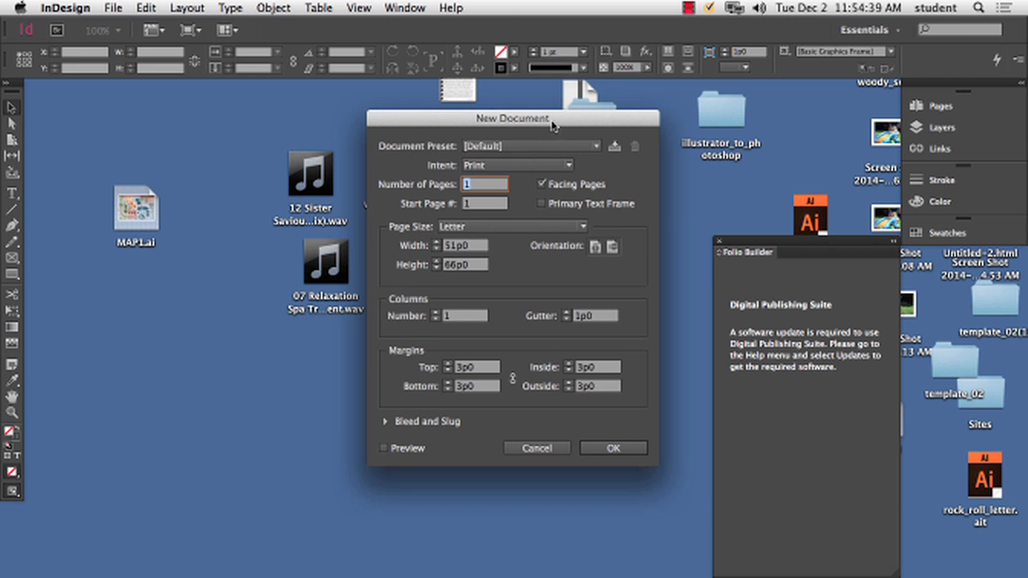
left_click_drag(556, 121, 391, 110)
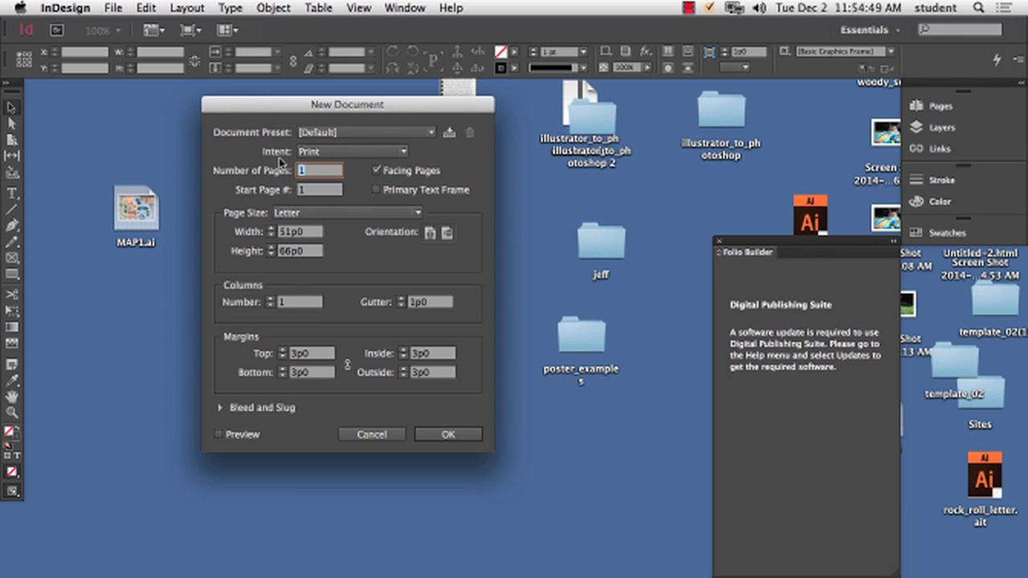
left_click(347, 151)
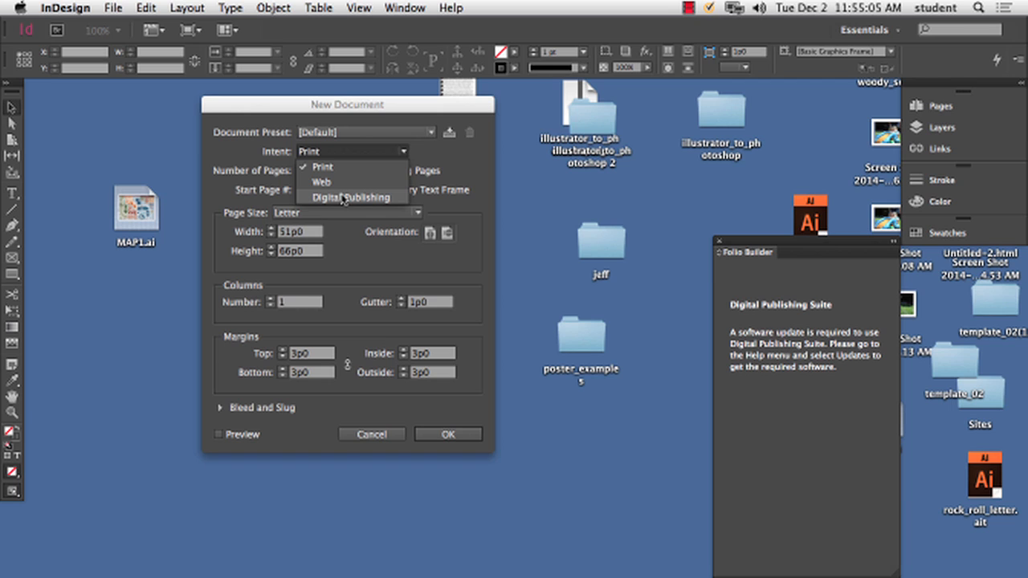
left_click(315, 167)
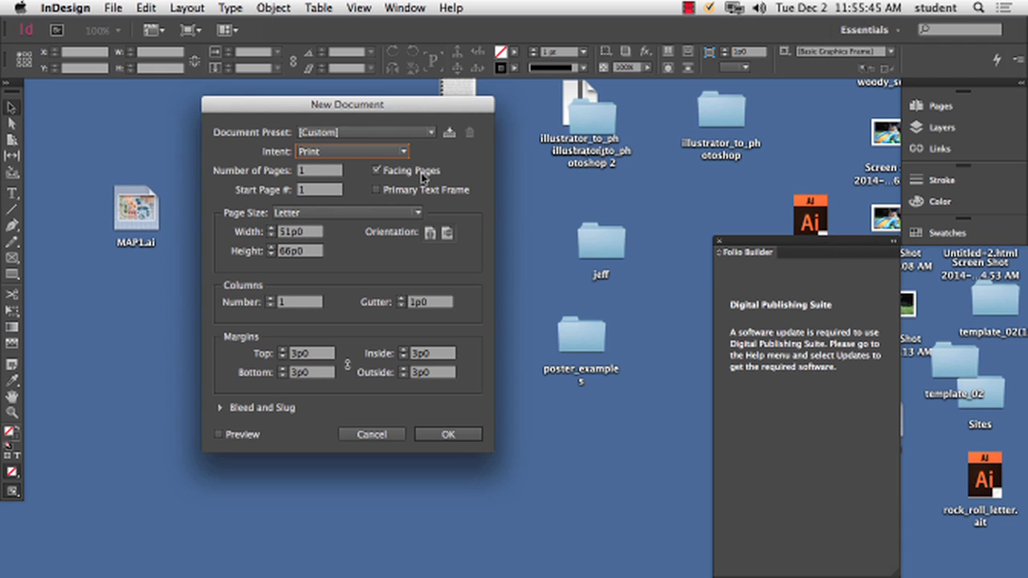
left_click(375, 171)
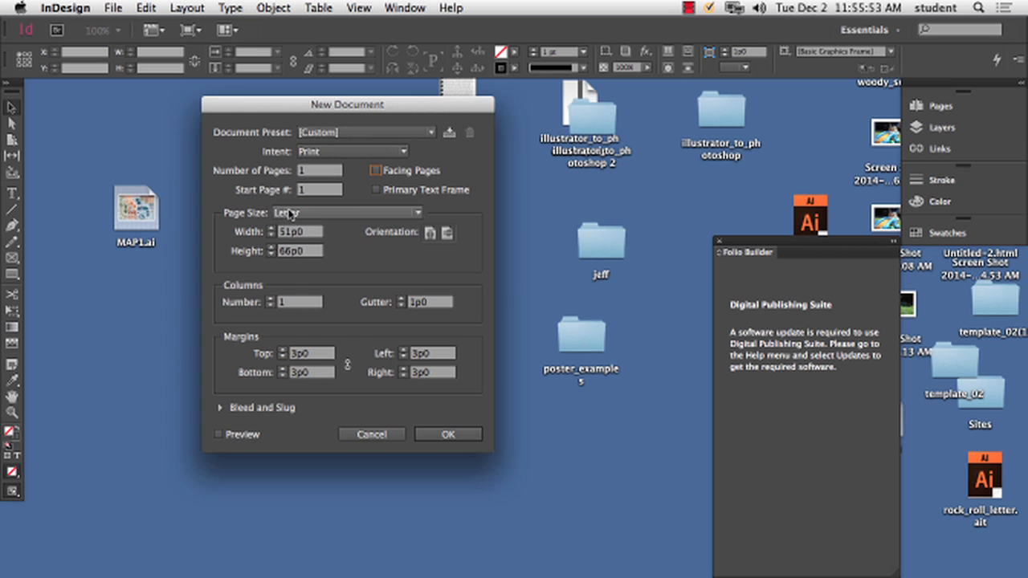
left_click(290, 213)
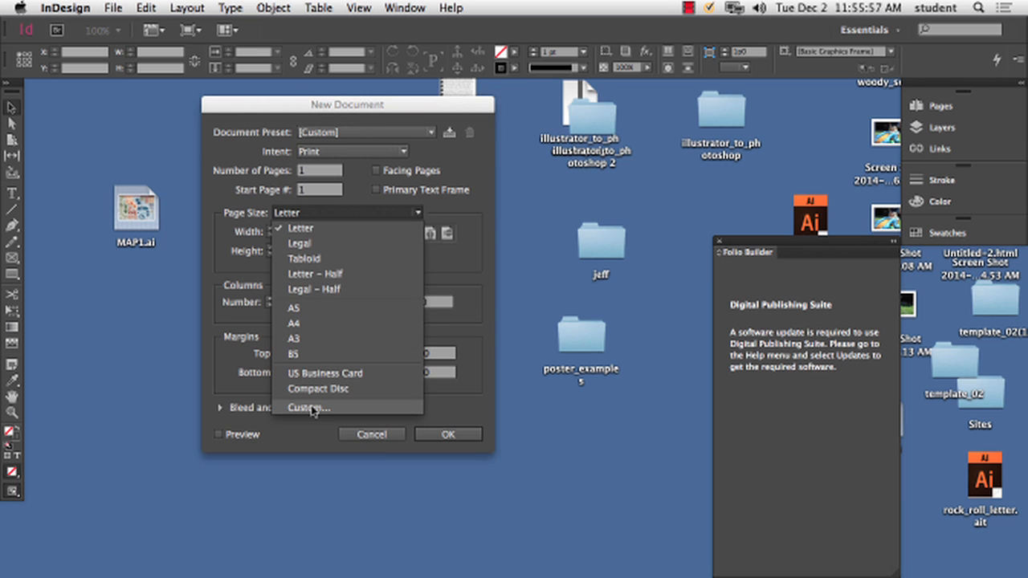
left_click(475, 237)
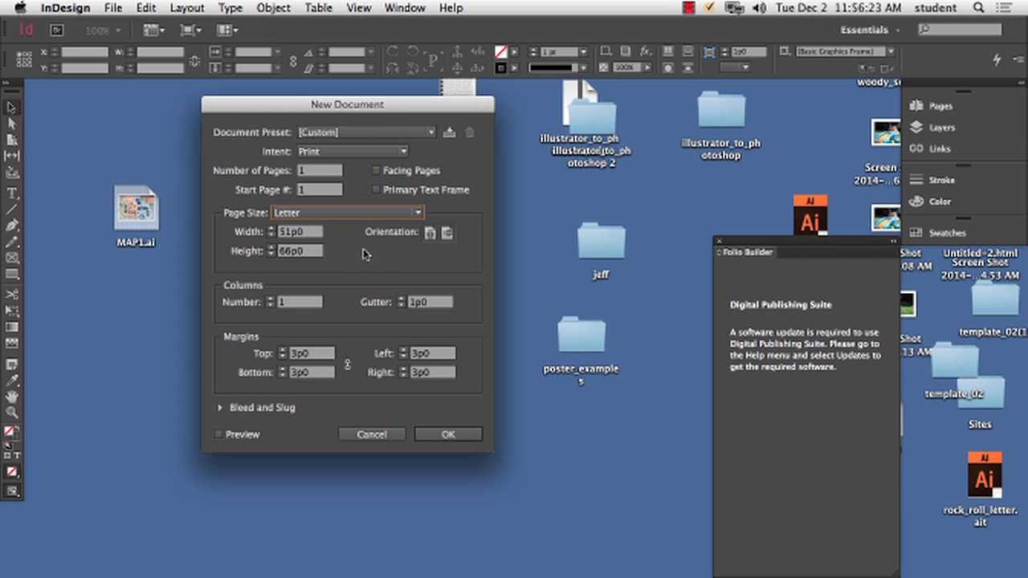
left_click(465, 442)
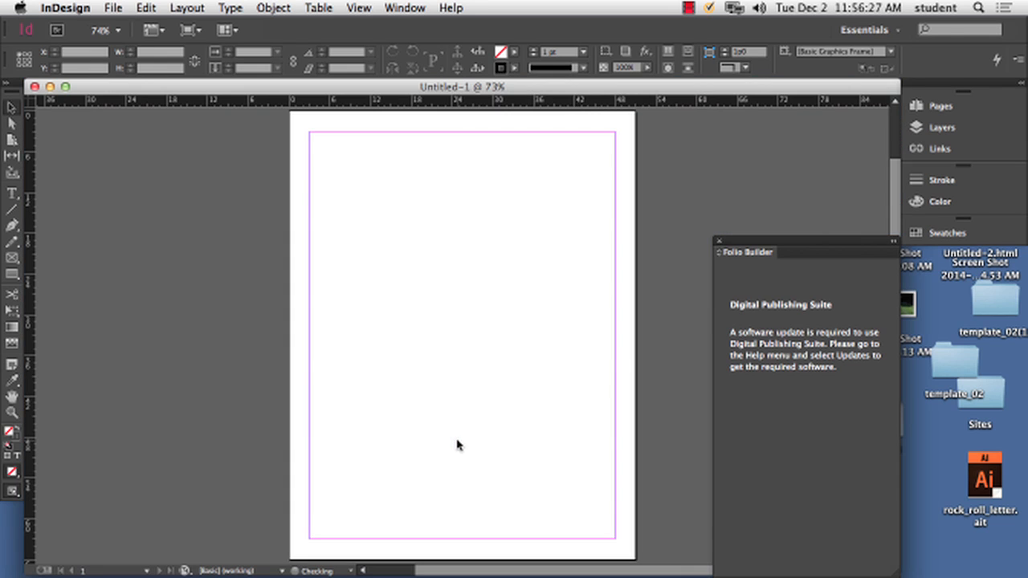
Close the Folio Builder panel and float the Pages panel beside the document page
key("space")
left_click_drag(494, 211, 302, 215)
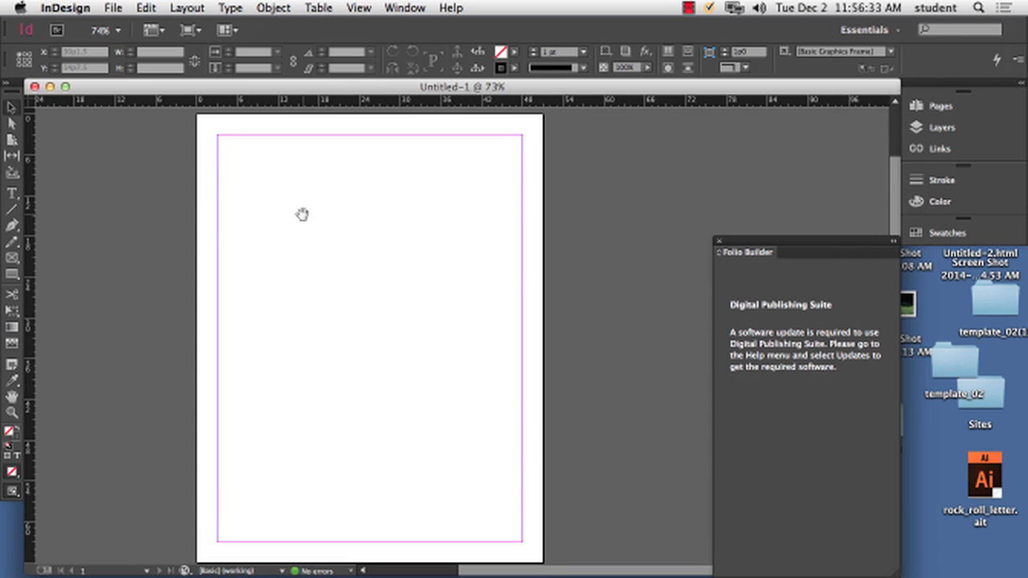
left_click(719, 240)
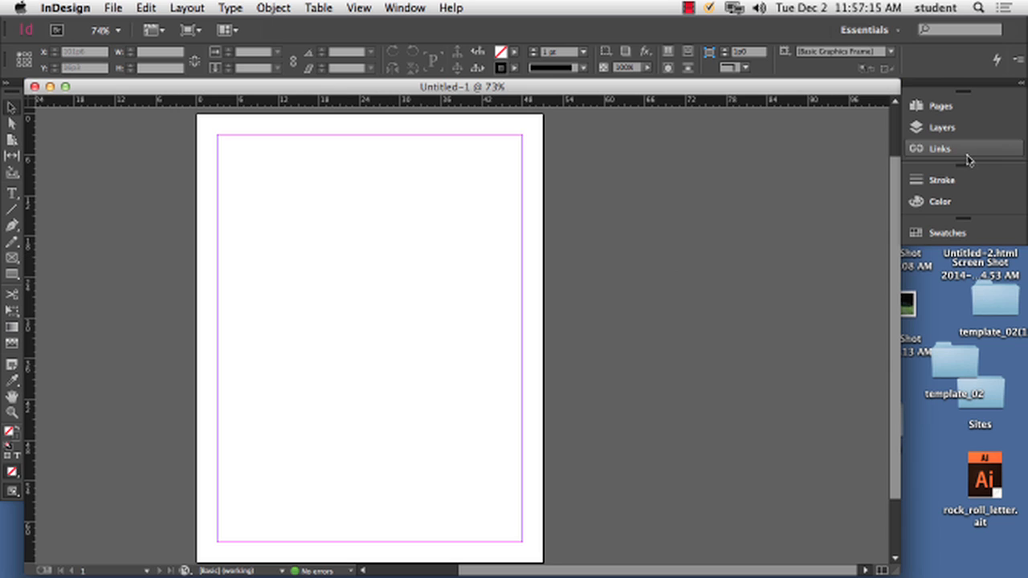
left_click(942, 107)
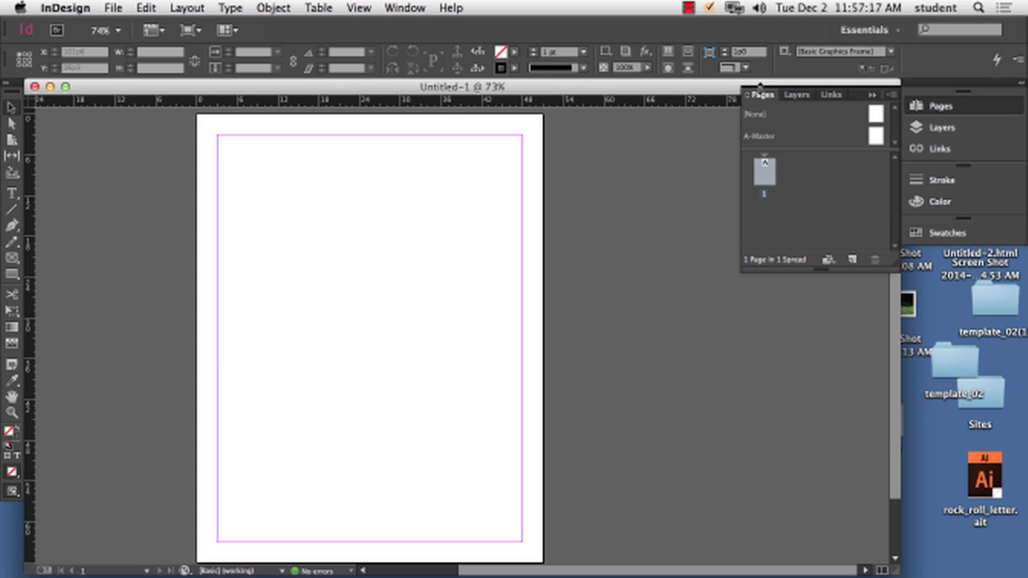
left_click_drag(758, 96, 603, 148)
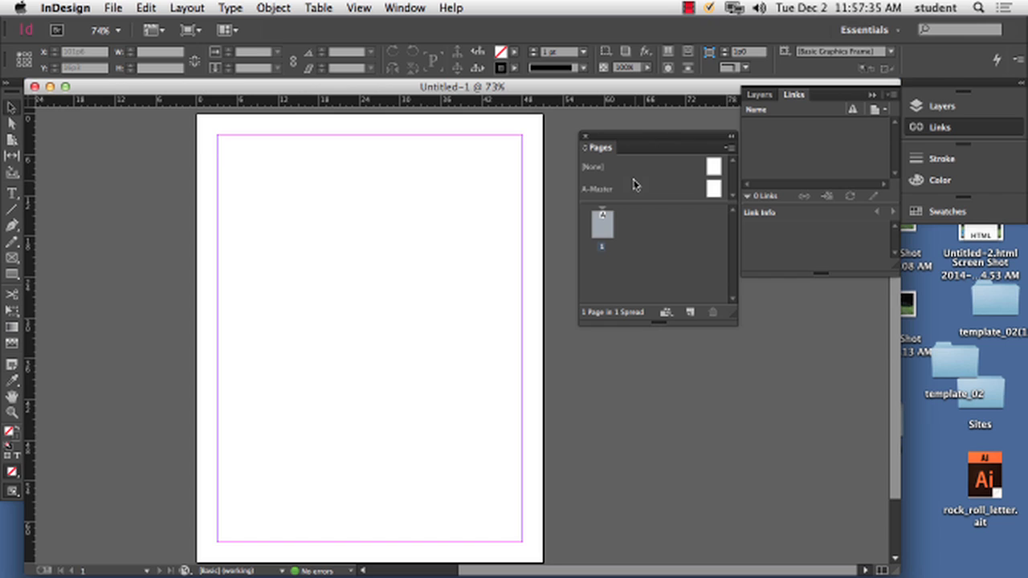
Open the A-Master page and draw a full-width rectangle along its top edge, about 51p0 wide and 7p6 high
double_click(715, 192)
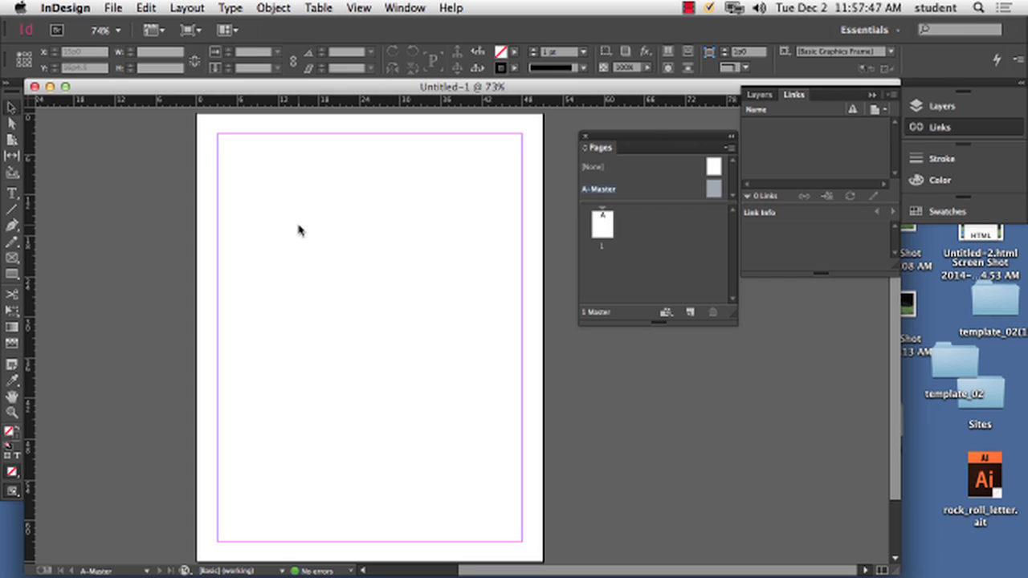
left_click(12, 274)
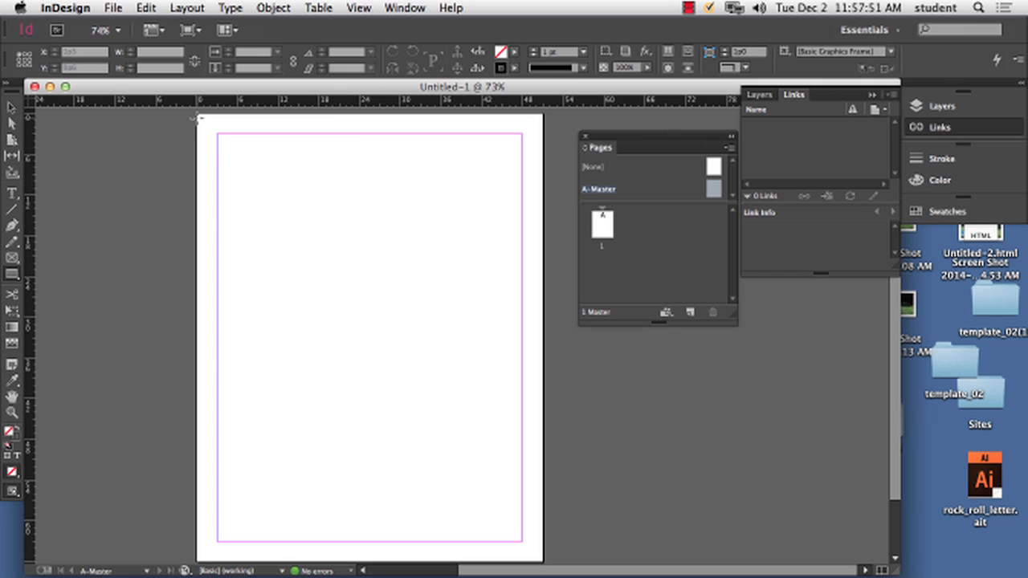
left_click_drag(198, 115, 542, 166)
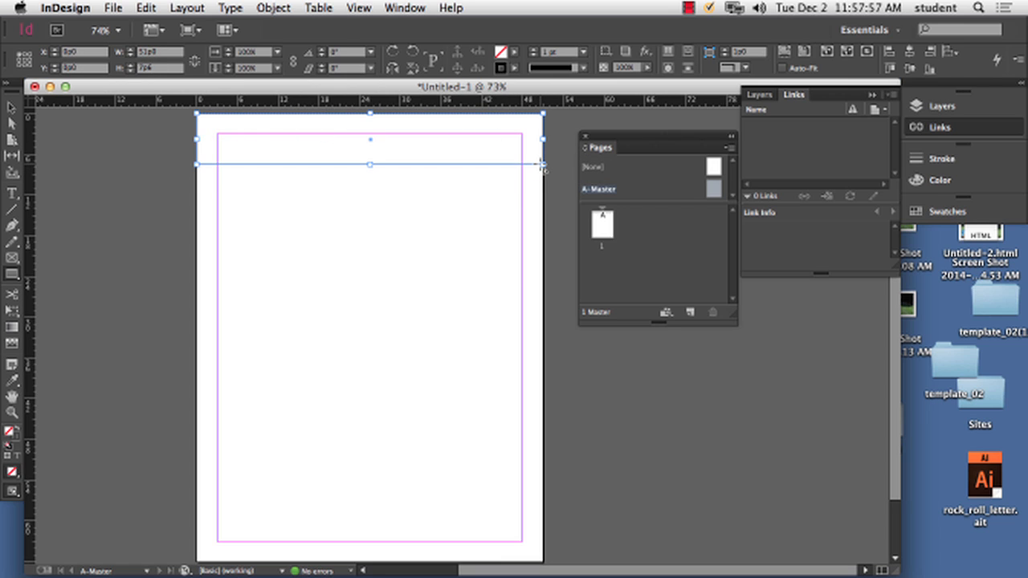
Fill the header rectangle with a light lavender, R 202, G 200, B 229
double_click(11, 431)
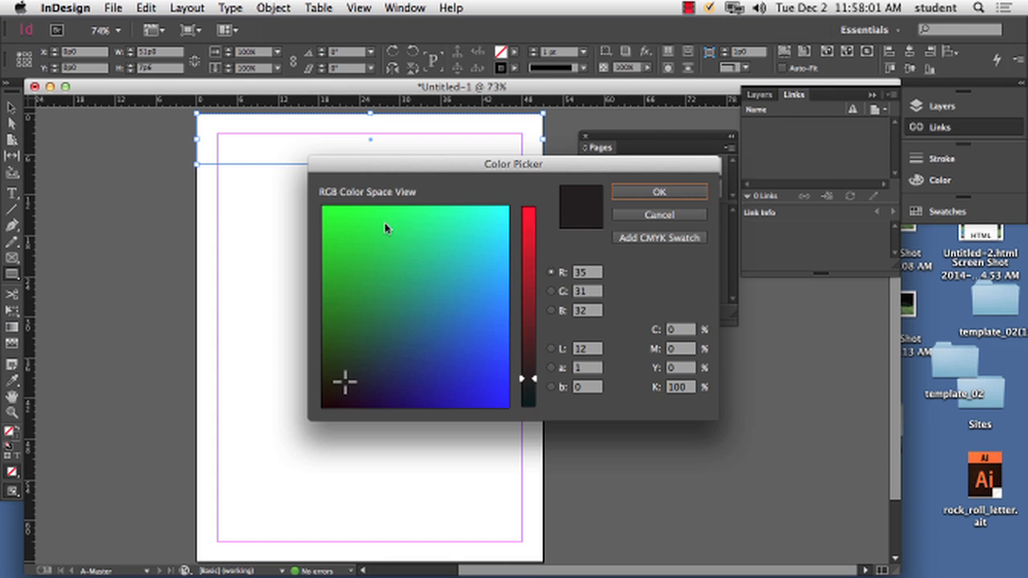
left_click(480, 240)
left_click_drag(480, 240, 499, 222)
left_click_drag(470, 344, 496, 248)
left_click_drag(527, 338, 528, 253)
left_click(664, 190)
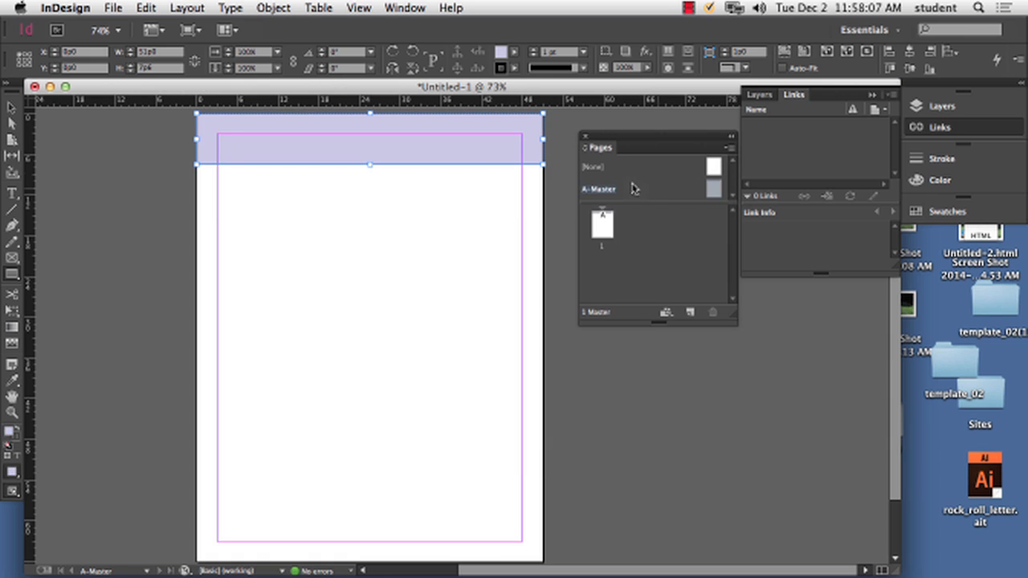
left_click(514, 53)
left_click(518, 39)
double_click(504, 52)
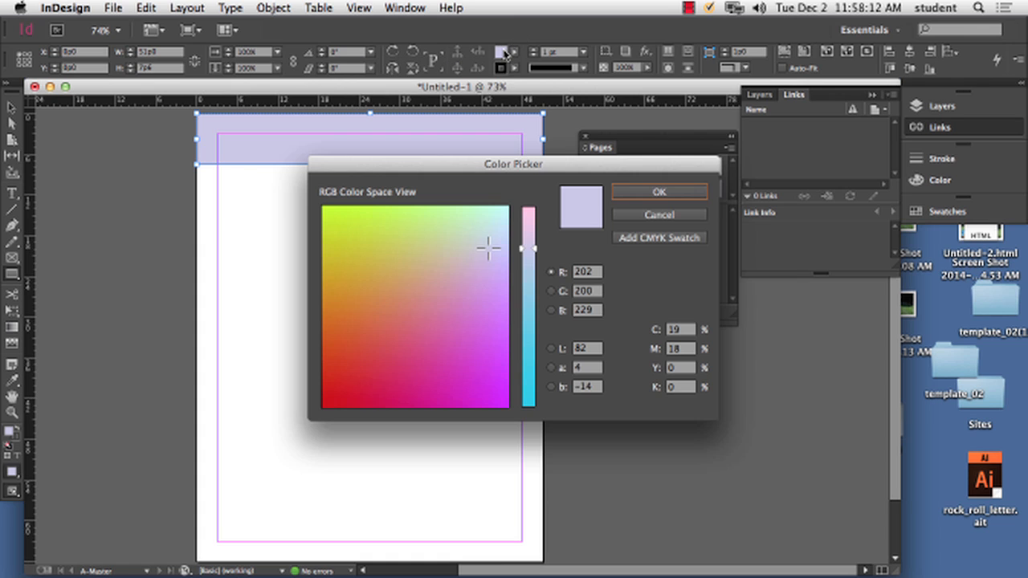
left_click(655, 195)
Set the header rectangle's stroke to None
left_click(515, 68)
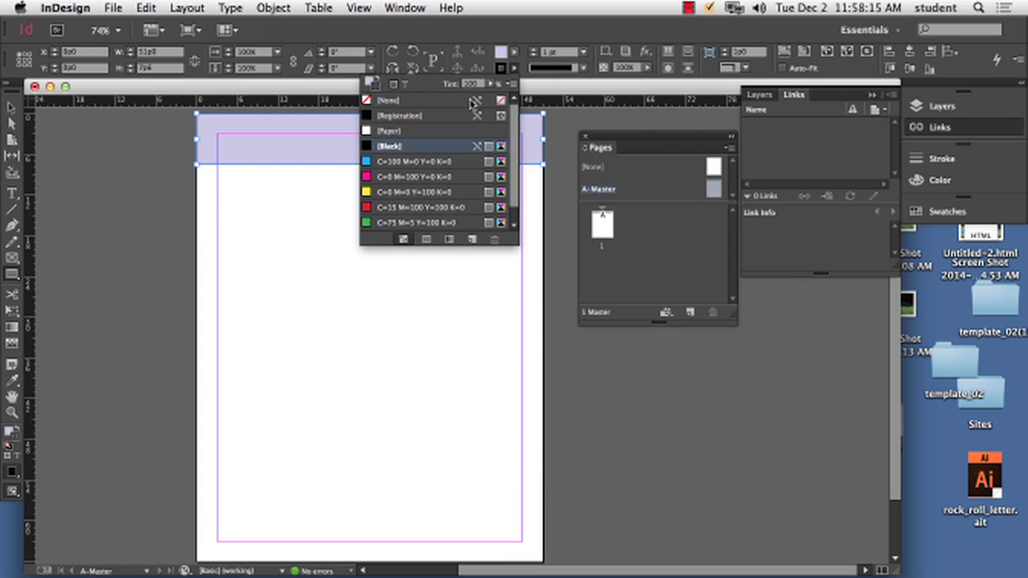
left_click(422, 101)
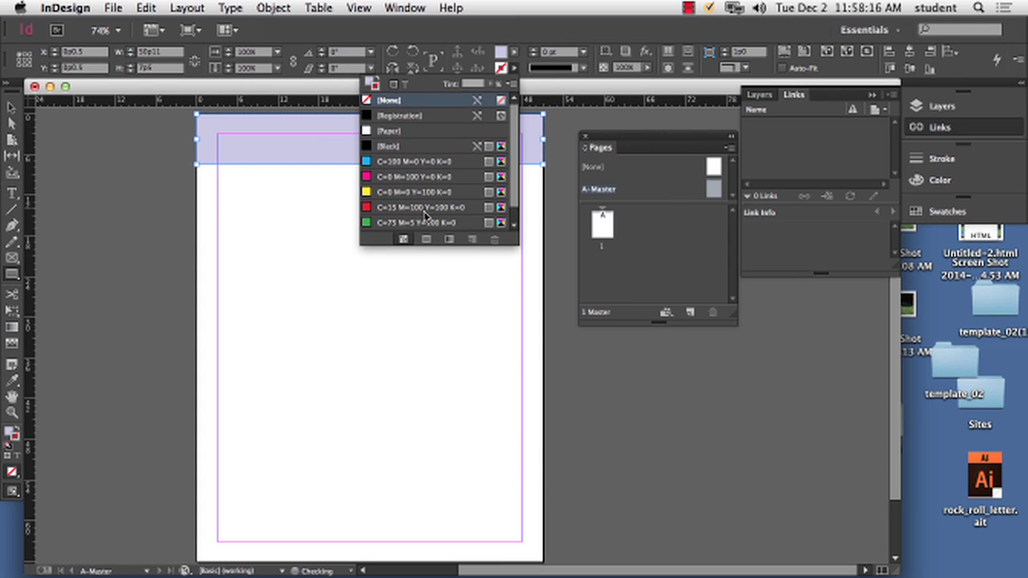
left_click(11, 106)
Apply a vertical gradient feather to the header rectangle, fading it out toward its lower edge, and deselect it
left_click(12, 344)
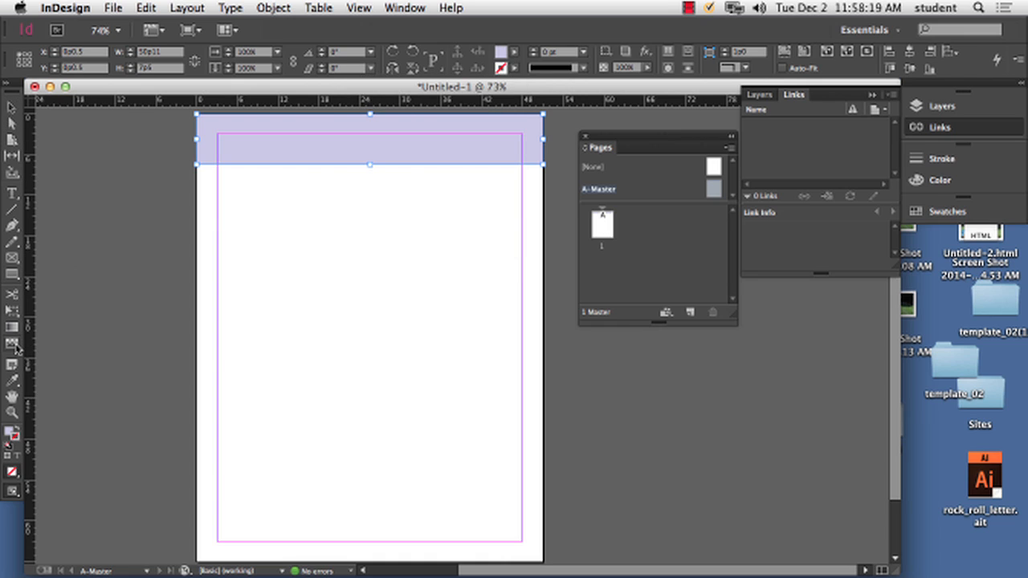
left_click_drag(431, 120, 431, 173)
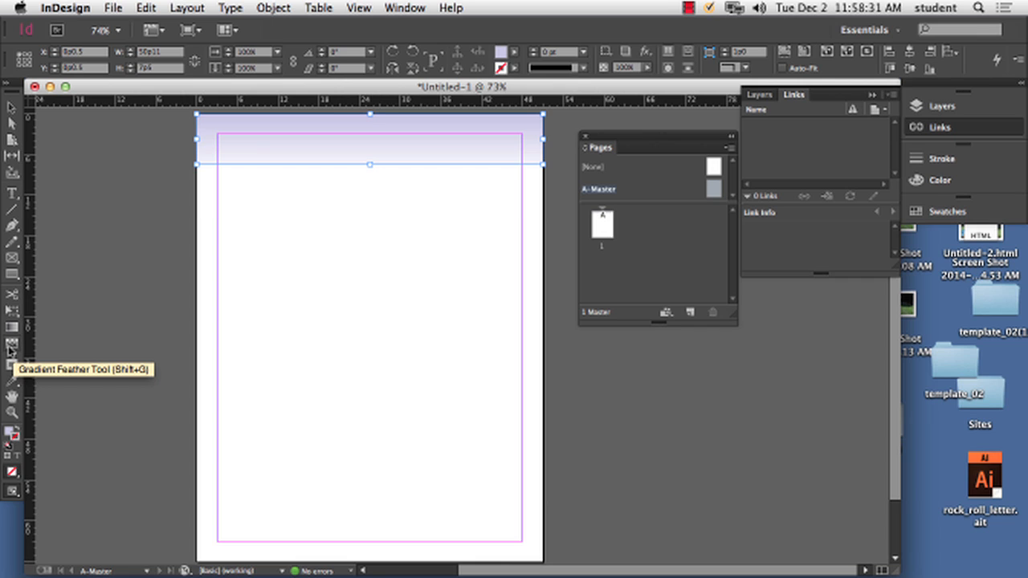
left_click(12, 109)
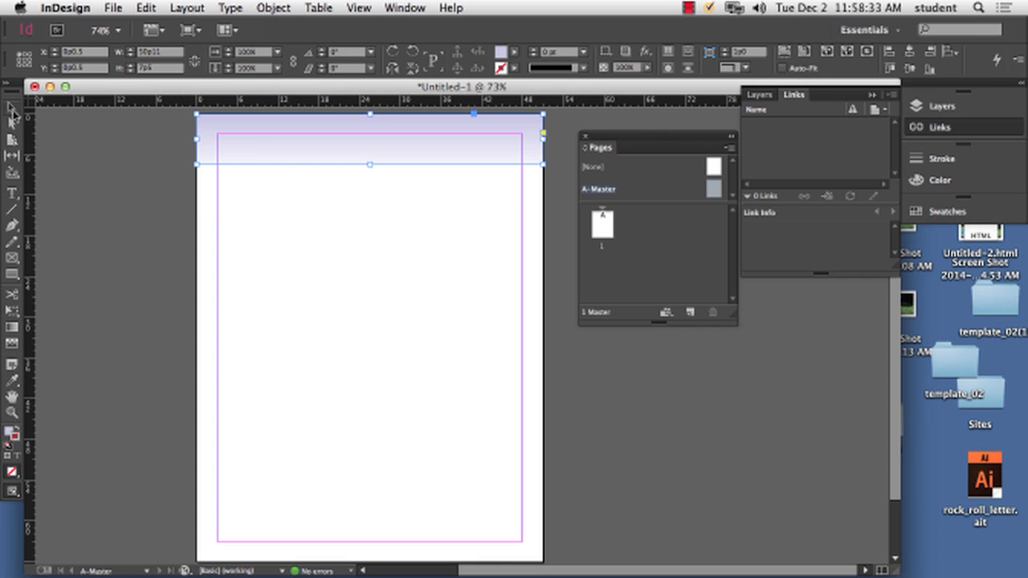
left_click(294, 202)
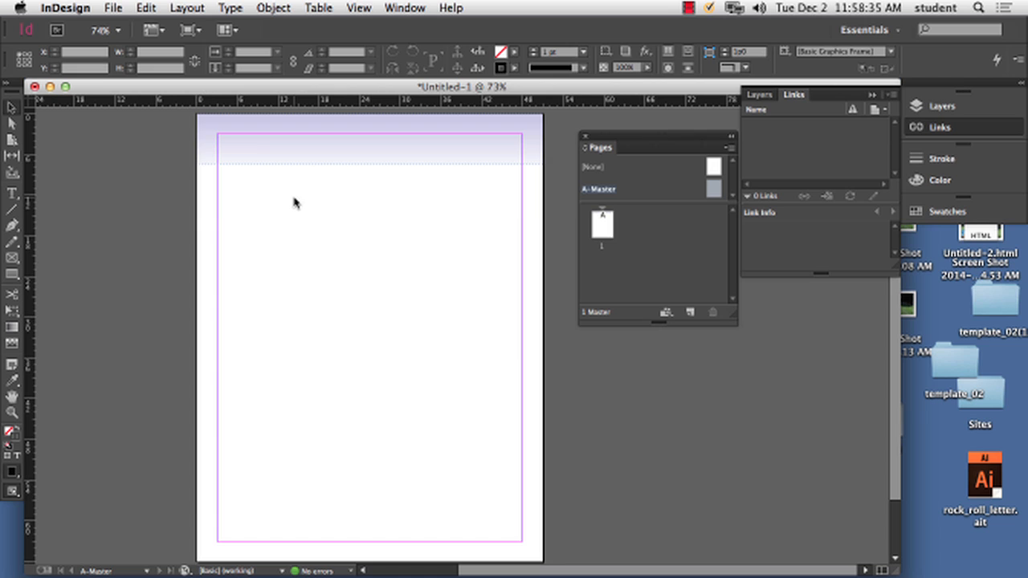
Paste the copied RASCOV.COM logo onto the A-Master page and move it to the left end of the header band
key("super+1")
left_click_drag(330, 167, 376, 400)
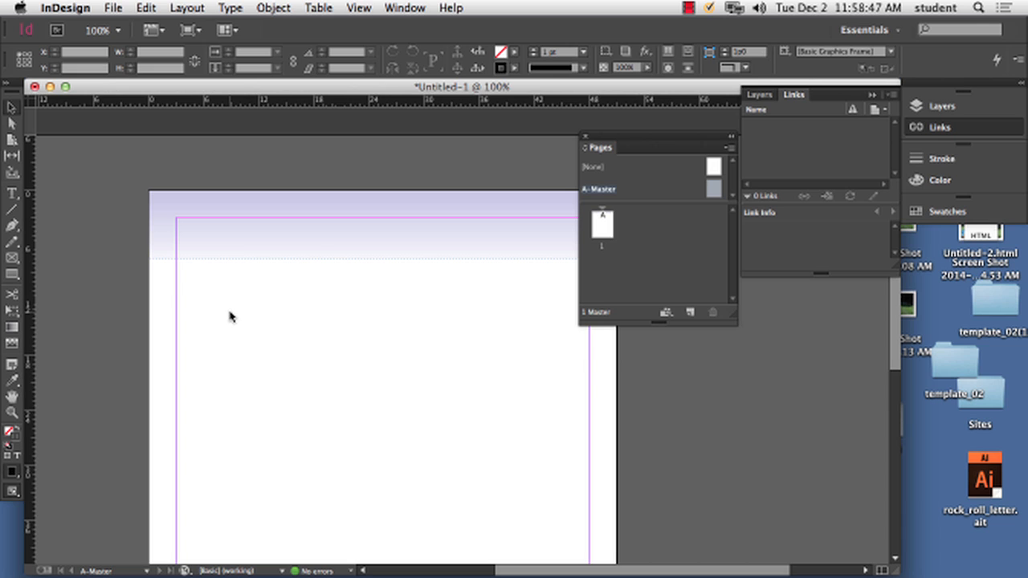
key("super+v")
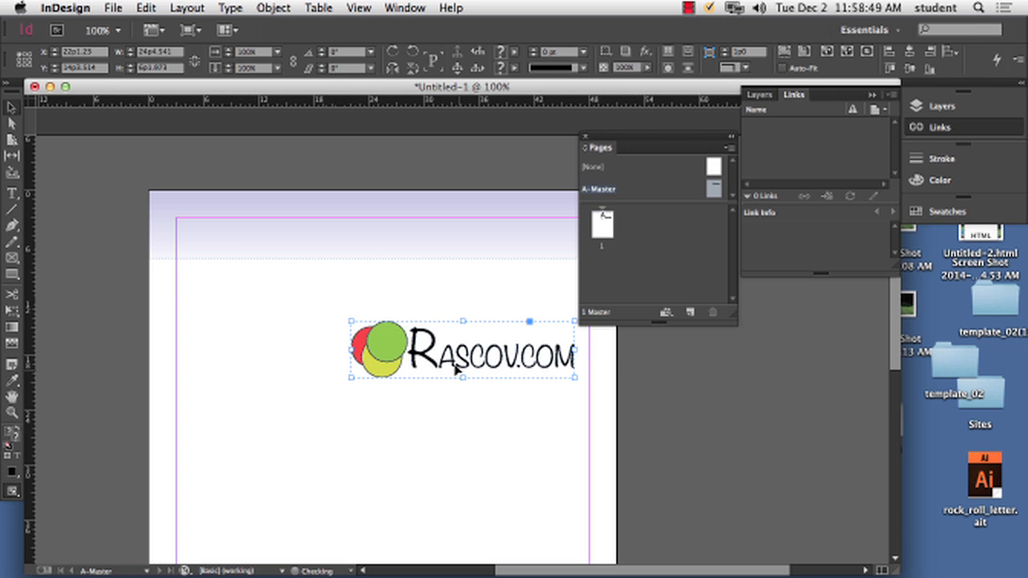
left_click_drag(366, 335, 178, 211)
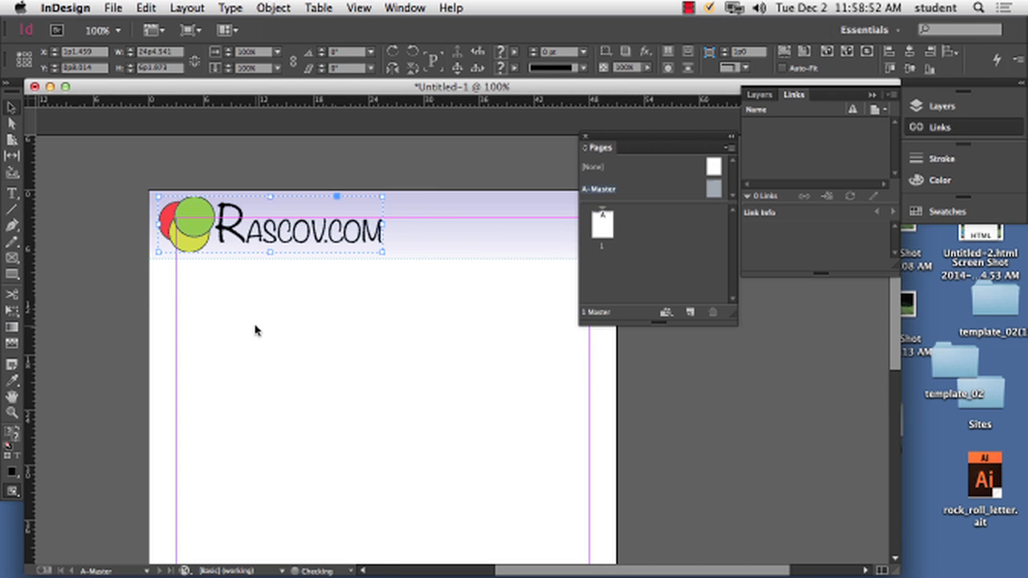
left_click(296, 324)
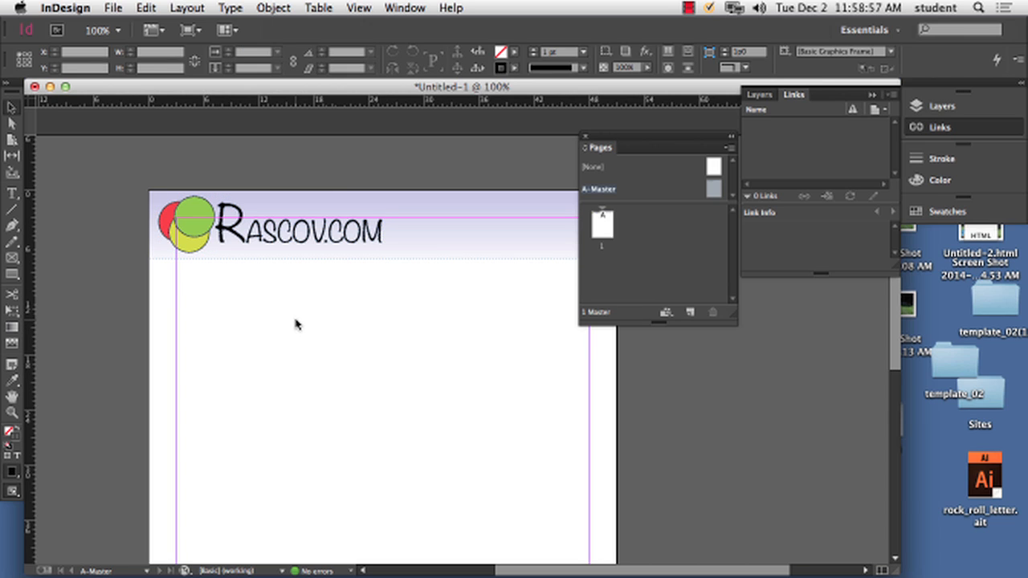
Examine the placed logo's circles and lettering close up at magnifications up to 800%
key("super+equal")
key("super+equal")
key("super+equal")
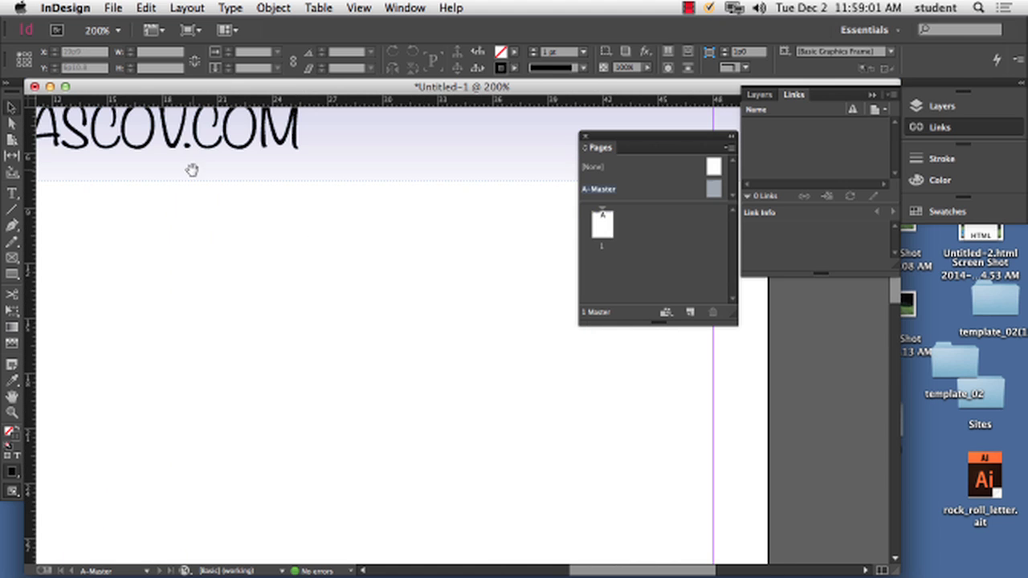
left_click_drag(193, 169, 423, 344)
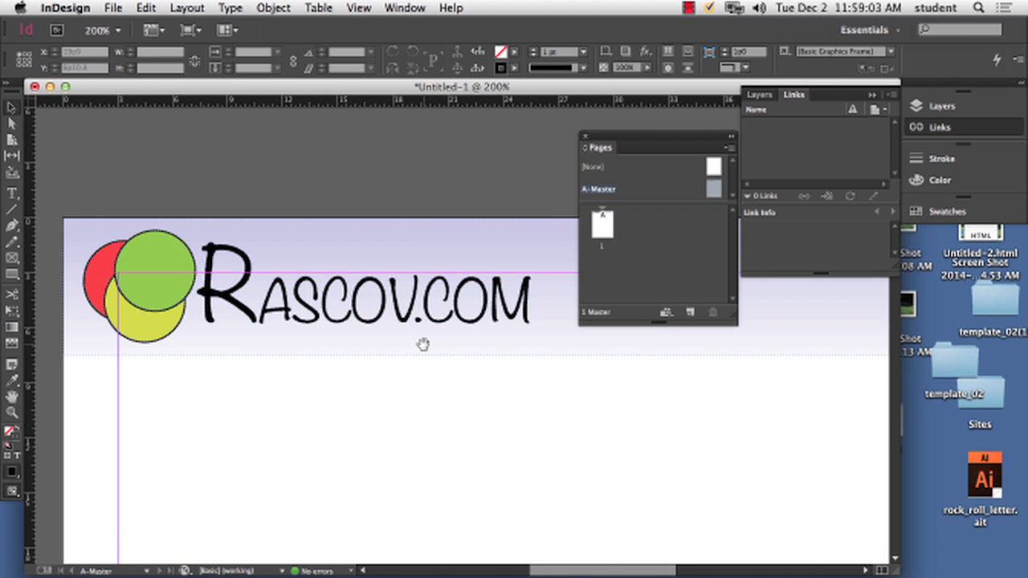
key("super+equal")
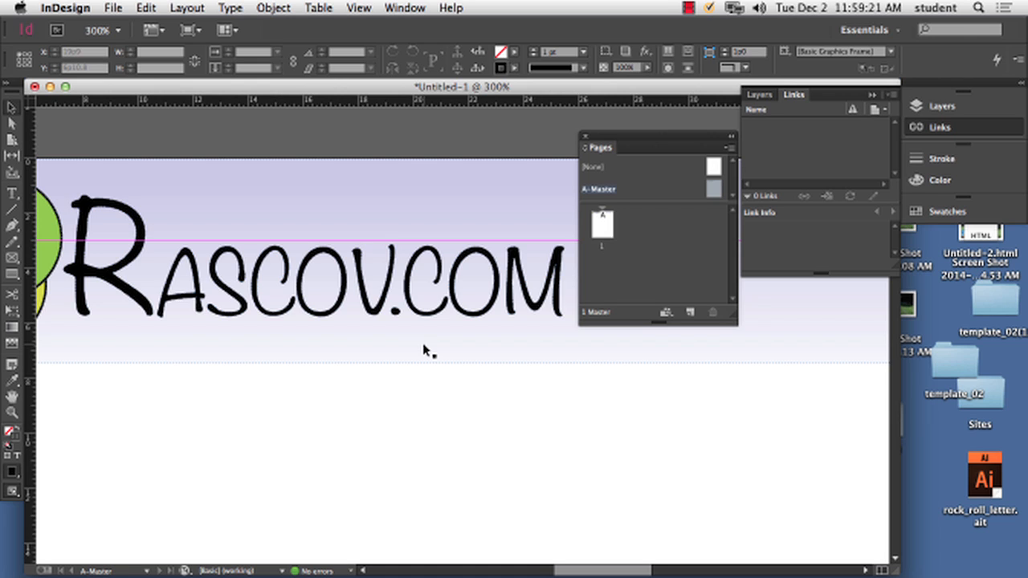
left_click_drag(207, 277, 350, 281)
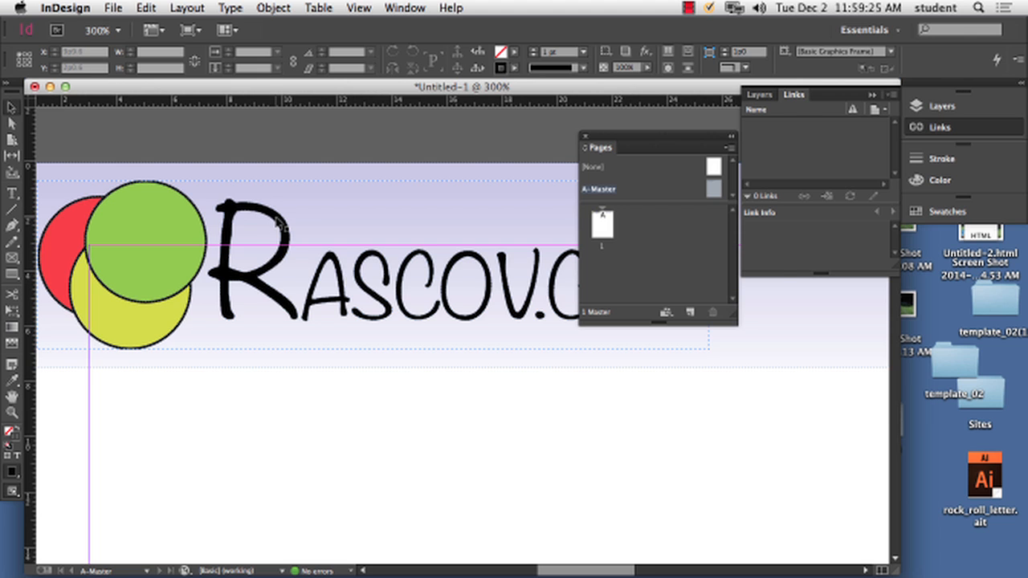
key("super+equal")
key("super+equal")
key("super+equal")
key("super+equal")
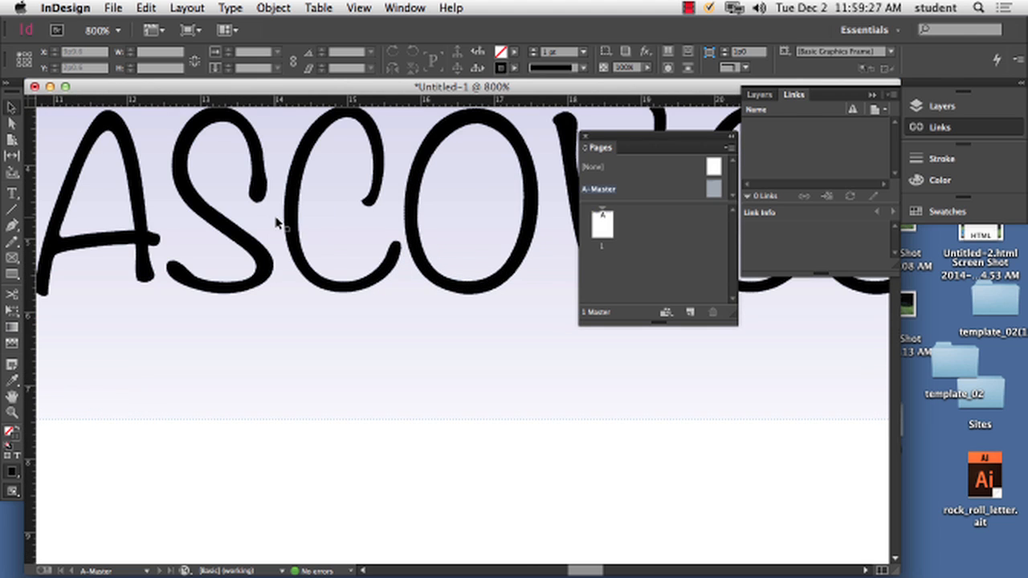
left_click_drag(206, 205, 369, 249)
left_click_drag(120, 178, 246, 278)
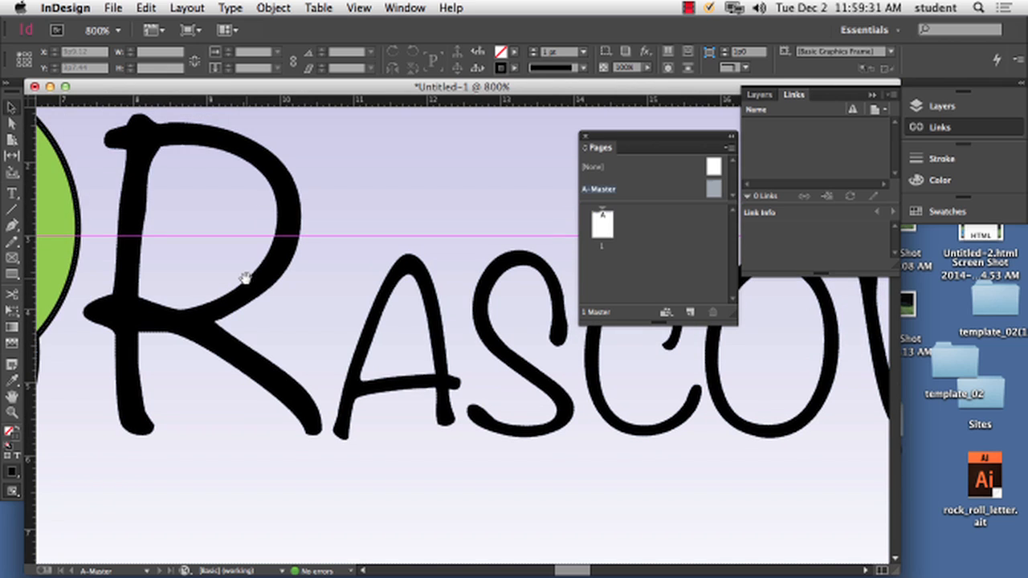
Set the logo's display performance to High Quality Display and check that the option is active
right_click(386, 282)
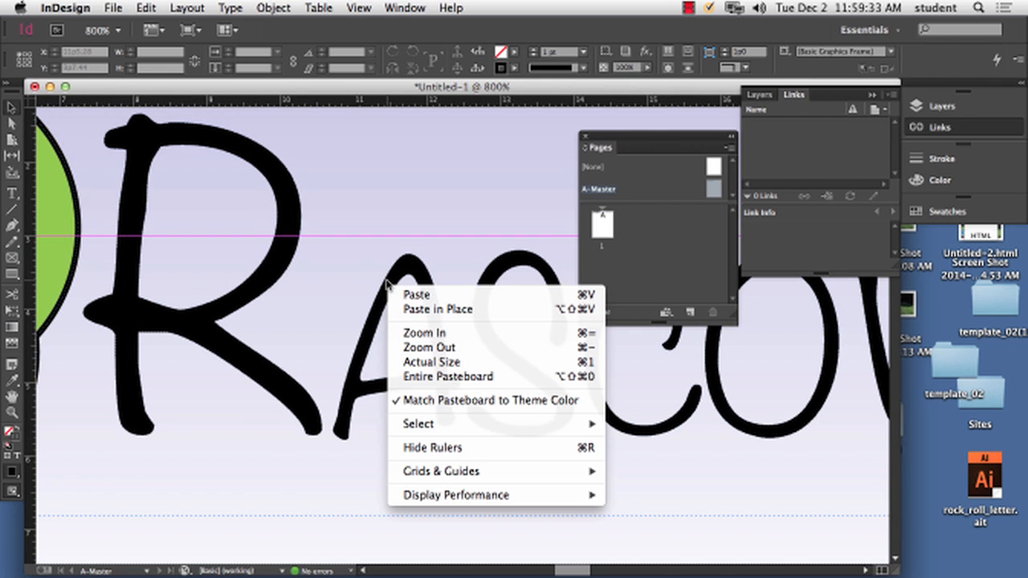
left_click(392, 267)
left_click(432, 307)
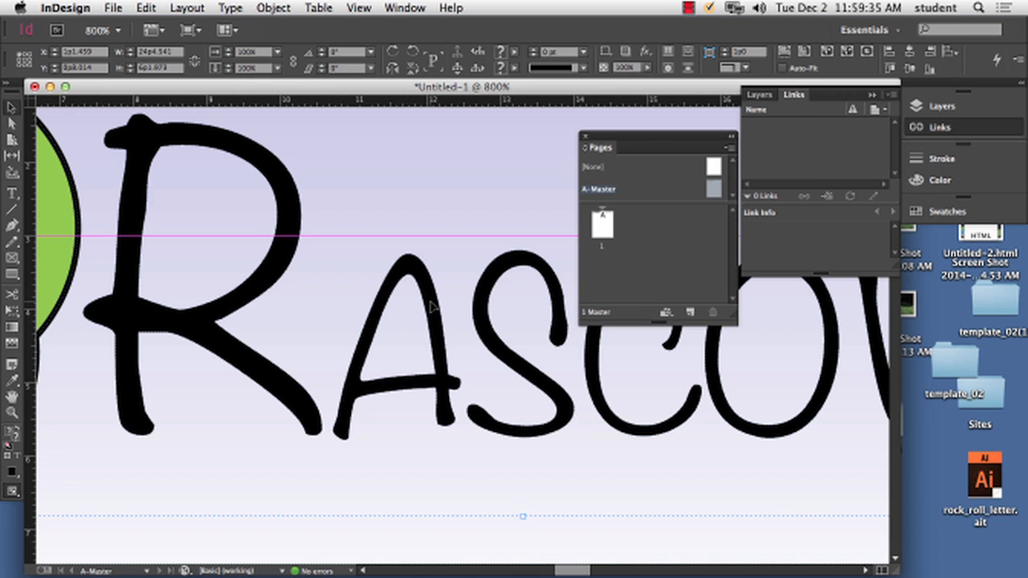
right_click(431, 307)
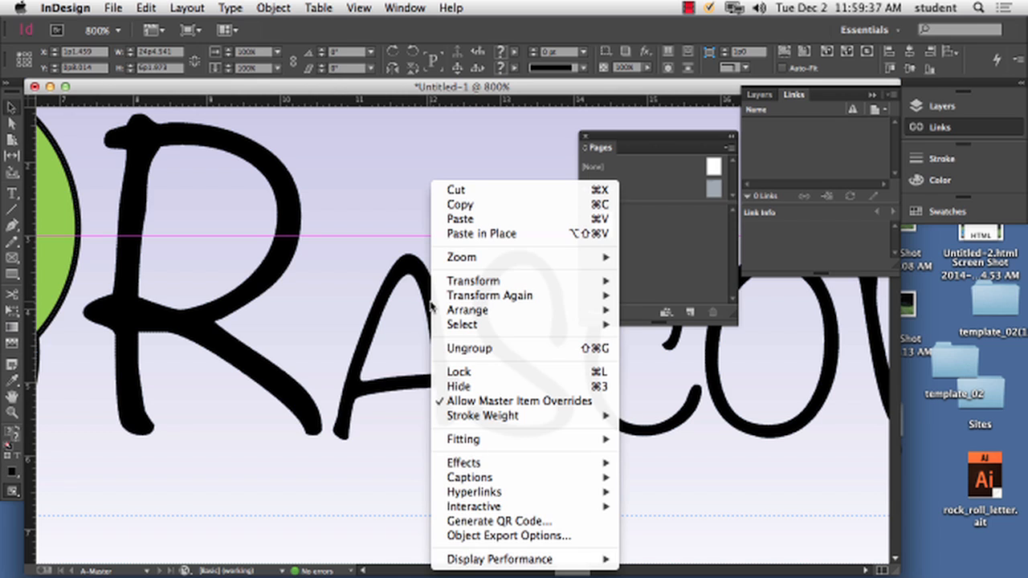
mouse_move(563, 560)
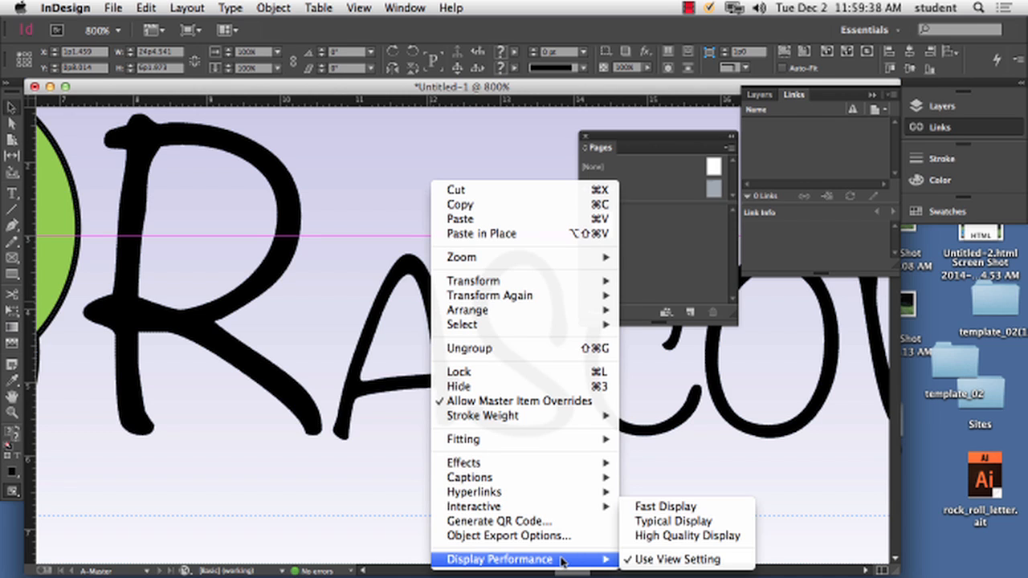
left_click(712, 541)
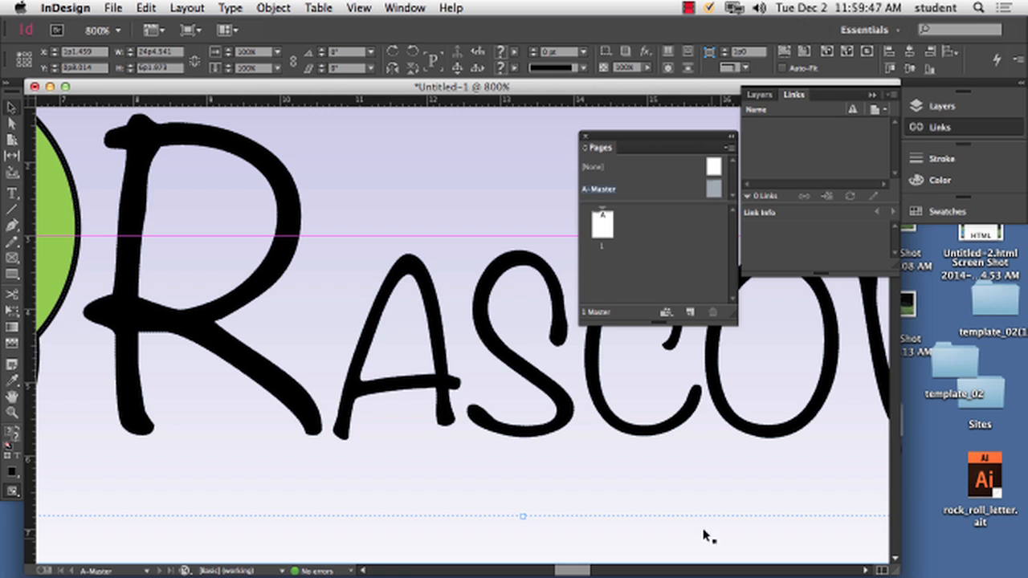
right_click(276, 254)
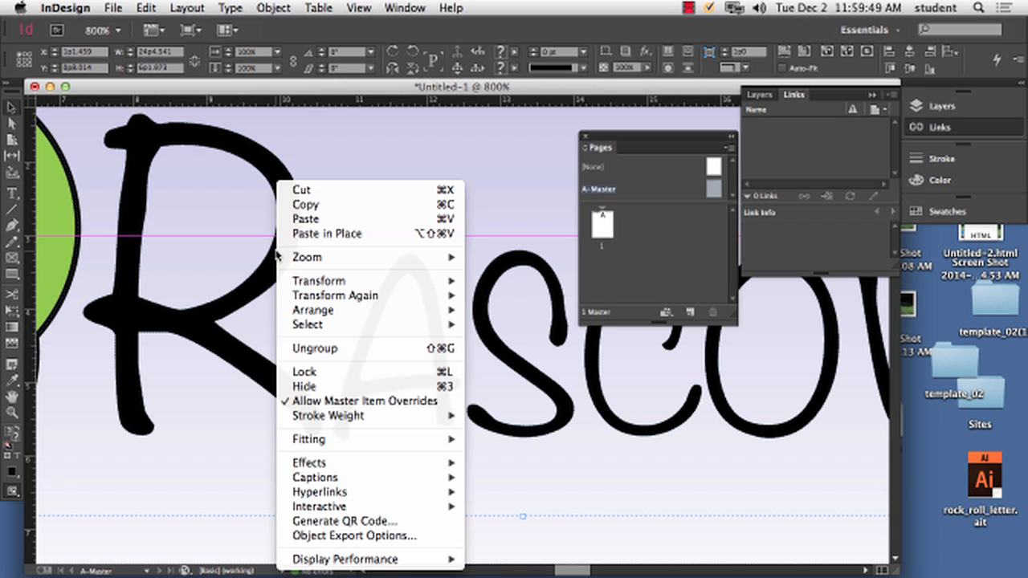
mouse_move(454, 558)
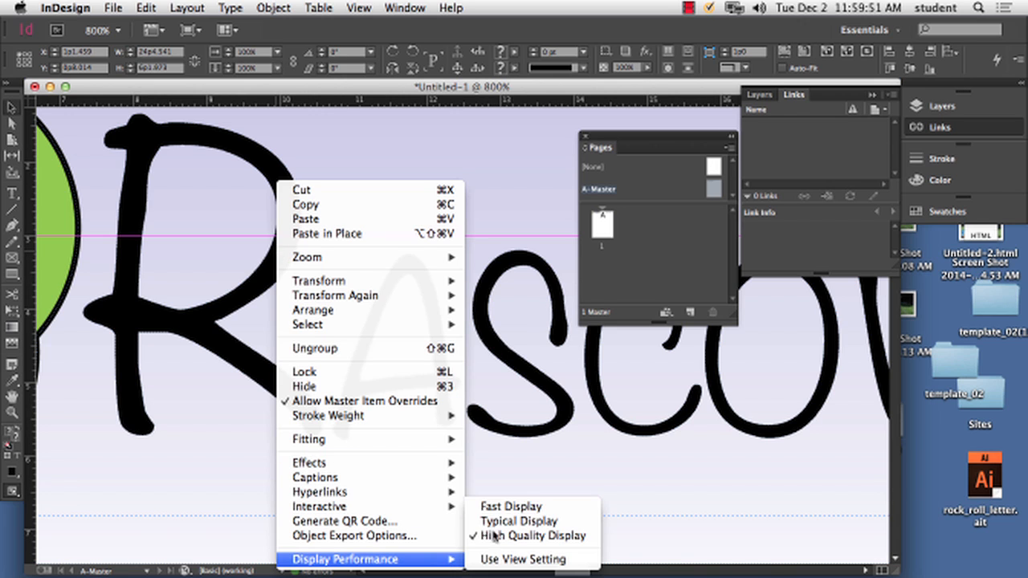
left_click(511, 342)
Examine the logo within the header band at 200% and 125% magnification, and deselect it
key("super+minus")
key("super+minus")
key("super+minus")
key("super+minus")
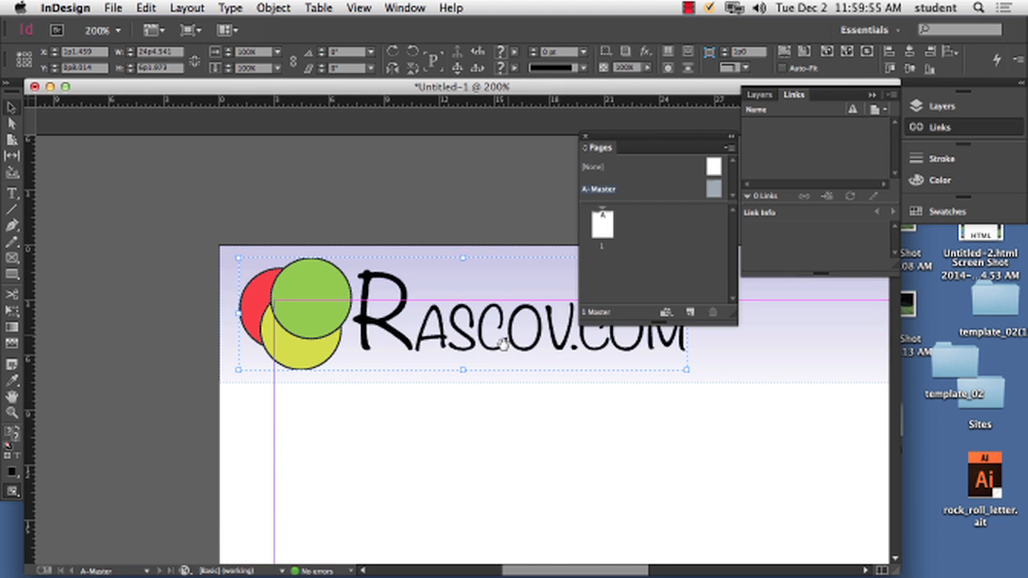
left_click_drag(448, 297, 309, 221)
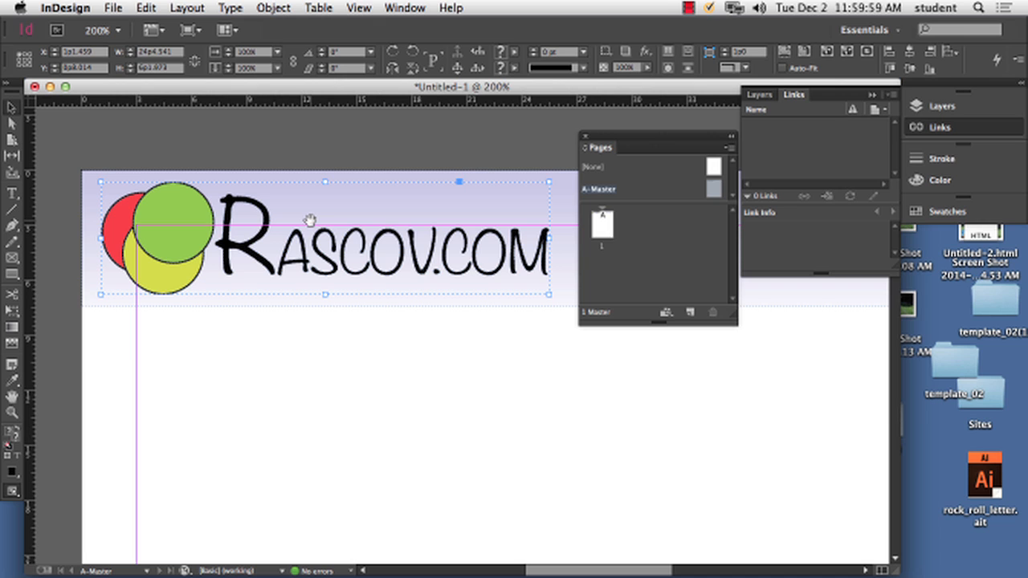
key("super+minus")
key("super+minus")
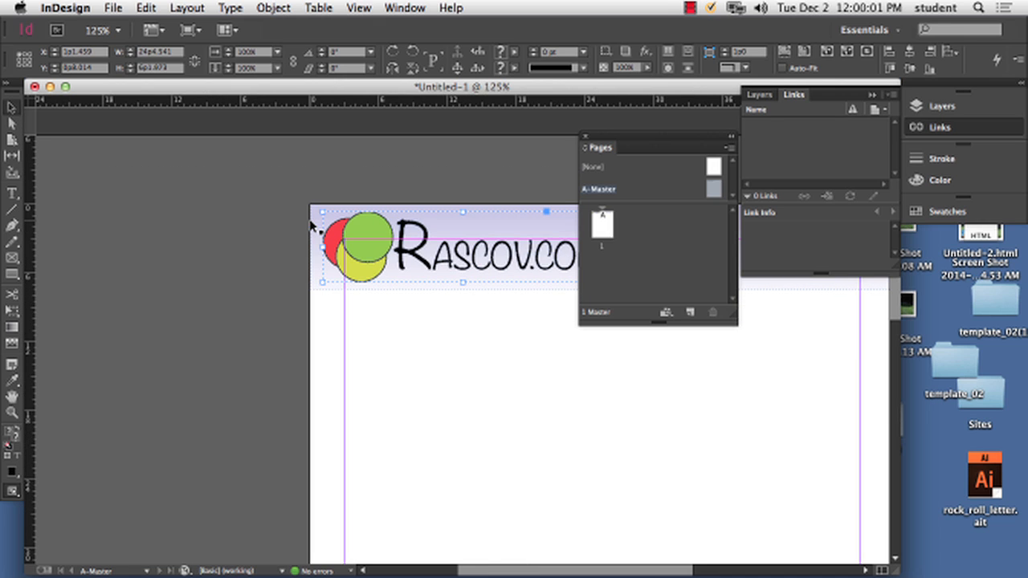
left_click_drag(443, 298, 226, 228)
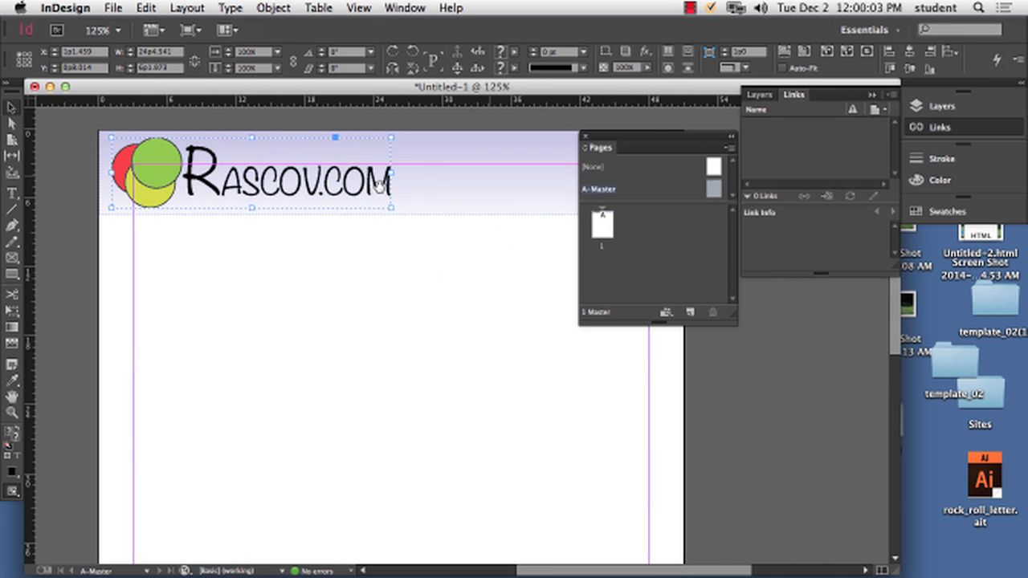
left_click(383, 274)
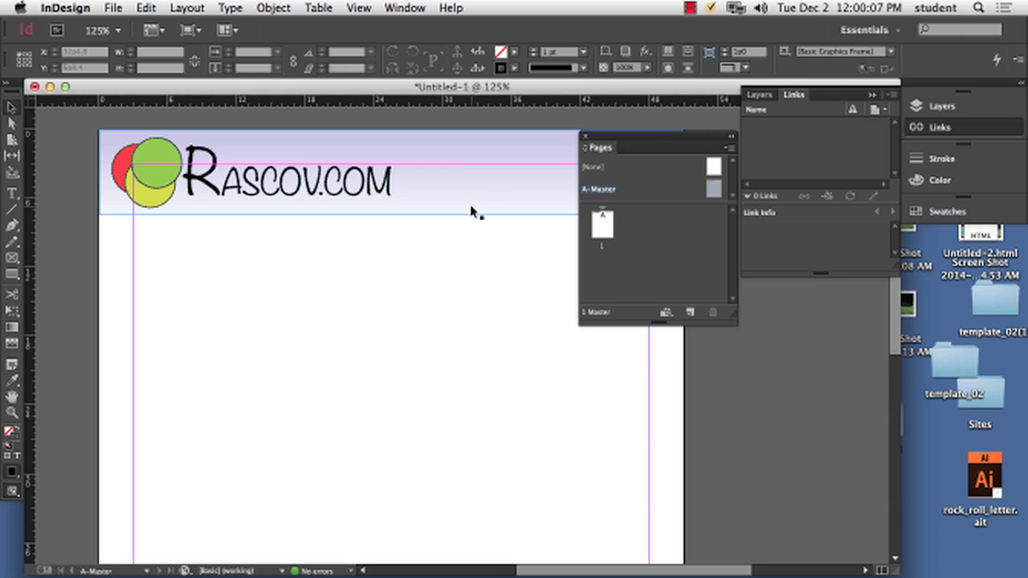
Add a small footer text frame just below the bottom margin at its left corner, containing the author's name followed by 2014
left_click_drag(480, 260, 479, 223)
left_click_drag(372, 322, 383, 211)
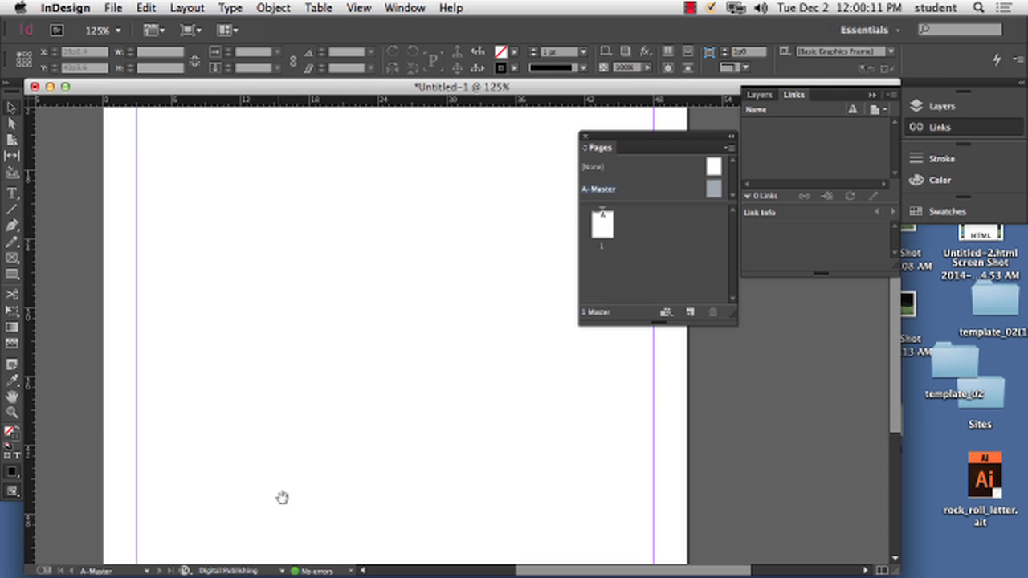
left_click_drag(301, 512, 273, 424)
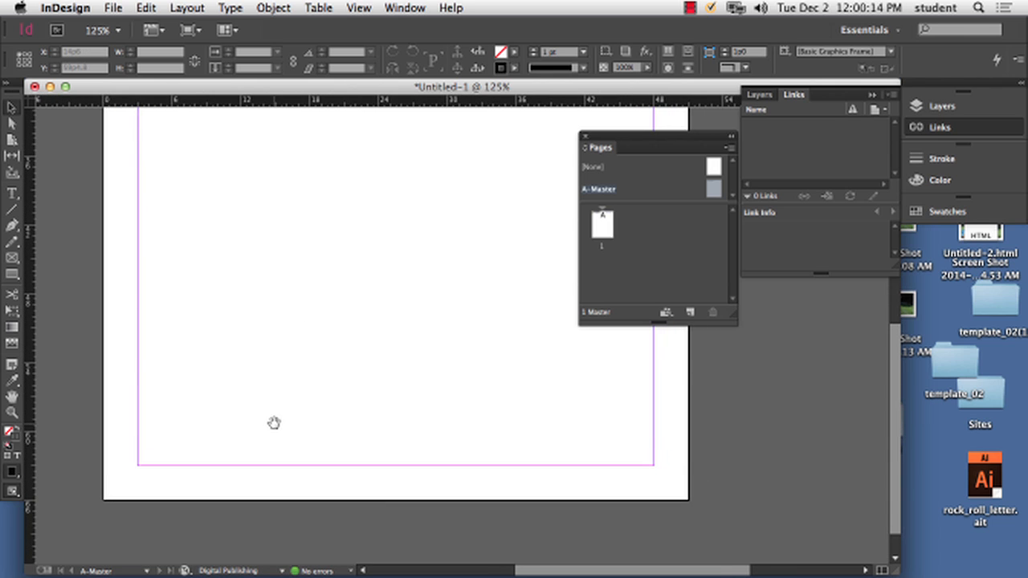
left_click(12, 193)
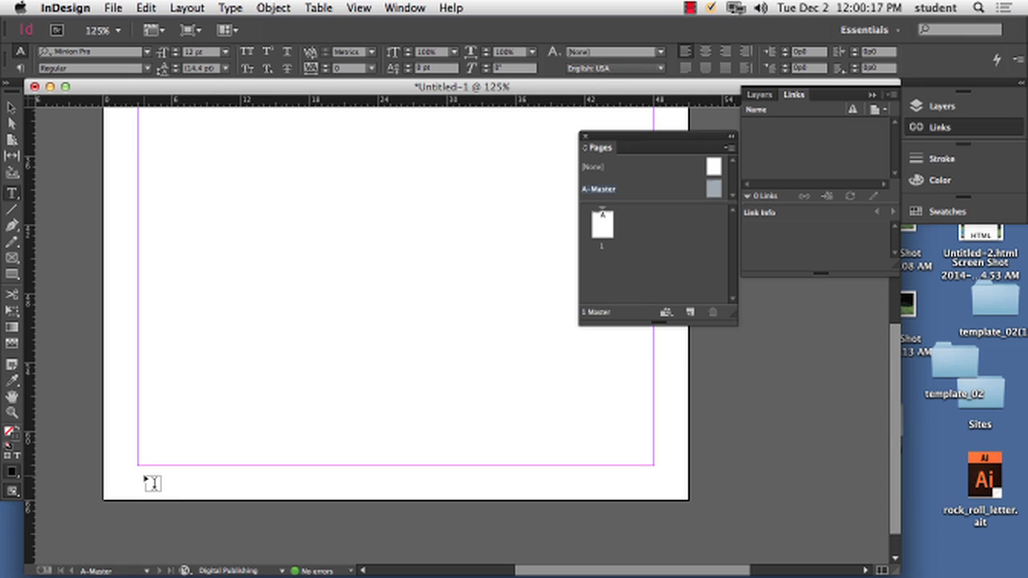
left_click_drag(138, 466, 285, 488)
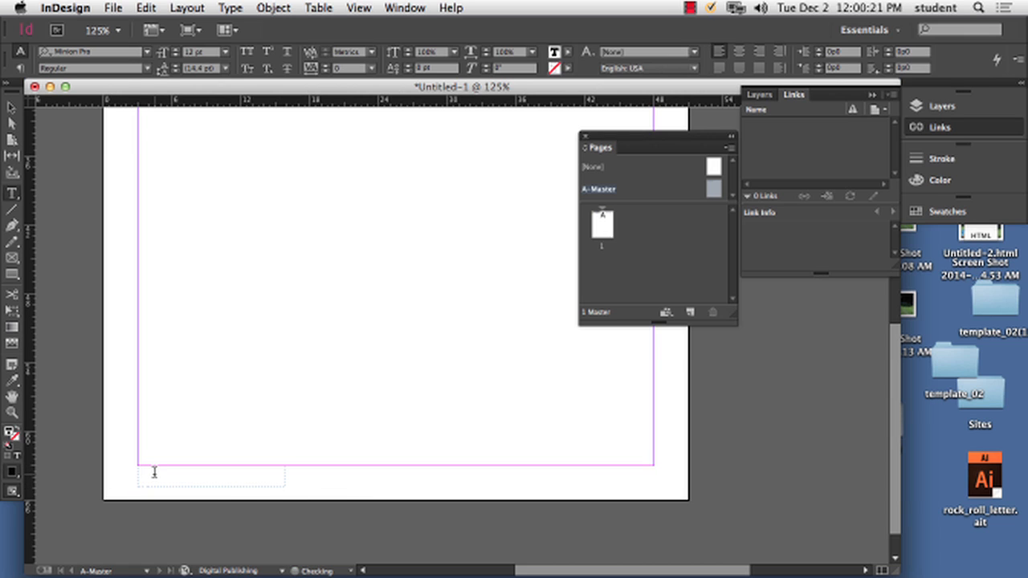
type("Jeff Rascov 2014")
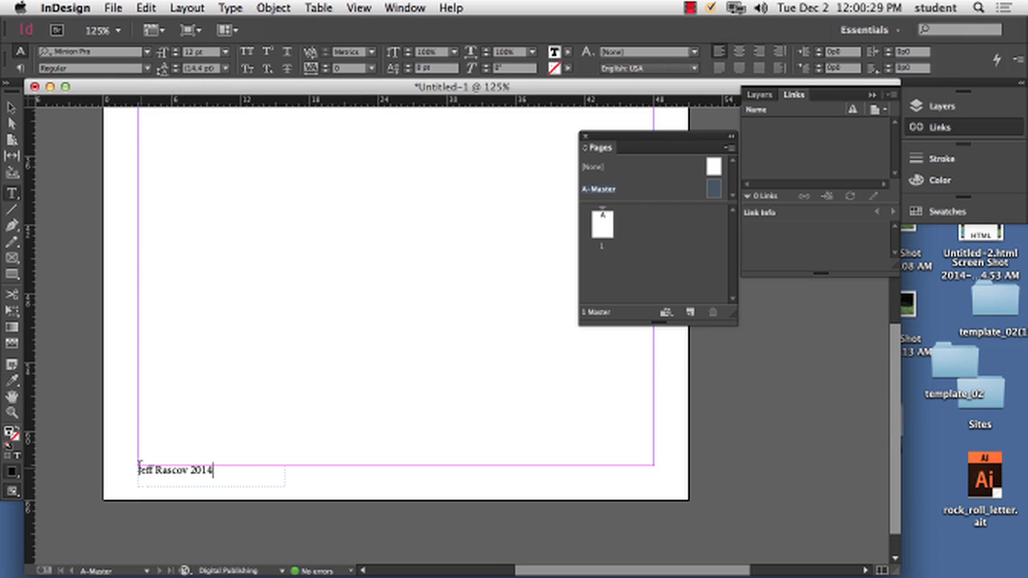
Place the text cursor before the author's name in the footer, browse the entire Minion Pro font's glyphs, and close the Glyphs view
left_click(138, 470)
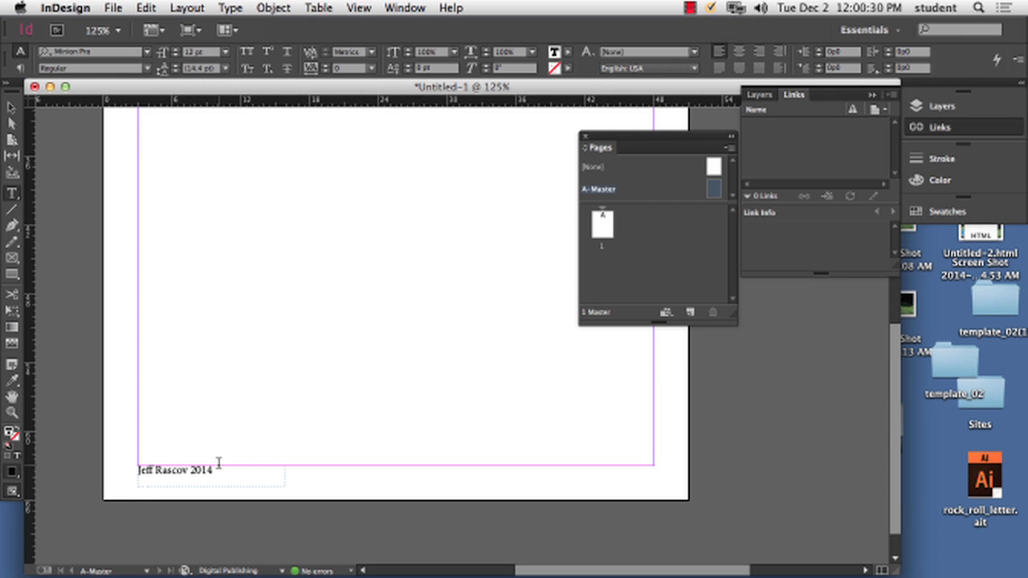
left_click(238, 7)
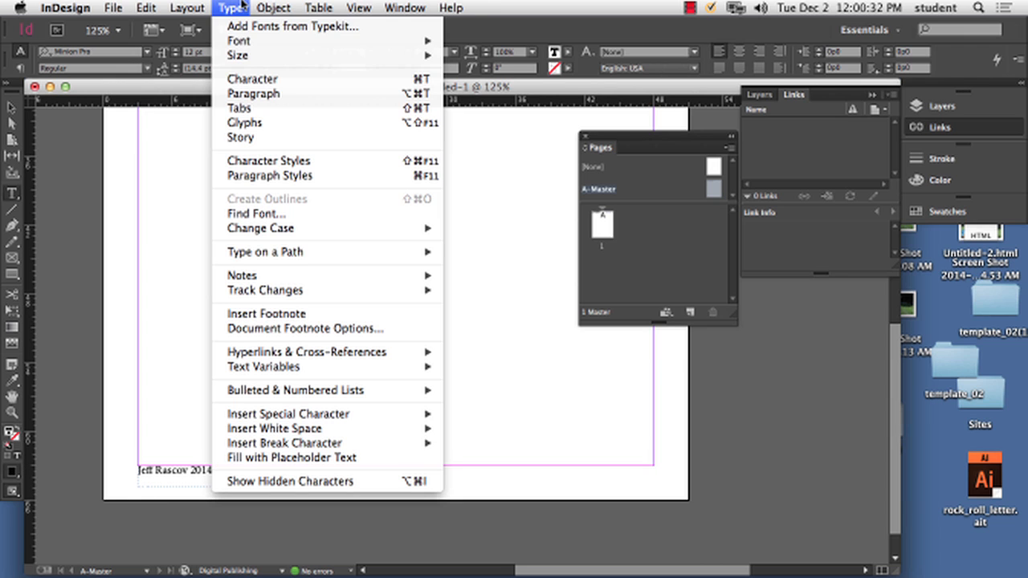
left_click(245, 123)
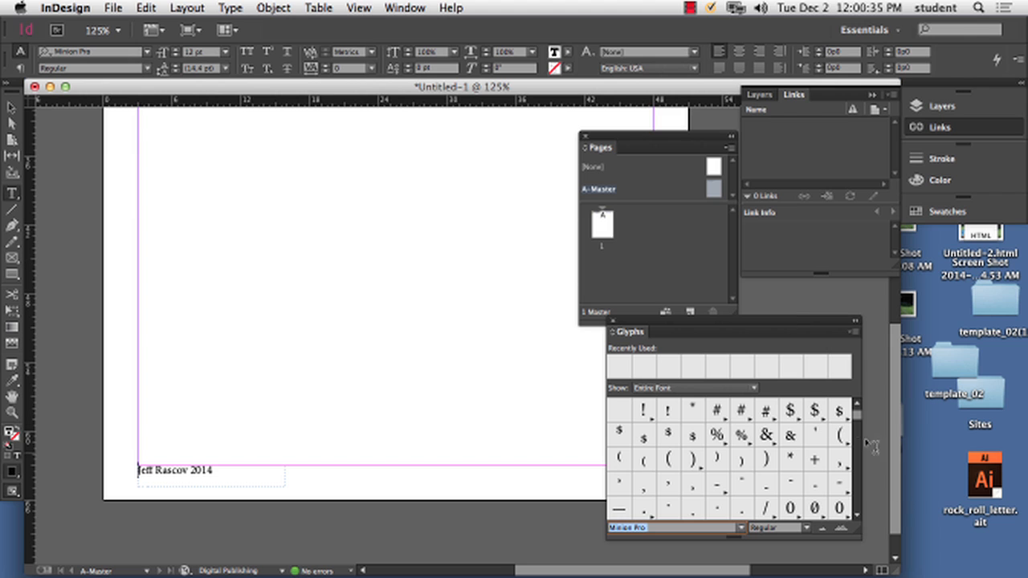
left_click_drag(858, 423, 865, 448)
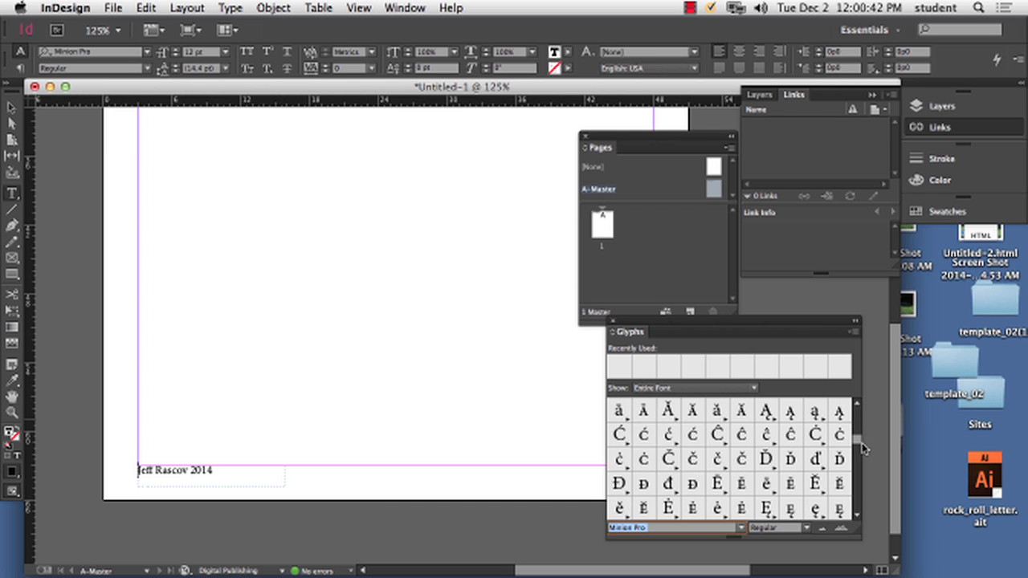
left_click(612, 320)
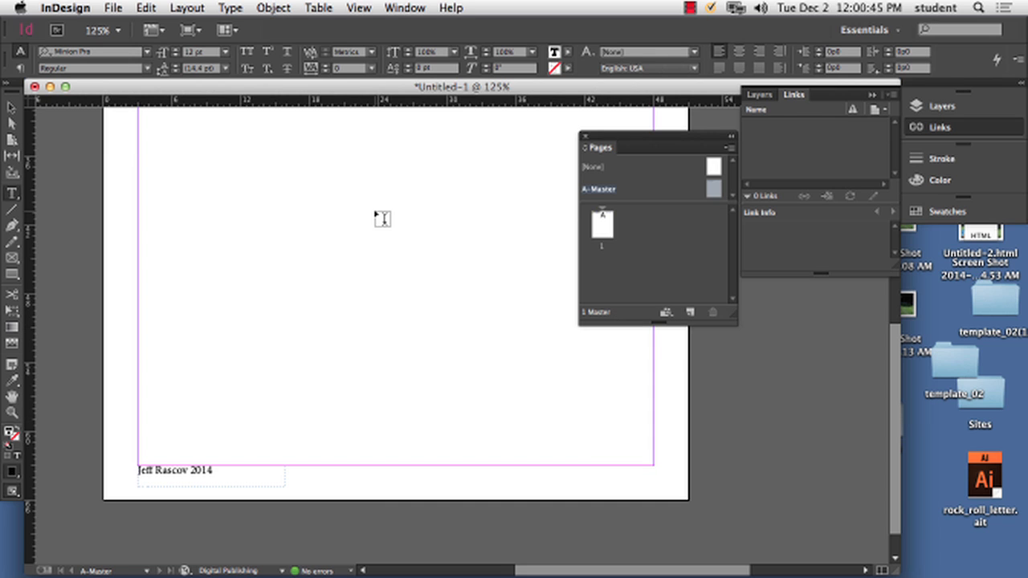
Insert a Copyright Symbol before the author's name in the footer credit line, and deselect the text frame
left_click(229, 8)
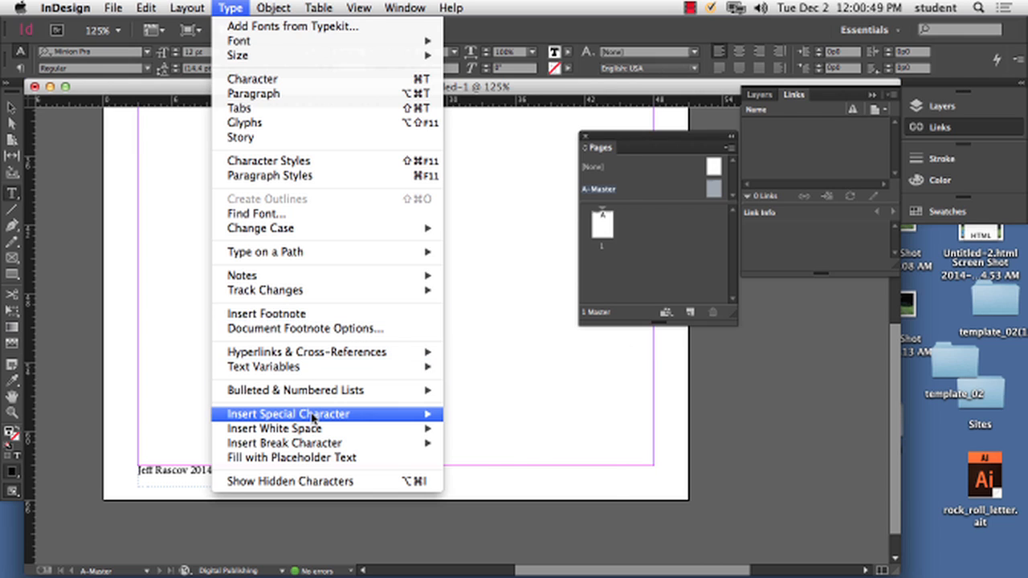
mouse_move(312, 418)
mouse_move(485, 420)
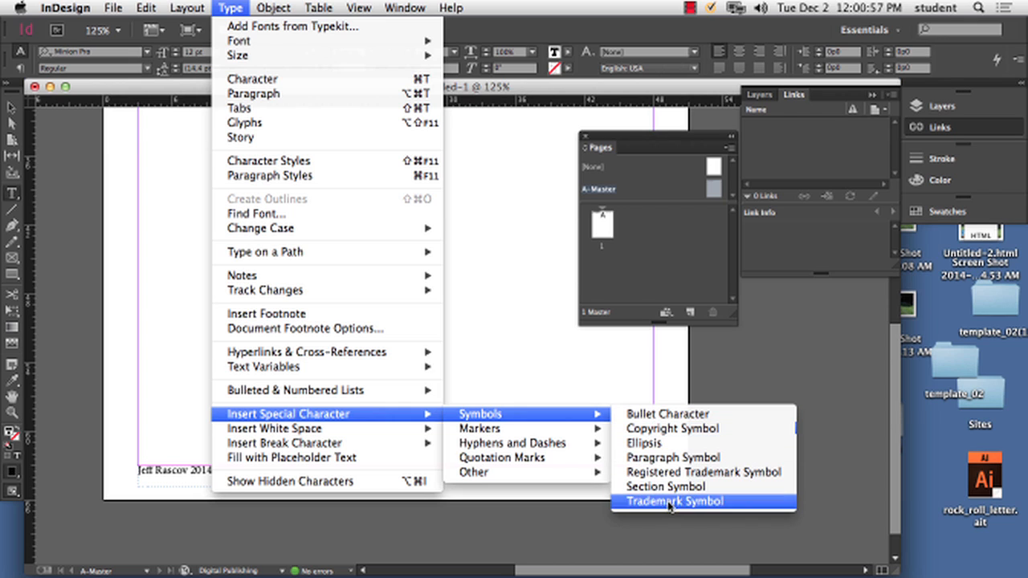
left_click(670, 429)
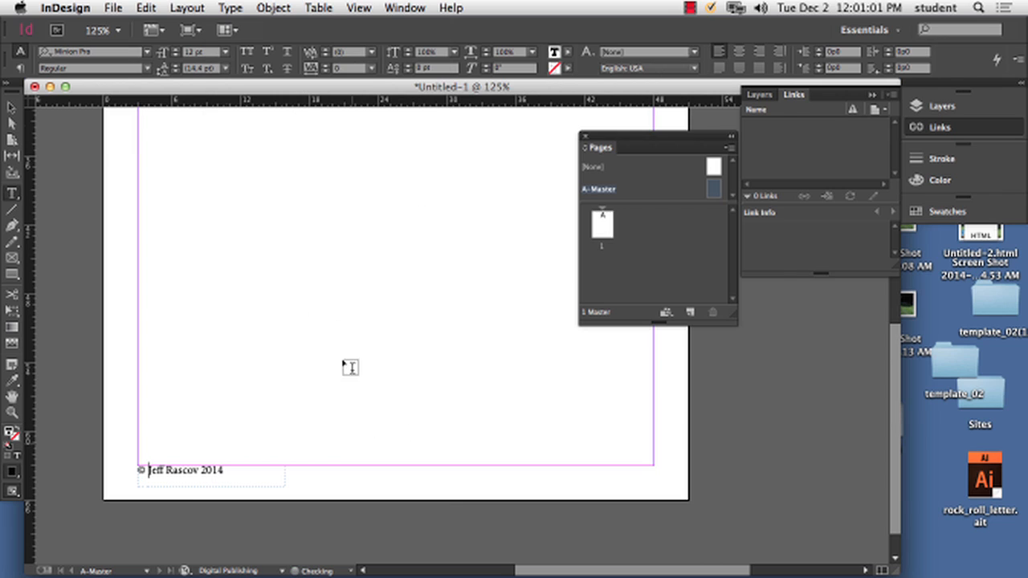
left_click(12, 106)
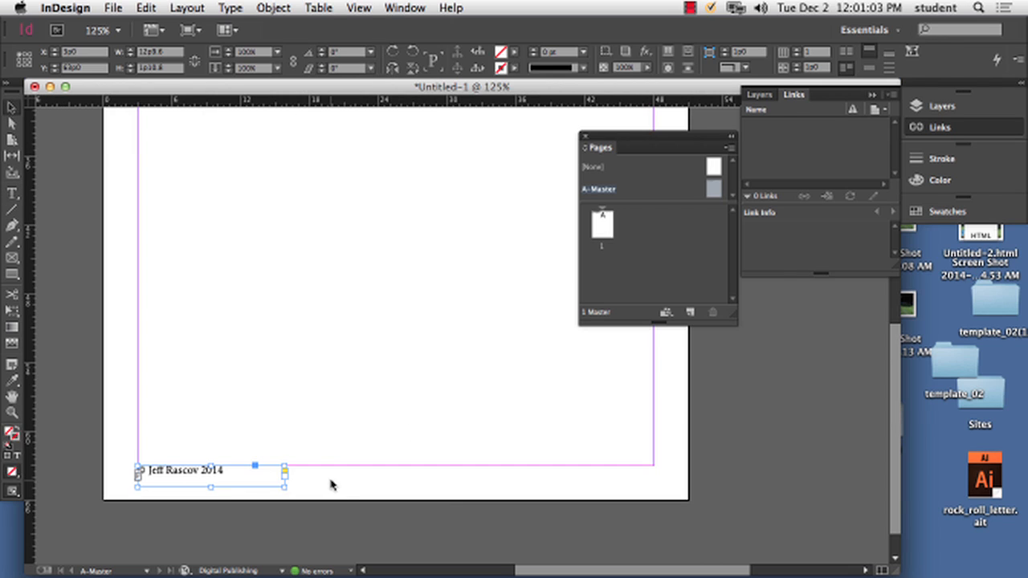
left_click(318, 422)
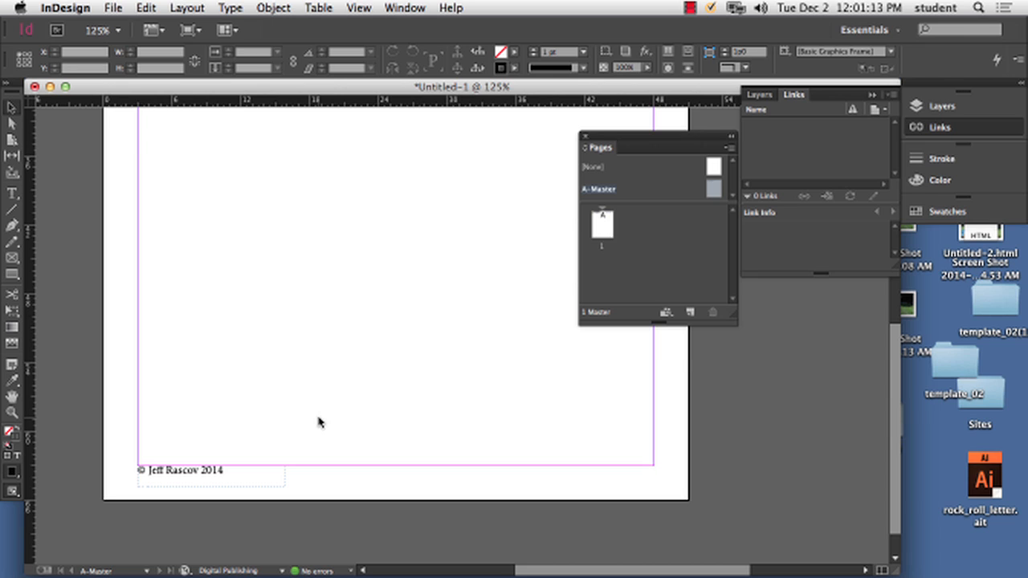
Shrink the copyright text frame to fit closely around its text, and duplicate it to the right margin on the same footer line
left_click(284, 486)
left_click_drag(285, 486, 248, 477)
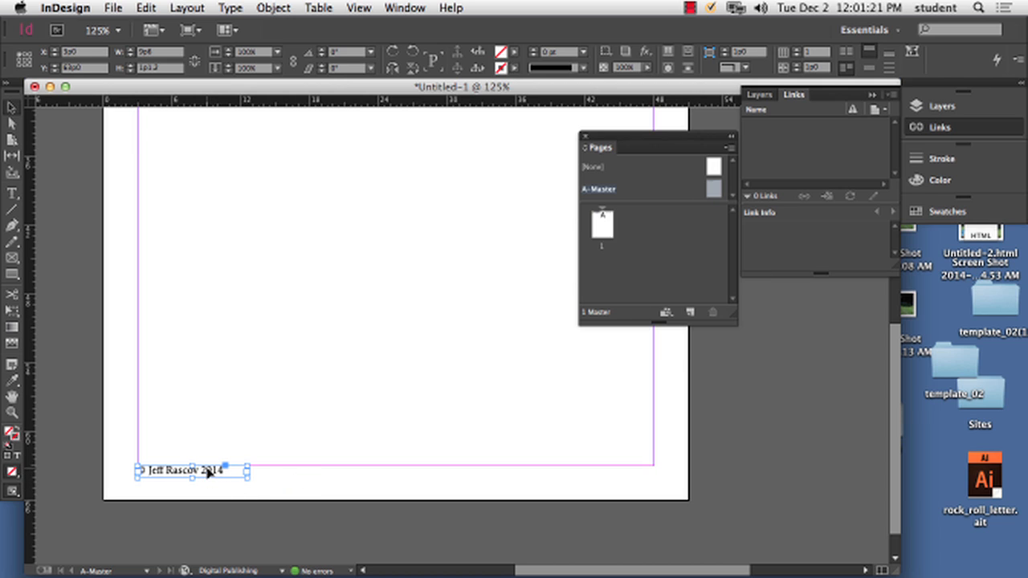
left_click_drag(208, 471, 521, 480)
Replace the duplicated footer text with "Page " followed by a Current Page Number marker
double_click(632, 471)
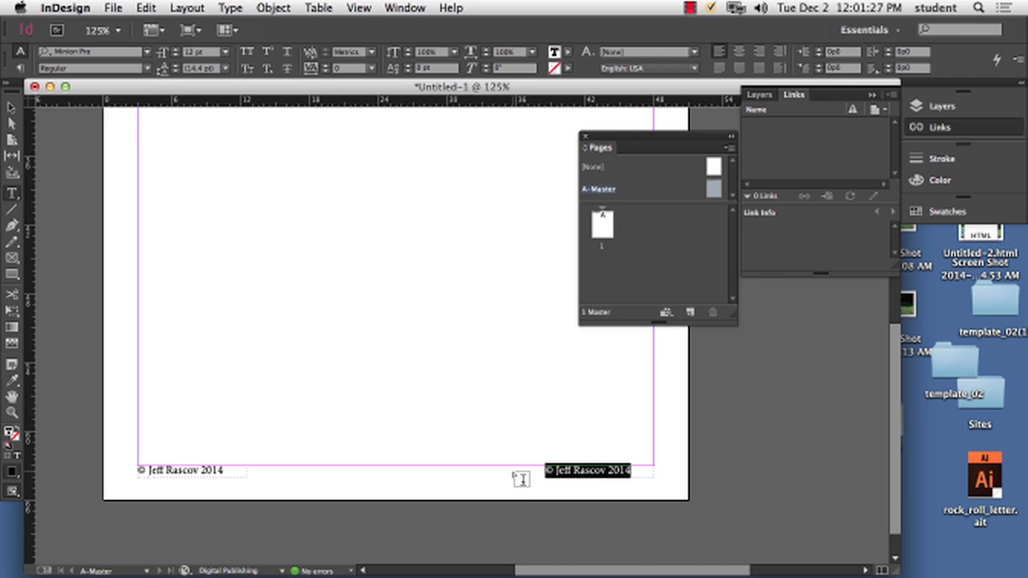
key("BackSpace")
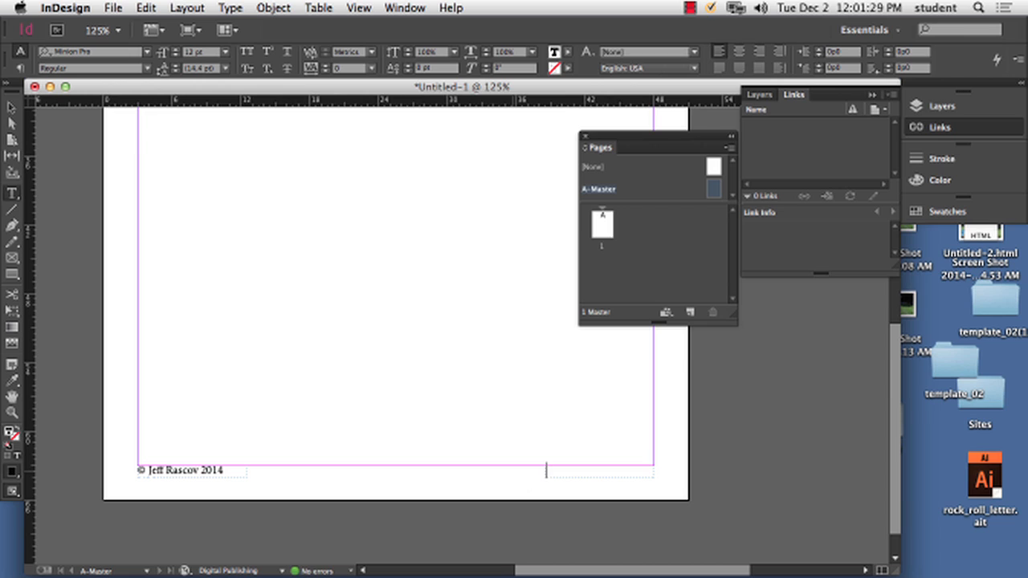
type("Page")
left_click(226, 7)
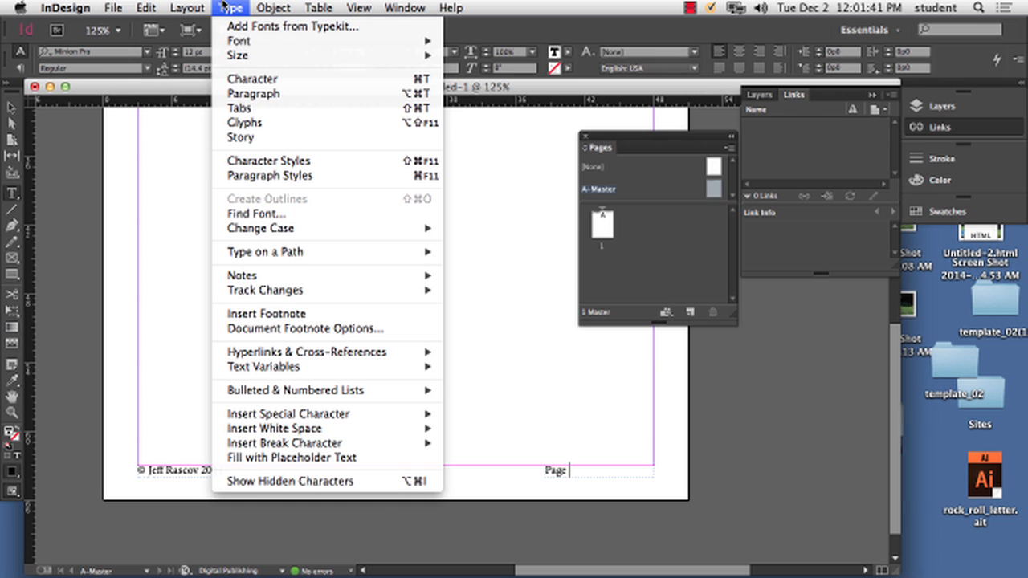
mouse_move(324, 420)
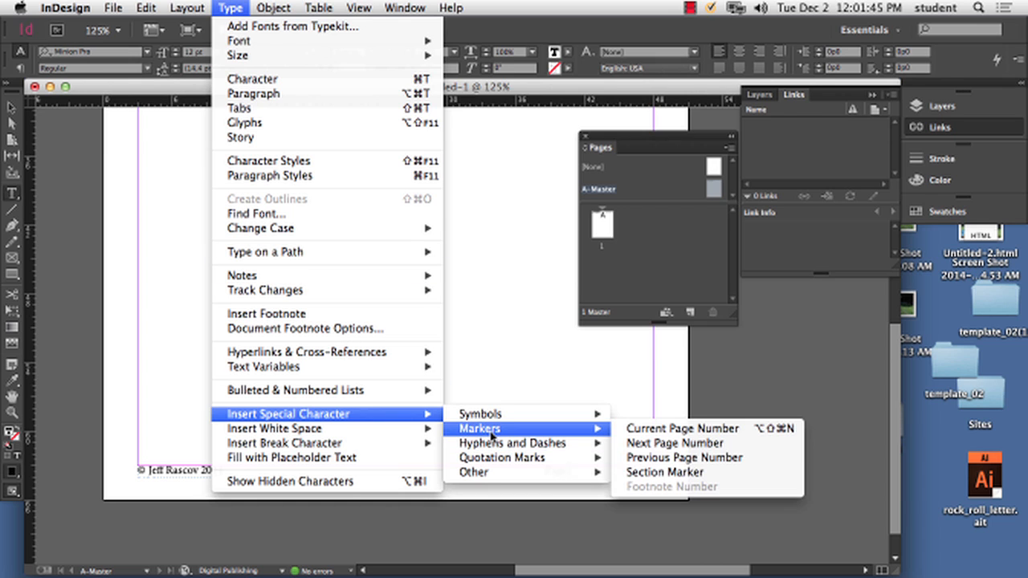
left_click(719, 432)
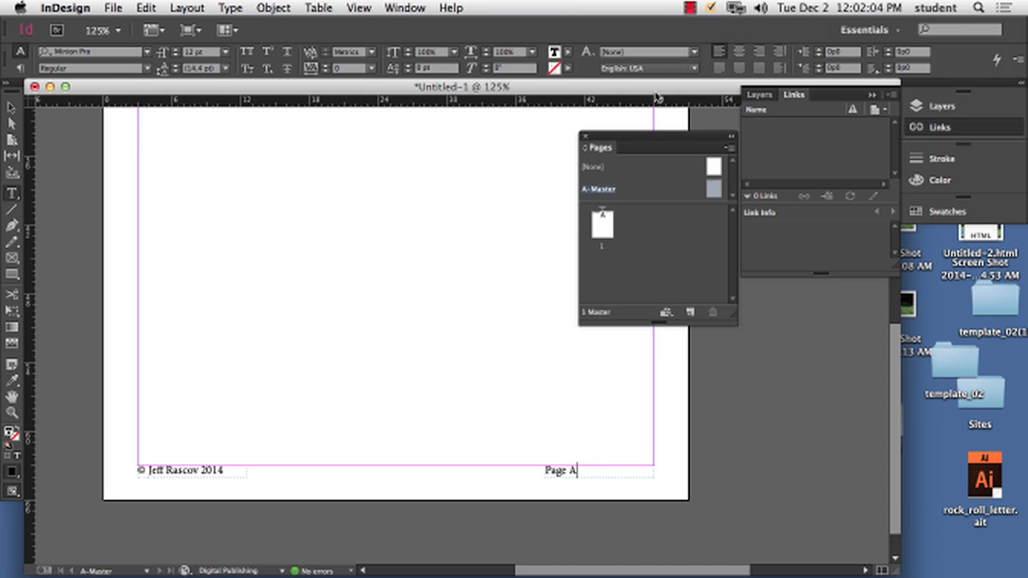
Align the footer's page number text to the right, and deselect its frame
left_click(760, 51)
left_click(12, 107)
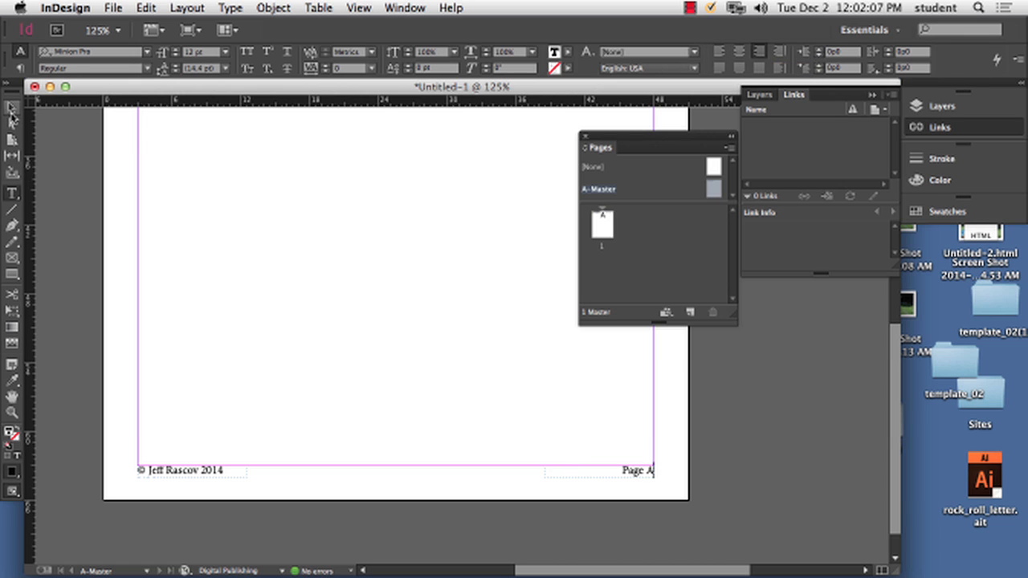
left_click(197, 217)
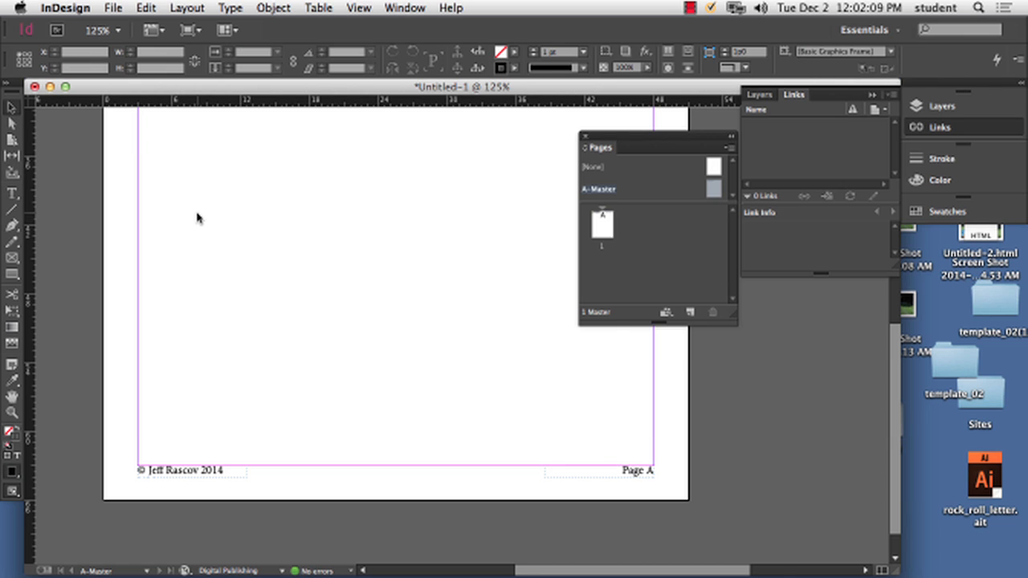
Leave the A-Master and open document page 1, showing the whole page
key("super+0")
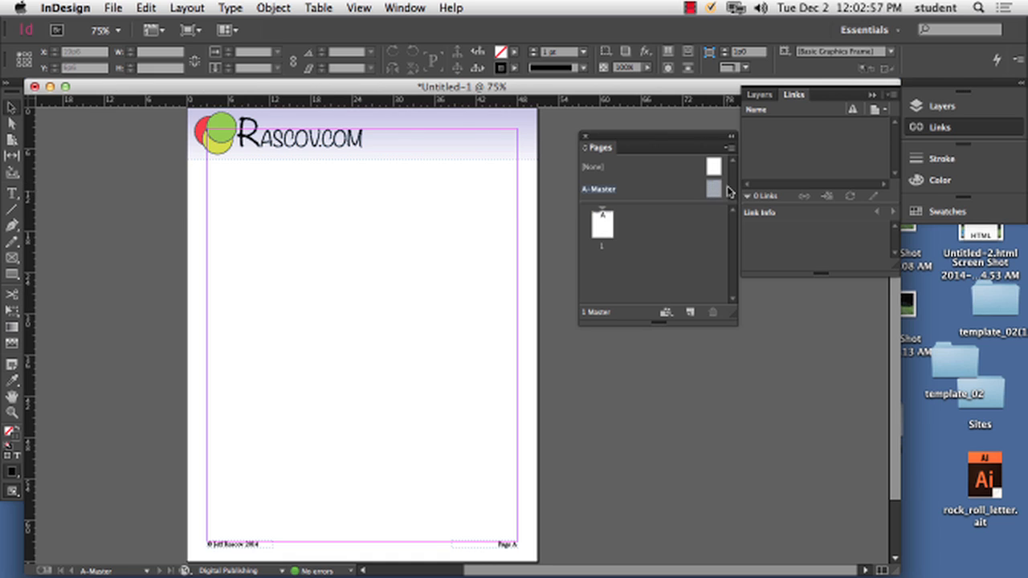
left_click(602, 226)
double_click(601, 227)
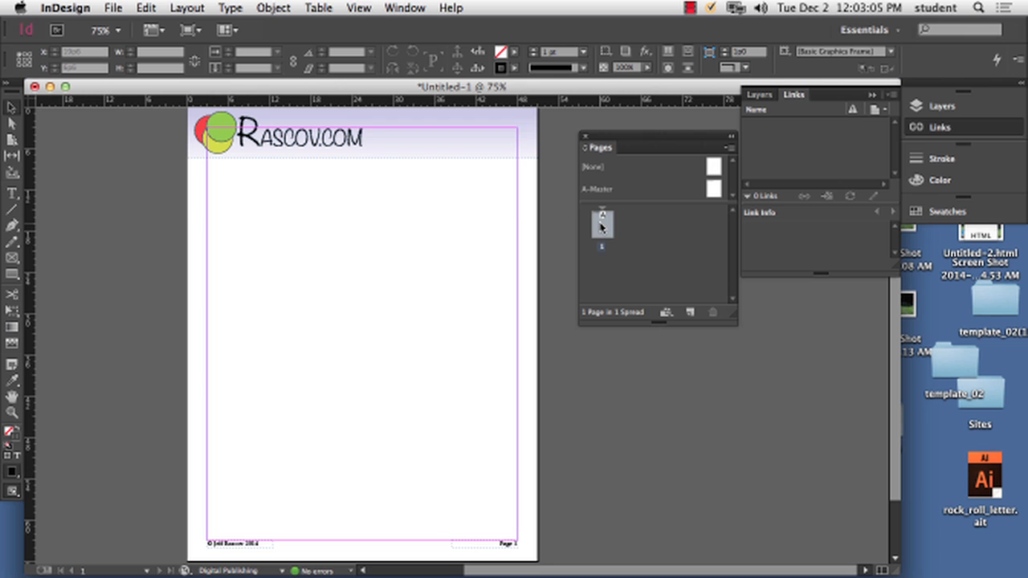
Examine the automatic page number in page 1's footer at 125%, and return to the whole page at 75%
key("super+equal")
key("super+equal")
key("space")
left_click_drag(414, 429, 364, 185)
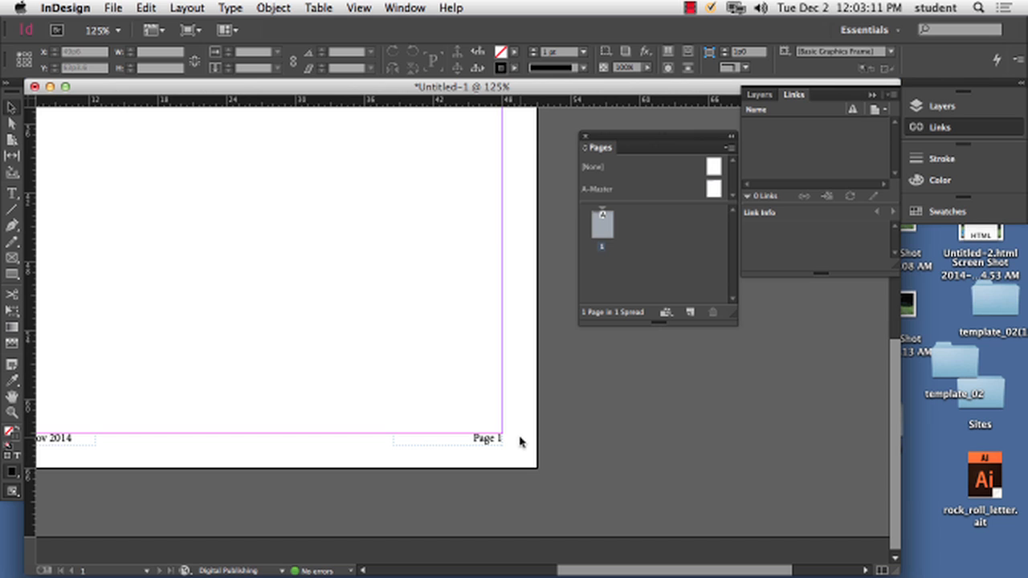
key("super+minus")
key("super+minus")
key("space")
left_click_drag(456, 265, 441, 330)
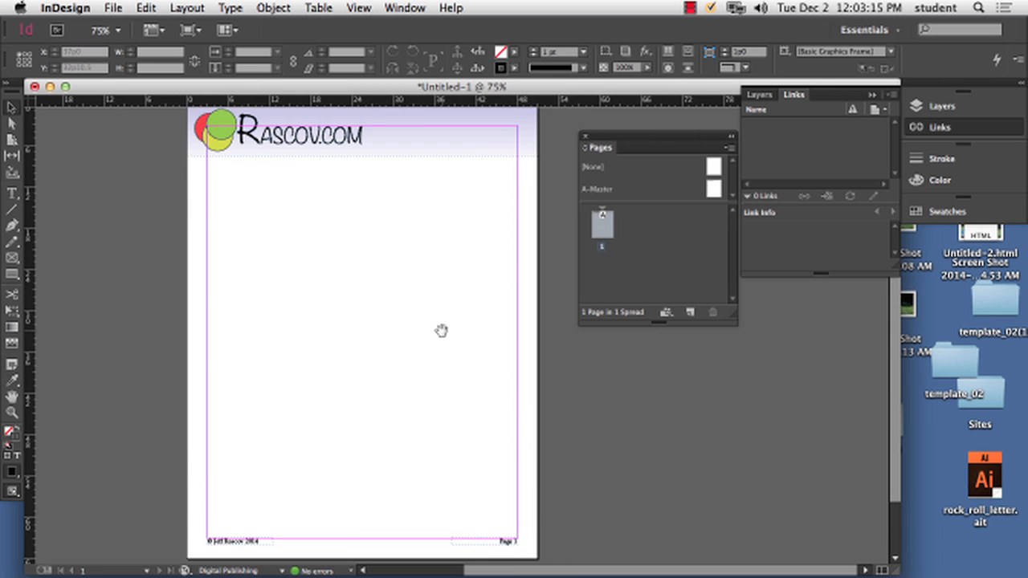
Add a shallow text frame just below the header at page 1's left margin, containing "This is My Title"
left_click(11, 193)
left_click_drag(209, 165, 363, 184)
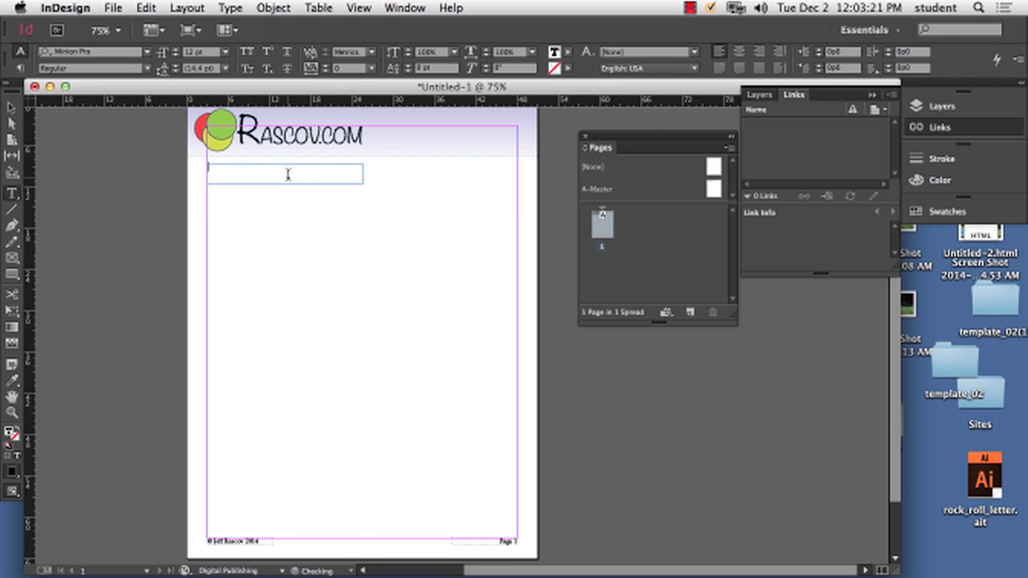
type("This is a s")
key("BackSpace")
key("BackSpace")
key("BackSpace")
Set the "This is My Title" text to 36 pt and deselect its frame
left_click_drag(266, 165, 144, 162)
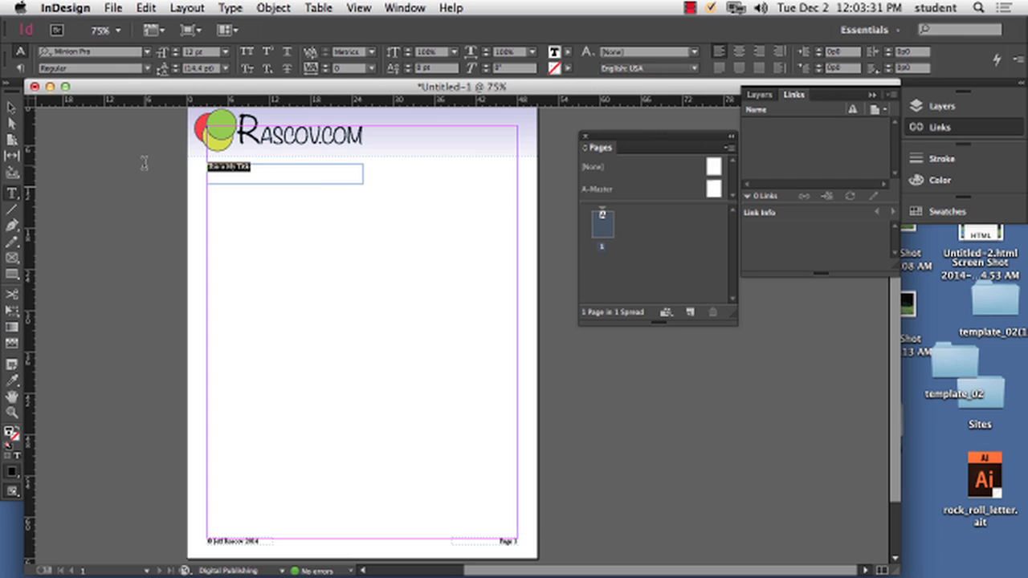
left_click(225, 51)
left_click(226, 246)
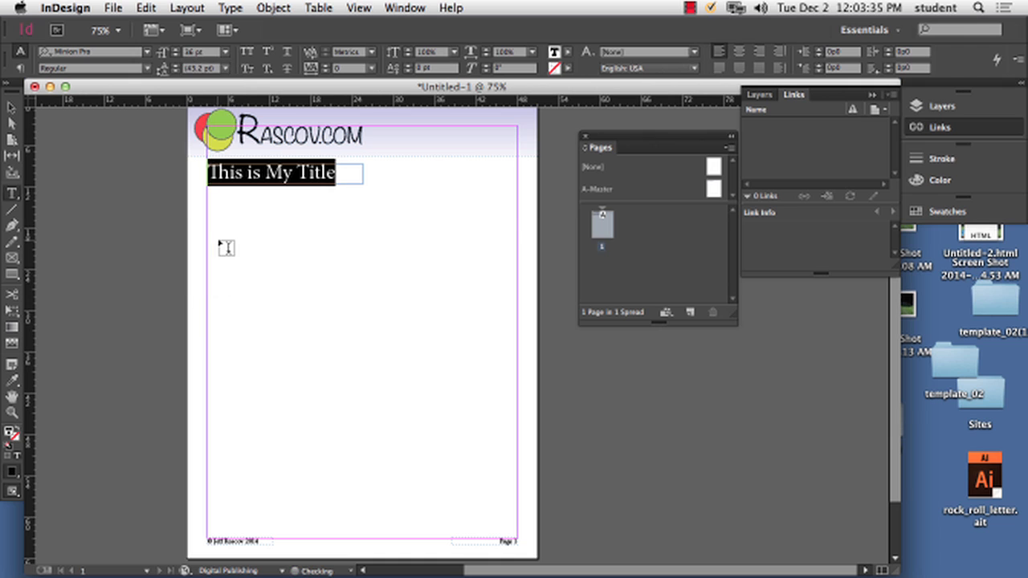
left_click(11, 107)
left_click(402, 292)
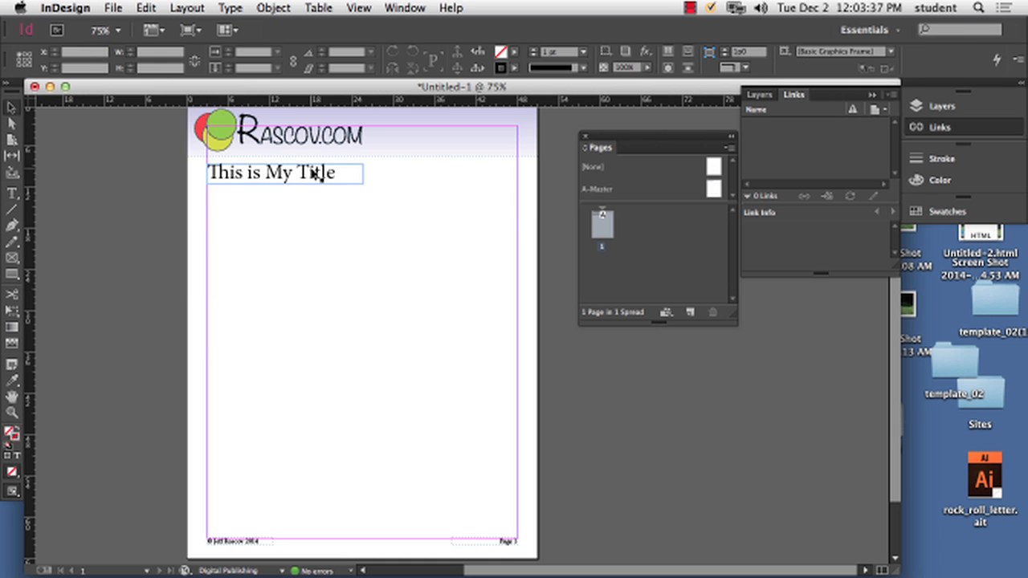
Add a tall body text frame below the title, about half the page's width, and enter several lines of random filler text
left_click(12, 195)
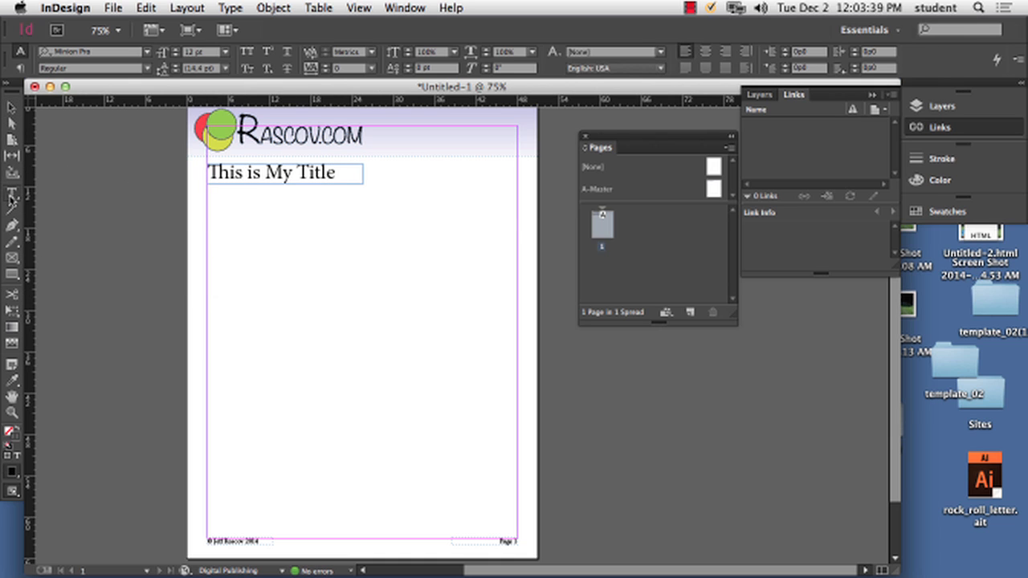
left_click_drag(207, 199, 386, 437)
type("gkngdflkwnds lkf")
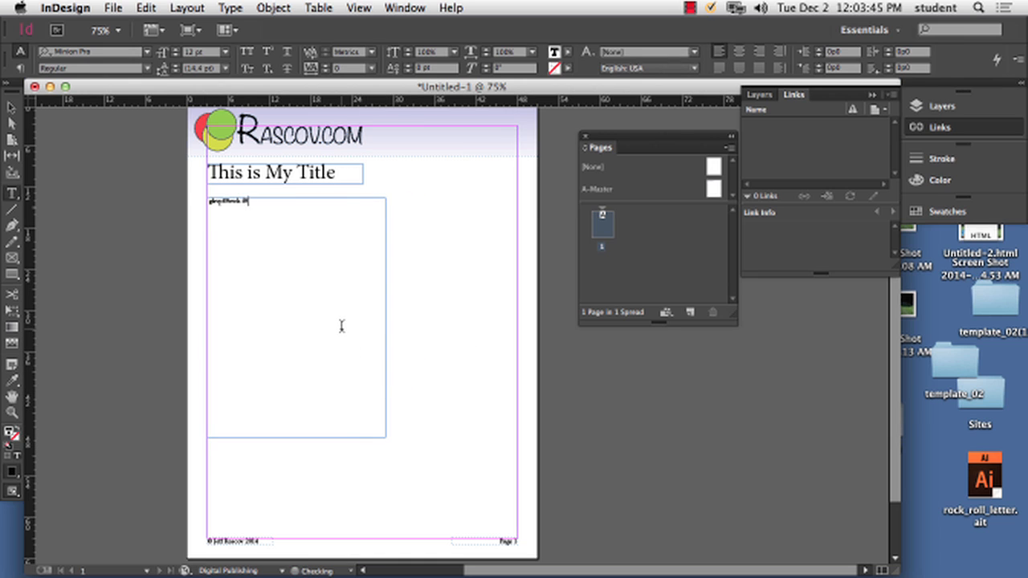
type("d lsnfb lk")
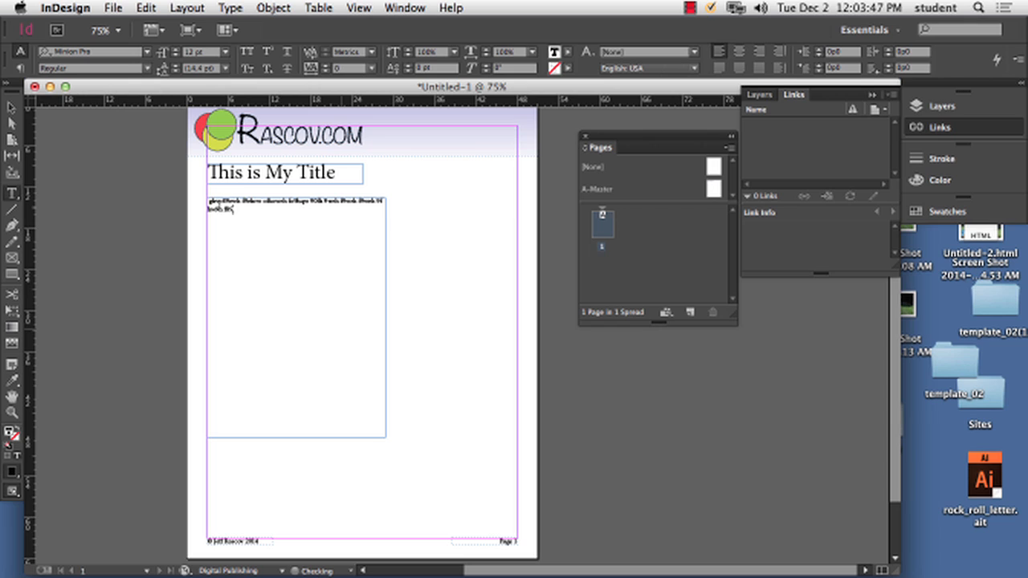
type(" lkfgnw lkflwds")
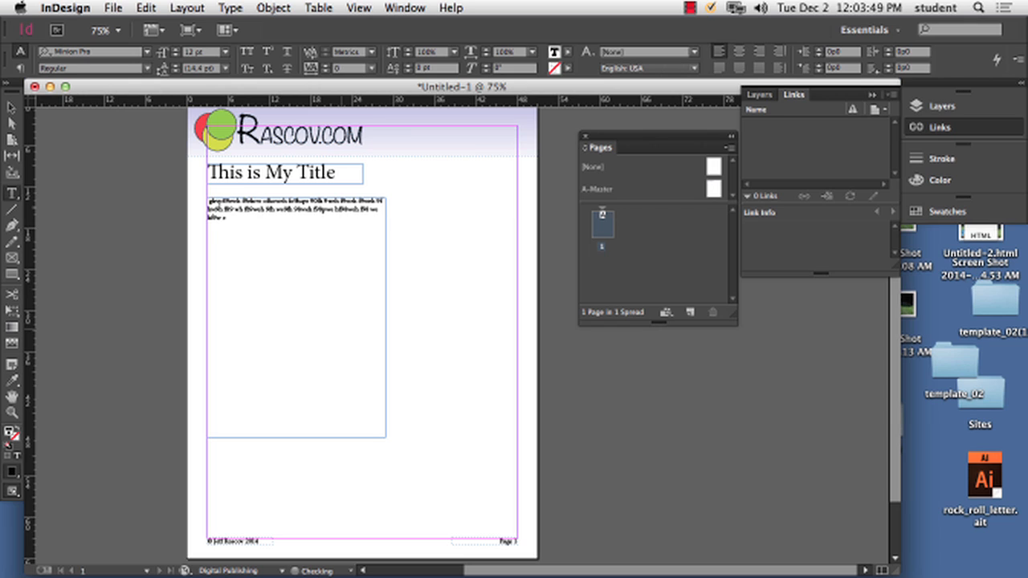
type("lkfdk wdfd lkfws lkfs wdfds lkfwsh lkfwsh lkf lsn")
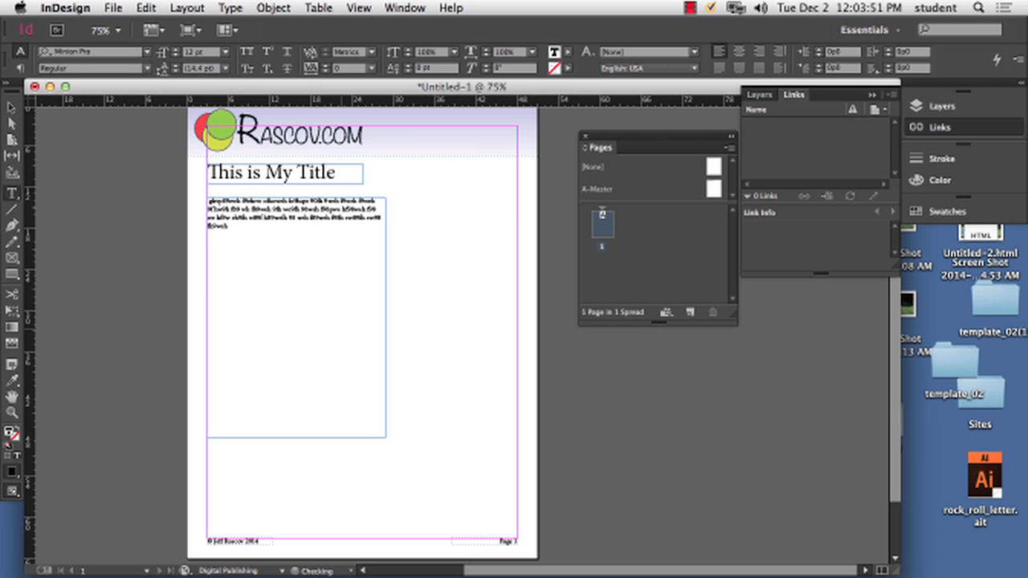
type(" lkfdwsf lkfdwv lkflwdlkfwsh lkfw lkfd lsnsdf lsndfg h")
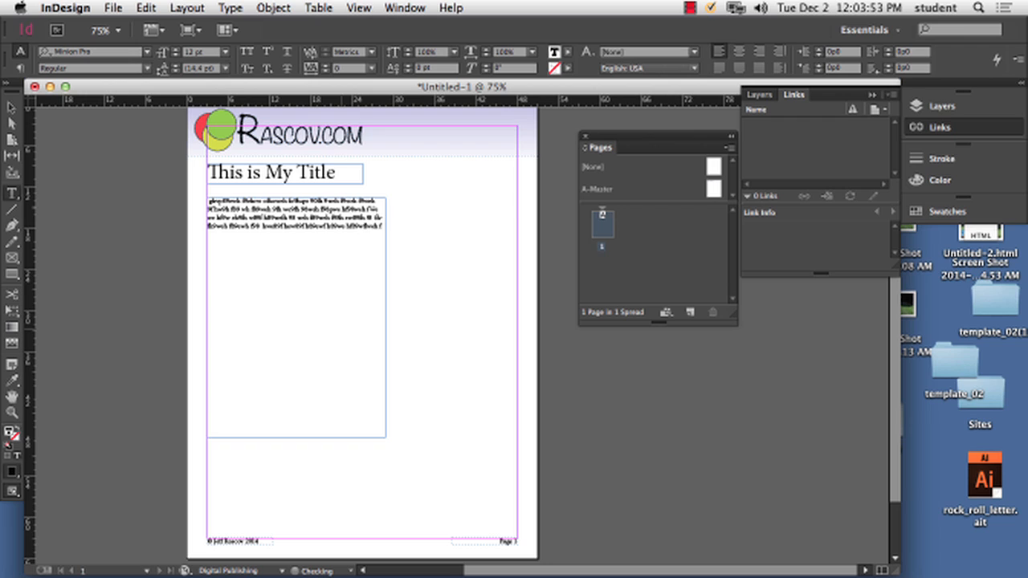
type("dfg lsndfwsh lkfwe lkfdwe lkfdwe lkfd lsndfd lsndf dfkw lkfd")
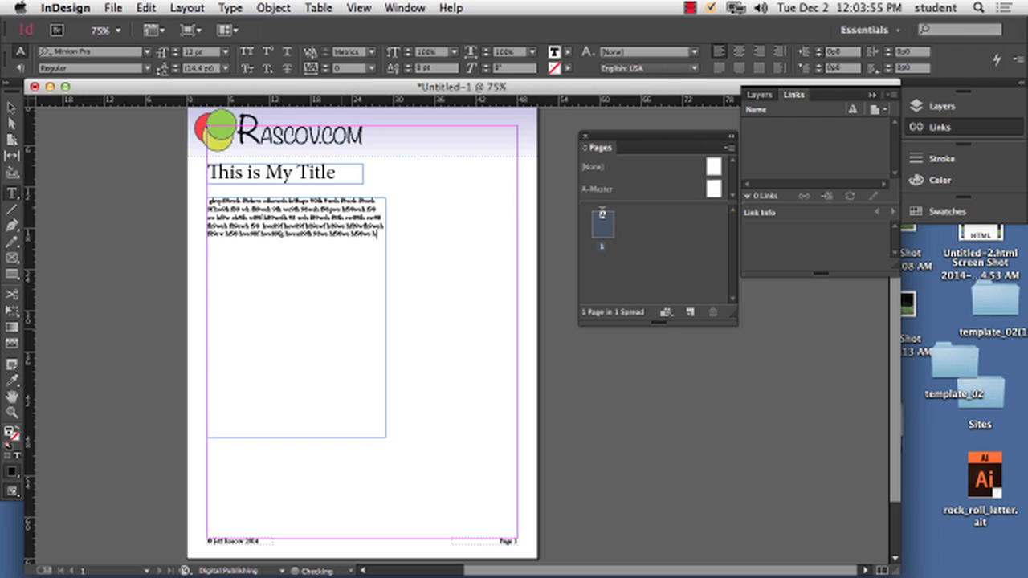
type("fw lkfdw sw lkfd")
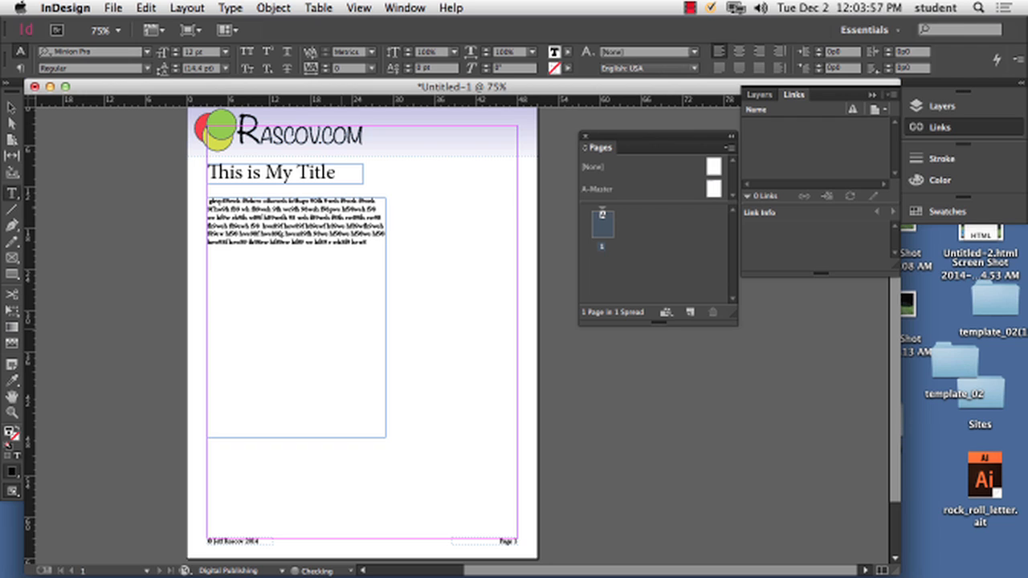
type("w lsndf lkfw")
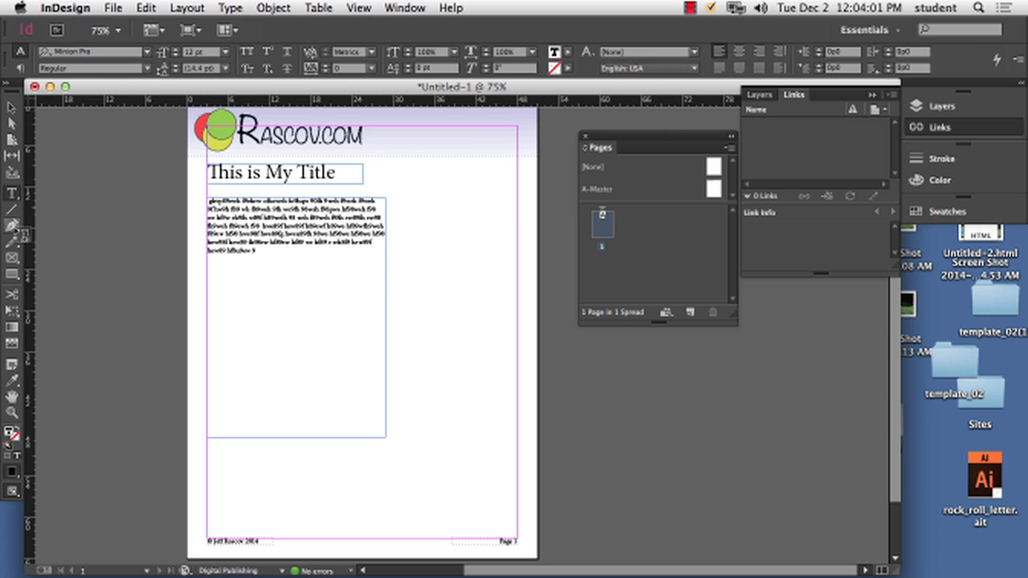
Import MAP1.ai from the Desktop folder into the document
left_click(109, 8)
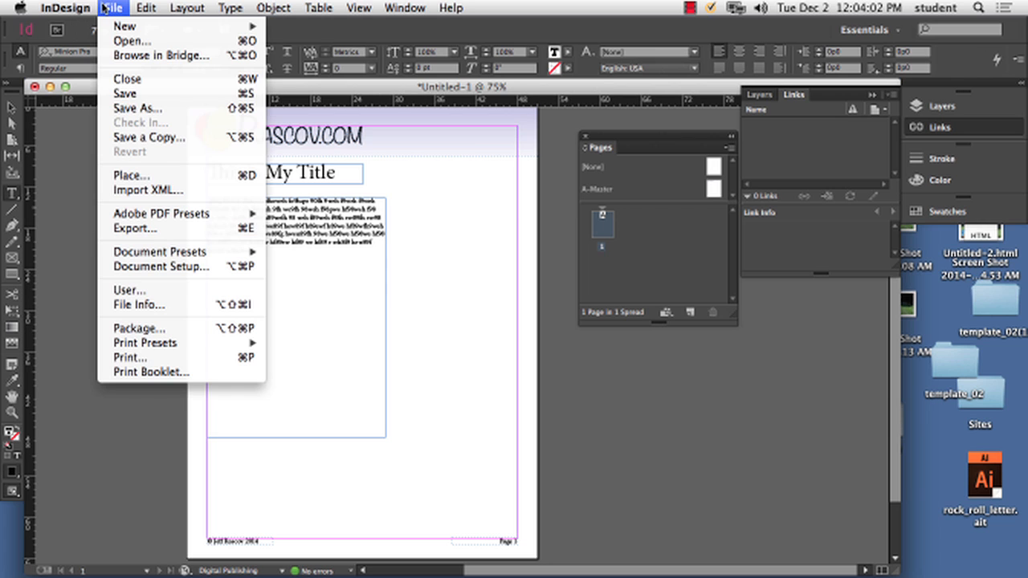
left_click(184, 175)
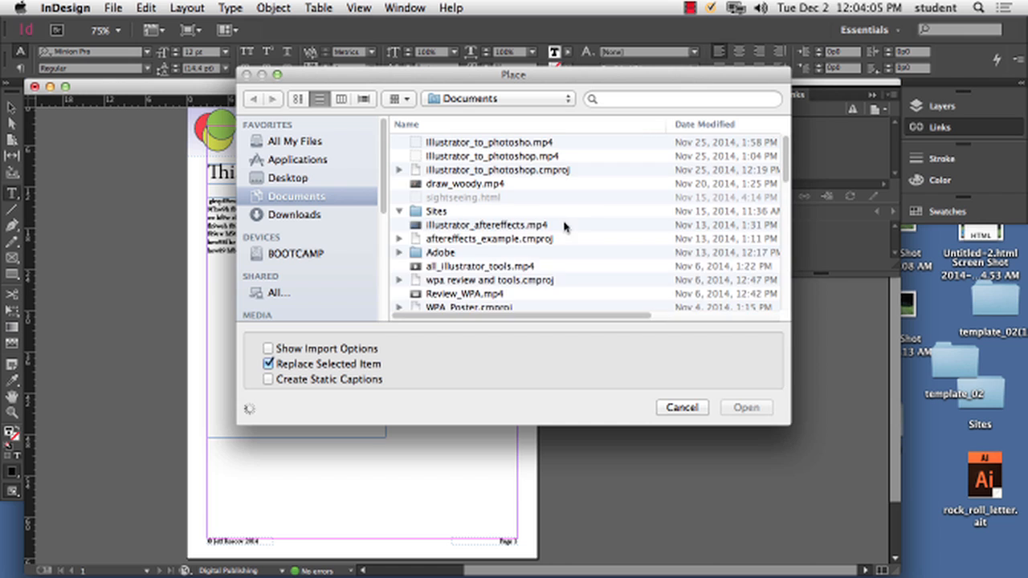
left_click(296, 180)
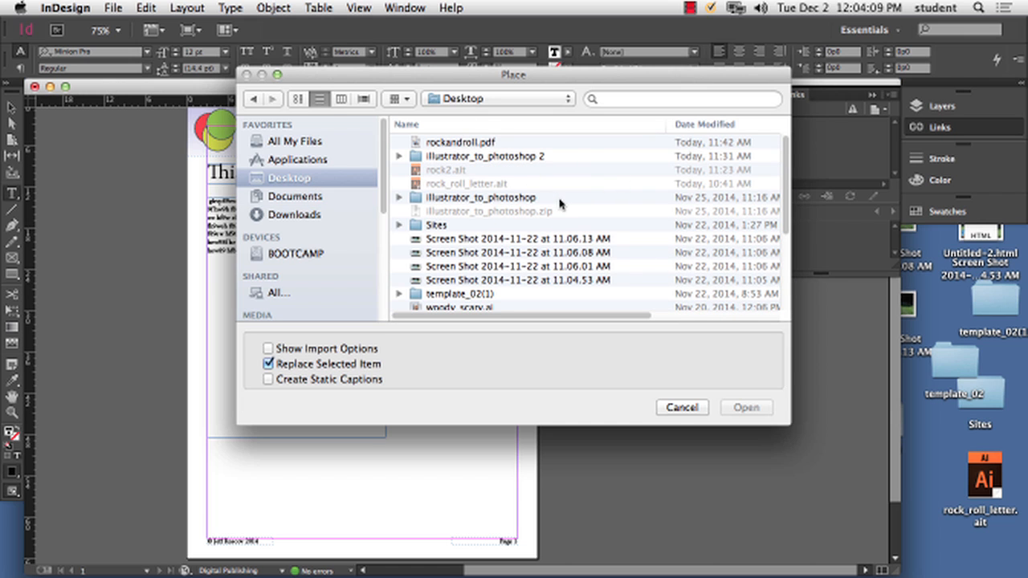
scroll(560, 204, "down", 3)
scroll(560, 204, "down", 2)
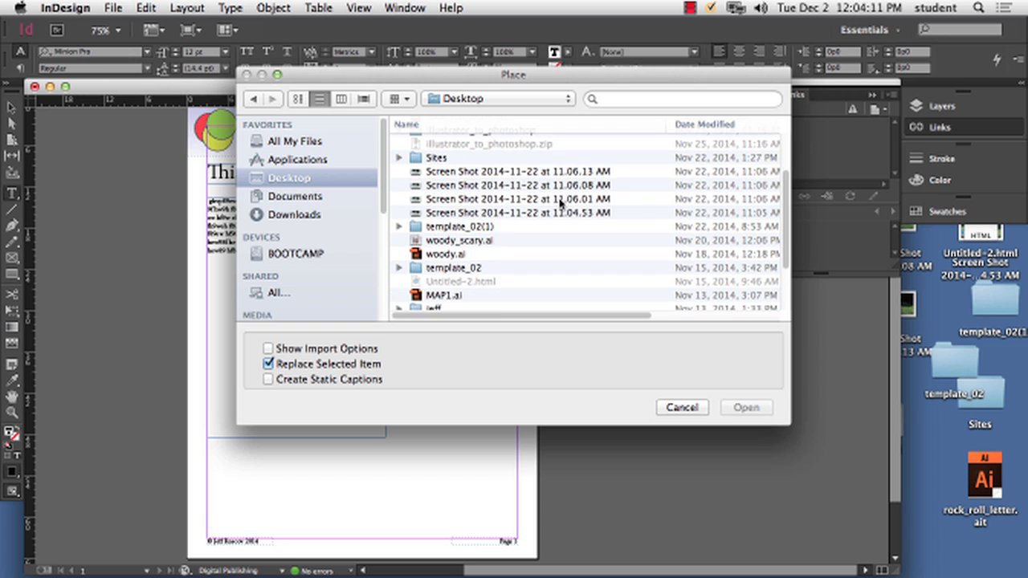
scroll(560, 204, "down", 3)
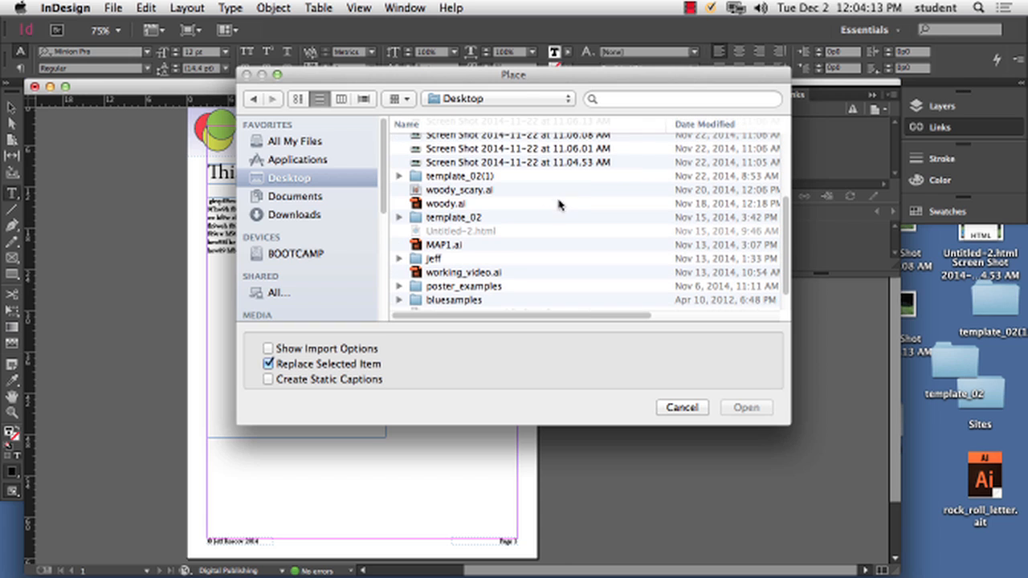
scroll(527, 260, "down", 1)
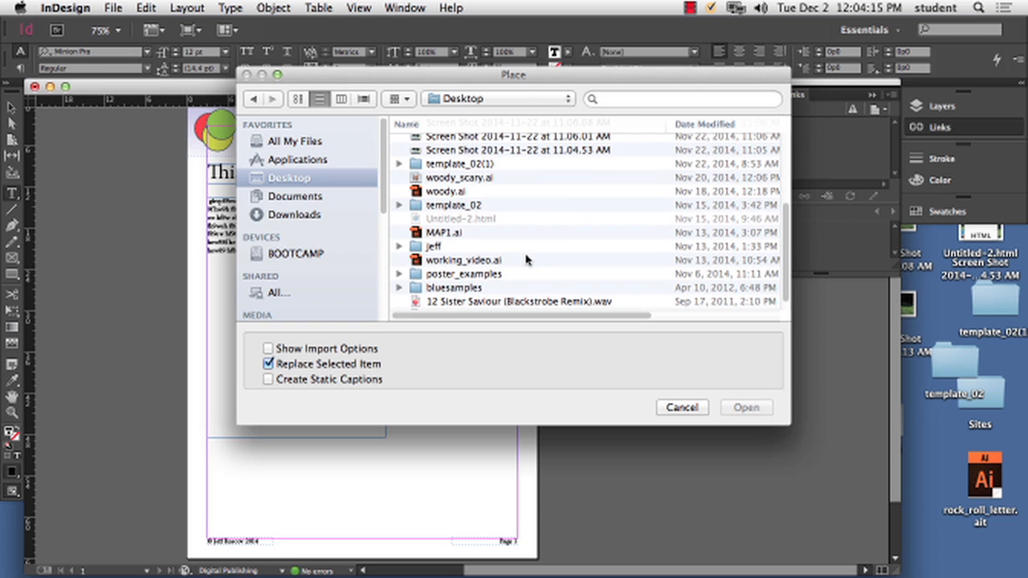
left_click(442, 233)
left_click(747, 408)
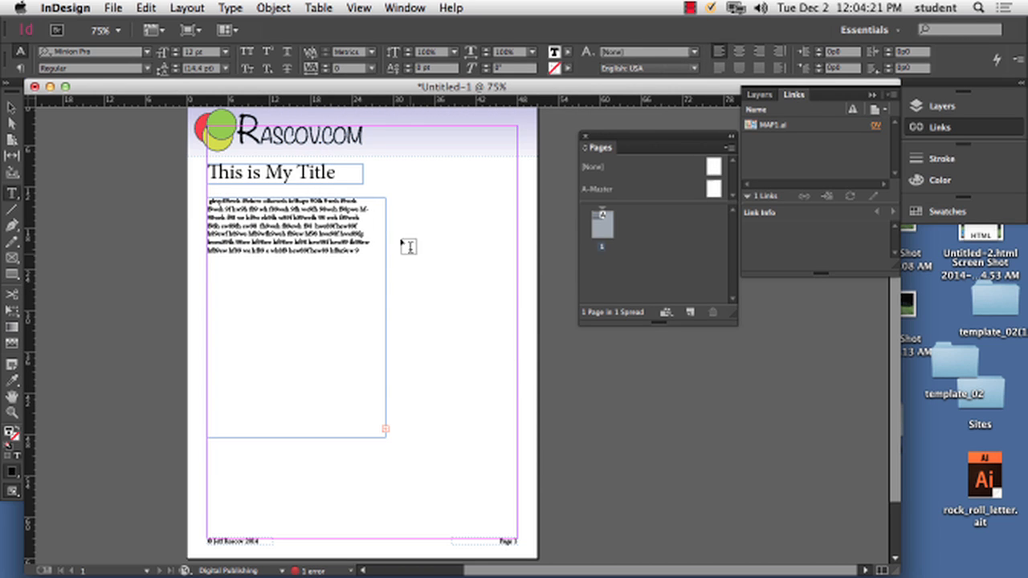
Undo the map's placement inside the body text and place it beside the text frame, 18p0 wide, reaching the outer margin
left_click(153, 8)
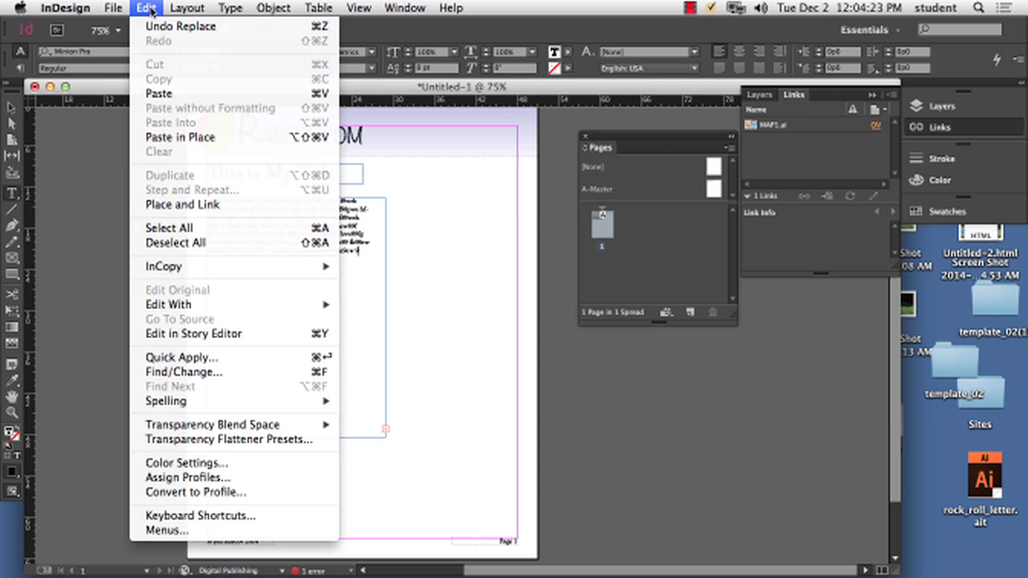
left_click(147, 25)
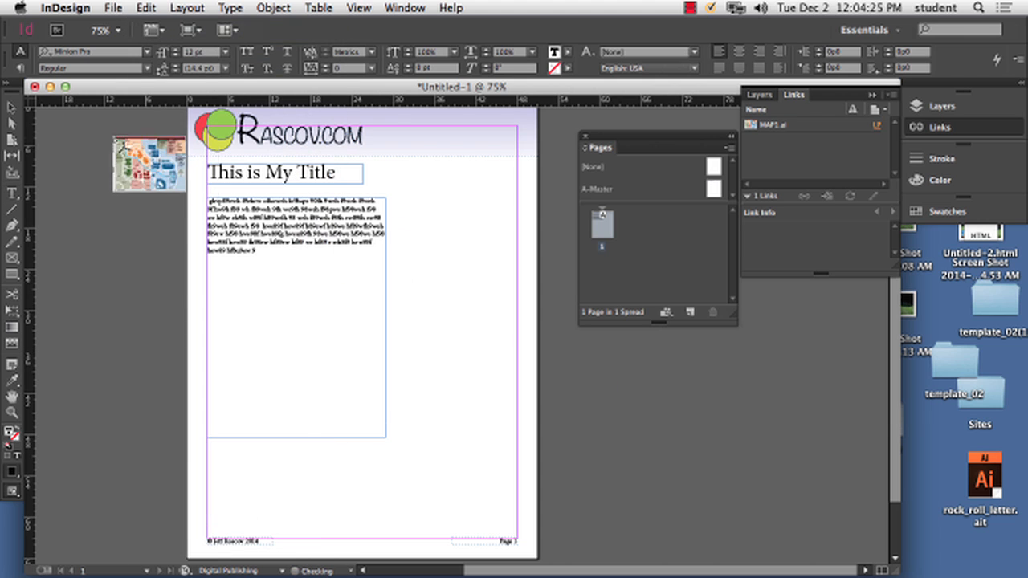
left_click(397, 197)
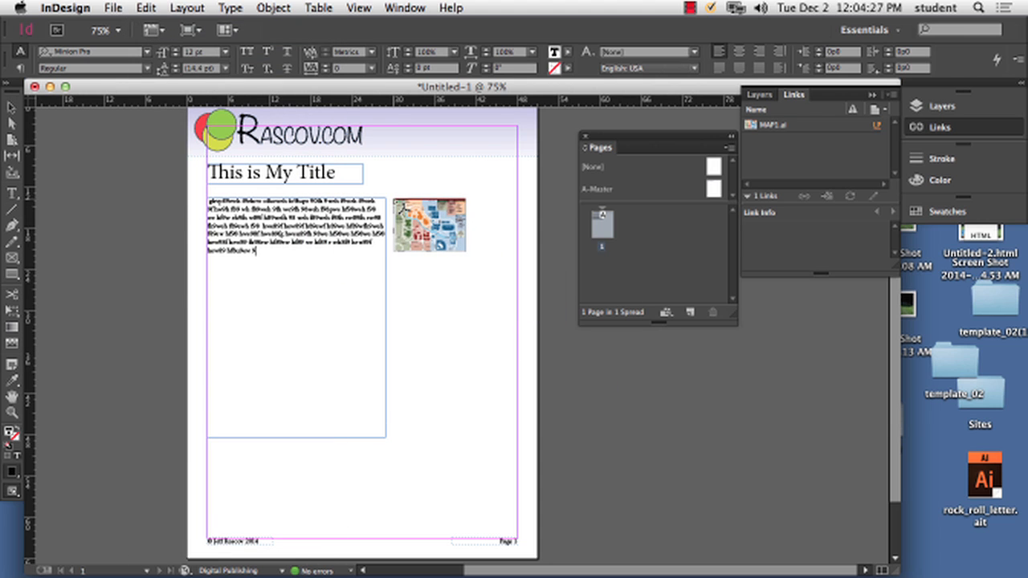
key("super+z")
left_click_drag(393, 197, 517, 291)
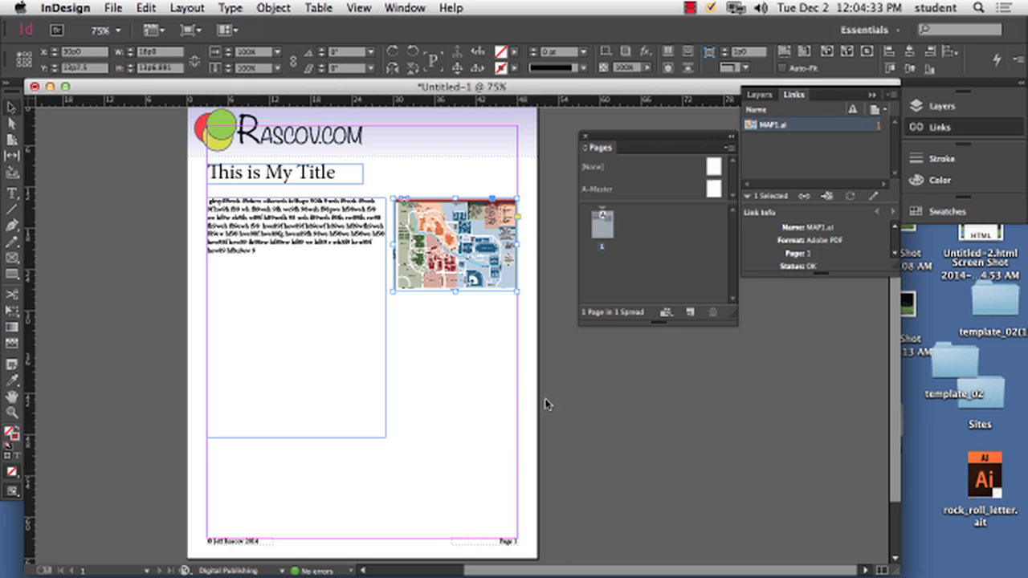
left_click(427, 369)
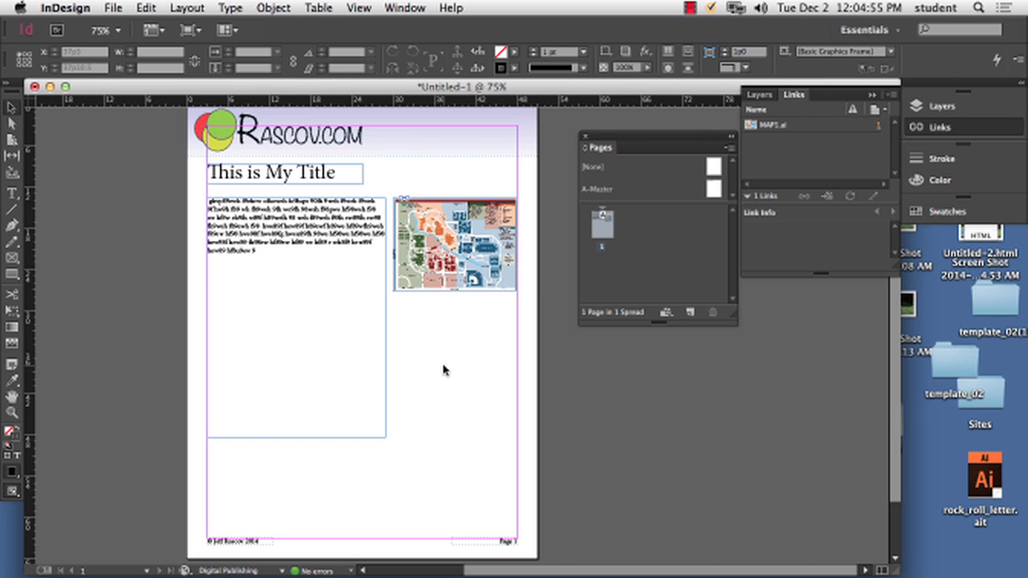
Duplicate page 1's spread and change the copy's title to "This is Page 2"
right_click(605, 226)
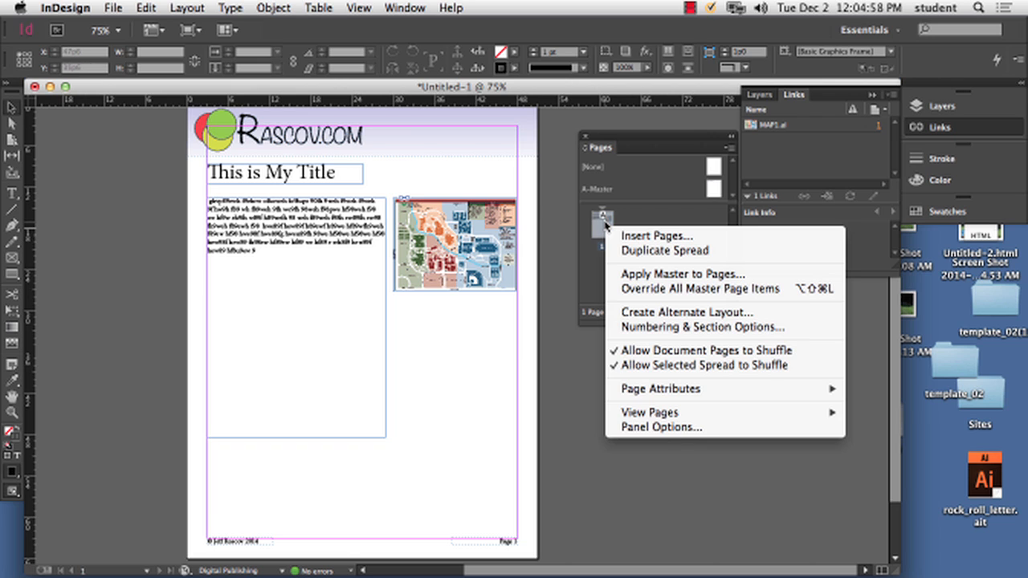
left_click(666, 251)
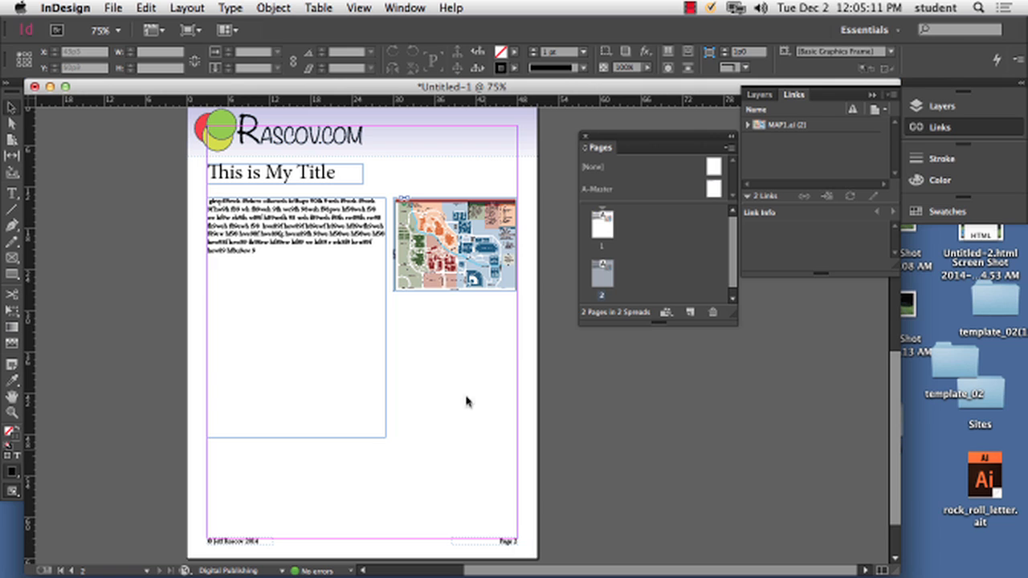
double_click(336, 168)
left_click_drag(336, 167, 151, 177)
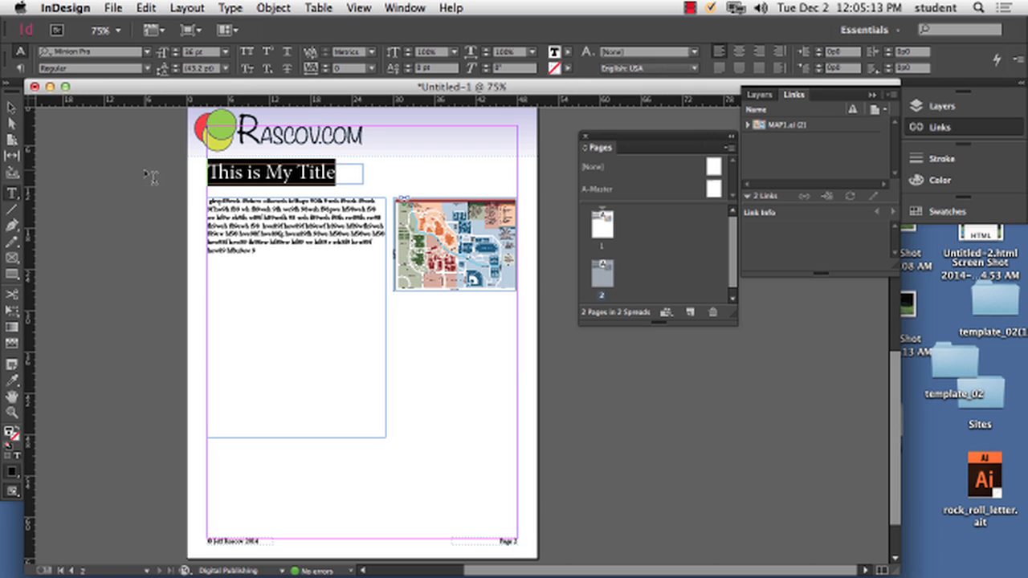
type("This is ")
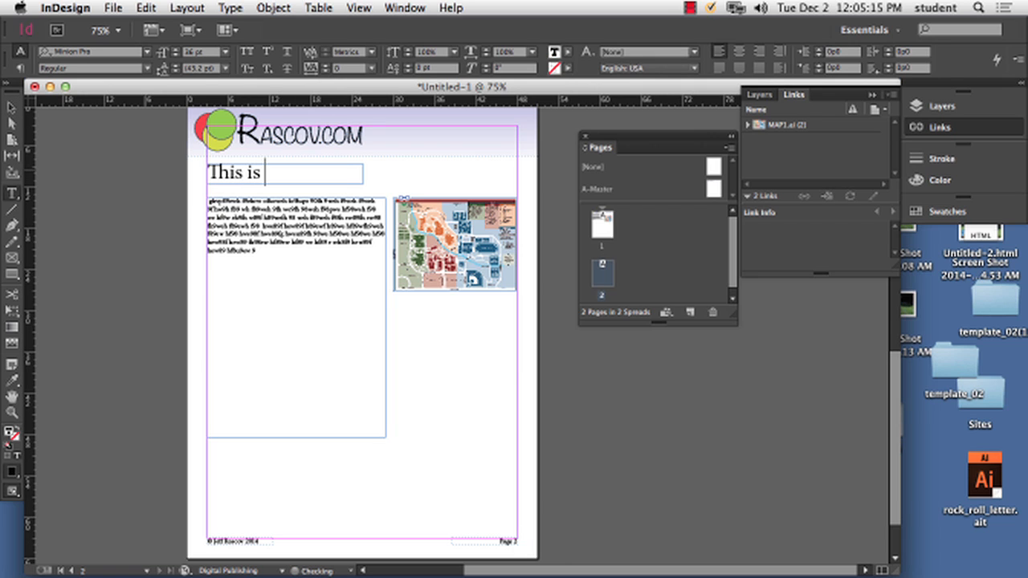
type("Page 2")
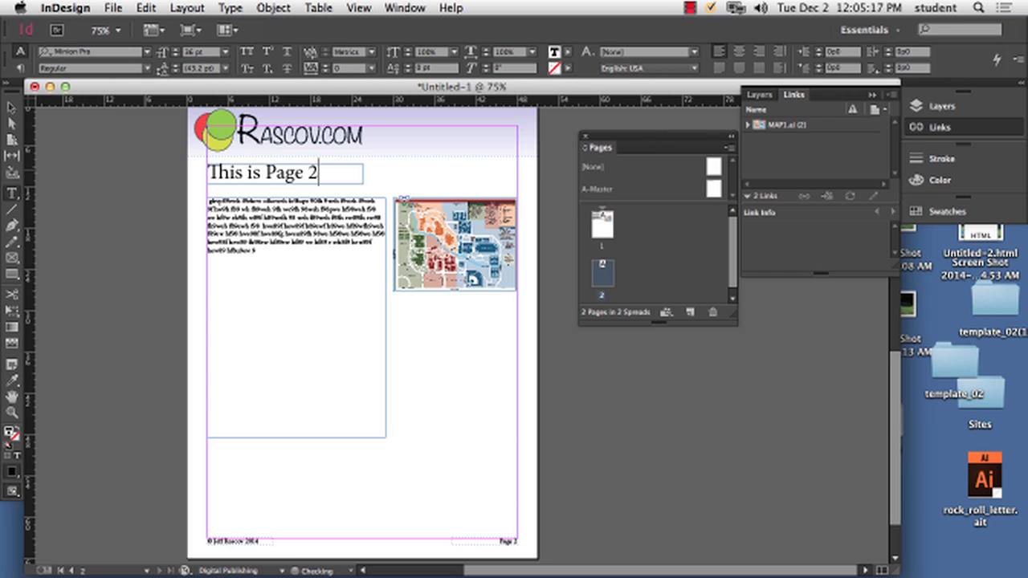
left_click(259, 249)
key("super+a")
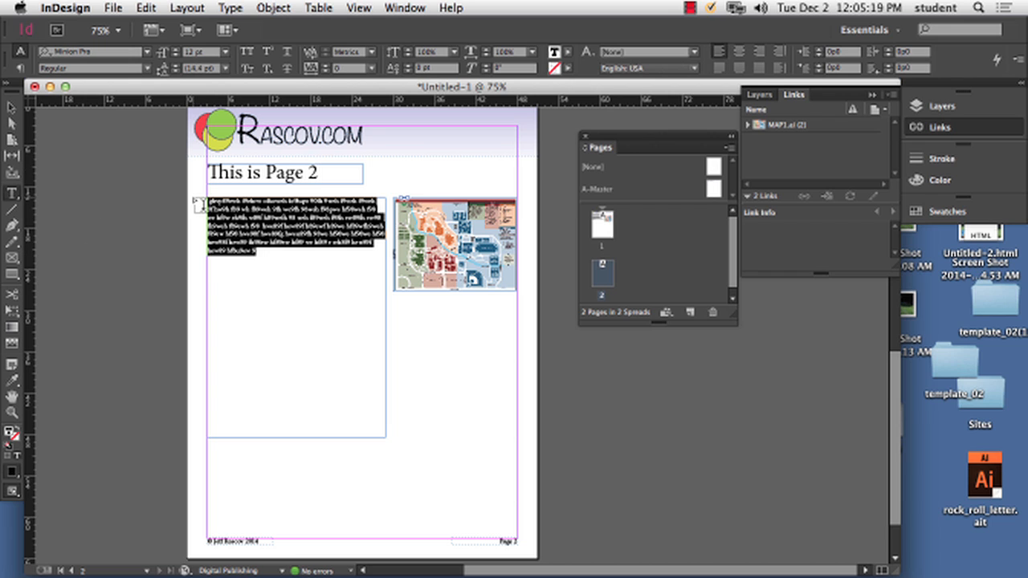
Replace page 2's map with agriculture.png from the poster_examples folder and extend its frame downward to a height of about 22p9
left_click(11, 107)
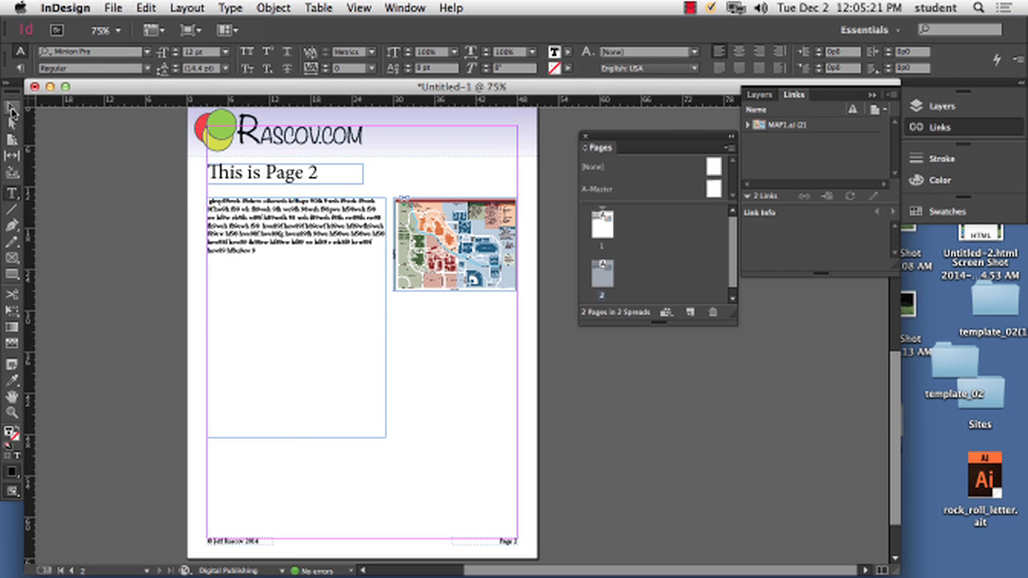
left_click(441, 254)
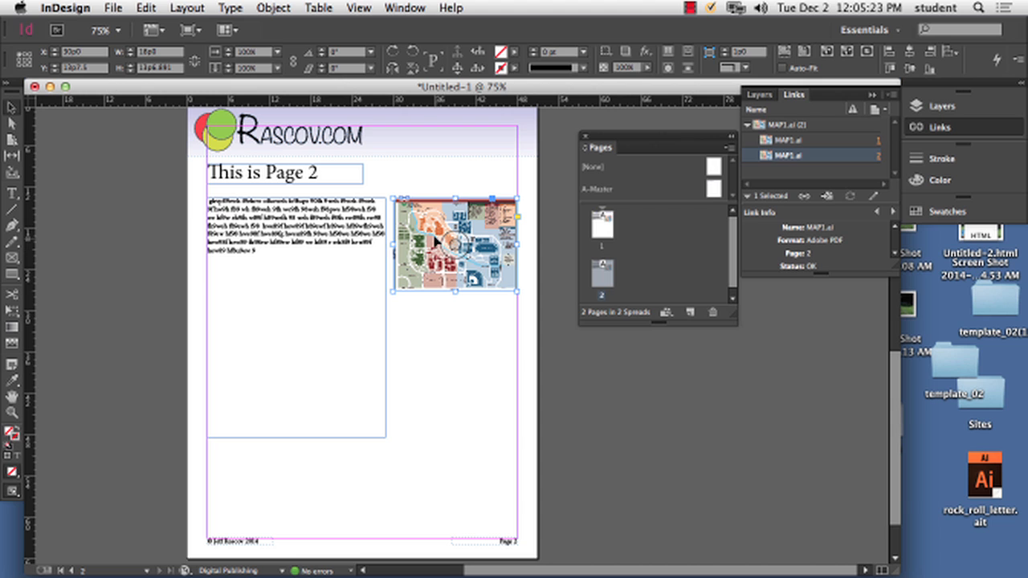
left_click(126, 7)
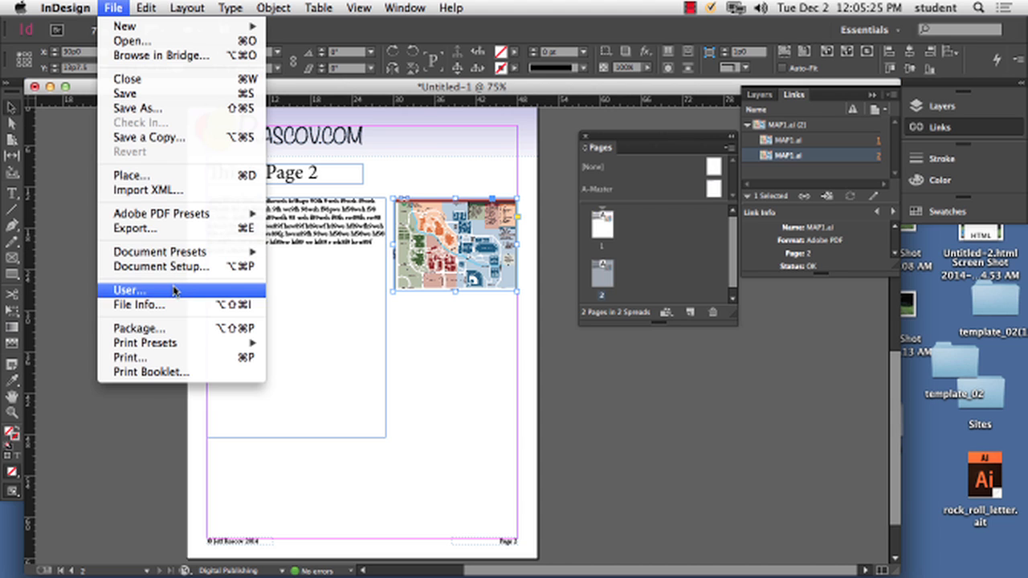
left_click(170, 176)
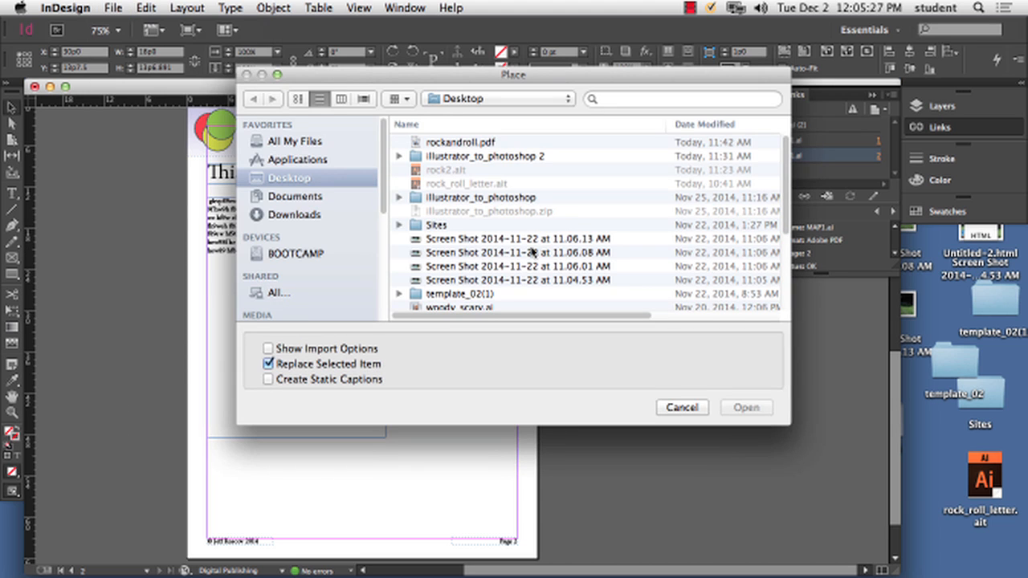
scroll(523, 236, "down", 5)
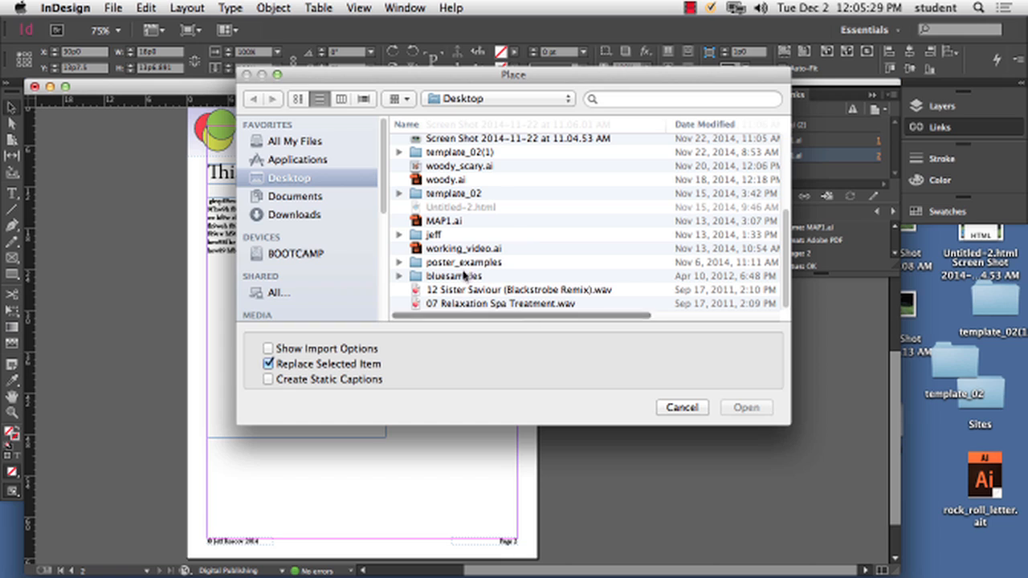
double_click(466, 264)
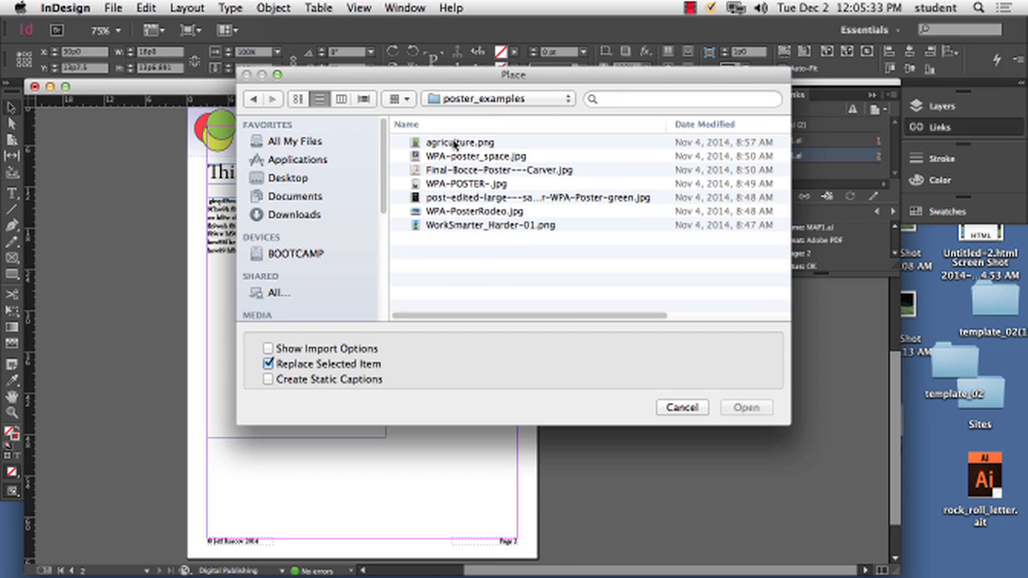
left_click(455, 143)
left_click(746, 407)
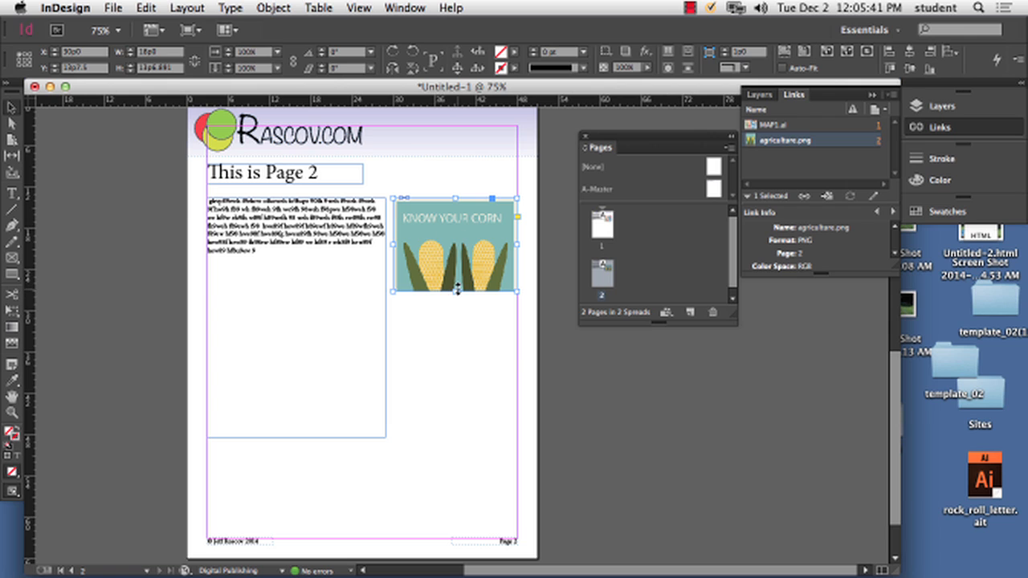
left_click_drag(457, 290, 454, 353)
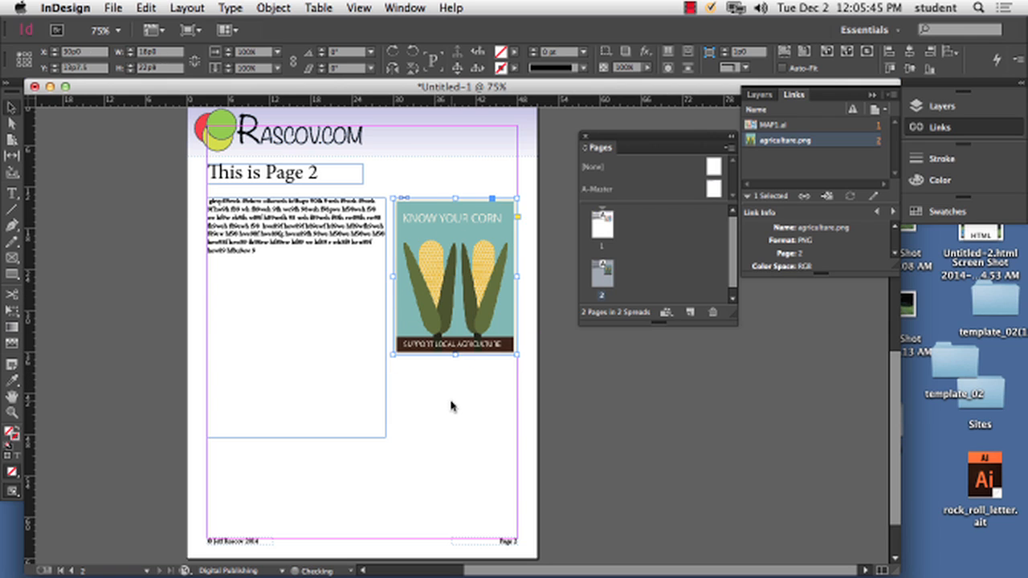
left_click(451, 406)
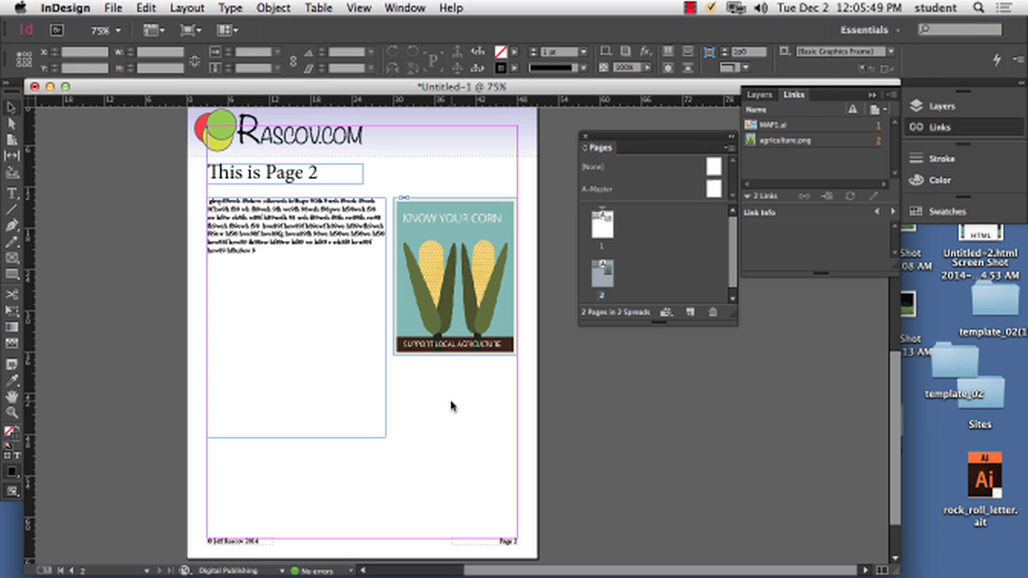
Duplicate page 2's spread and change the copy's title to "This is Page 3"
right_click(604, 282)
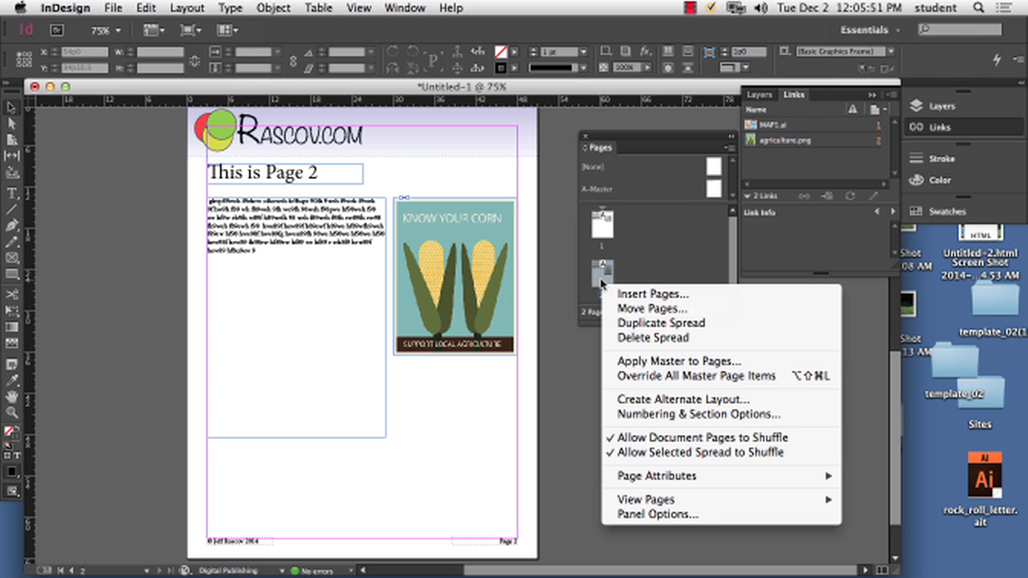
left_click(637, 323)
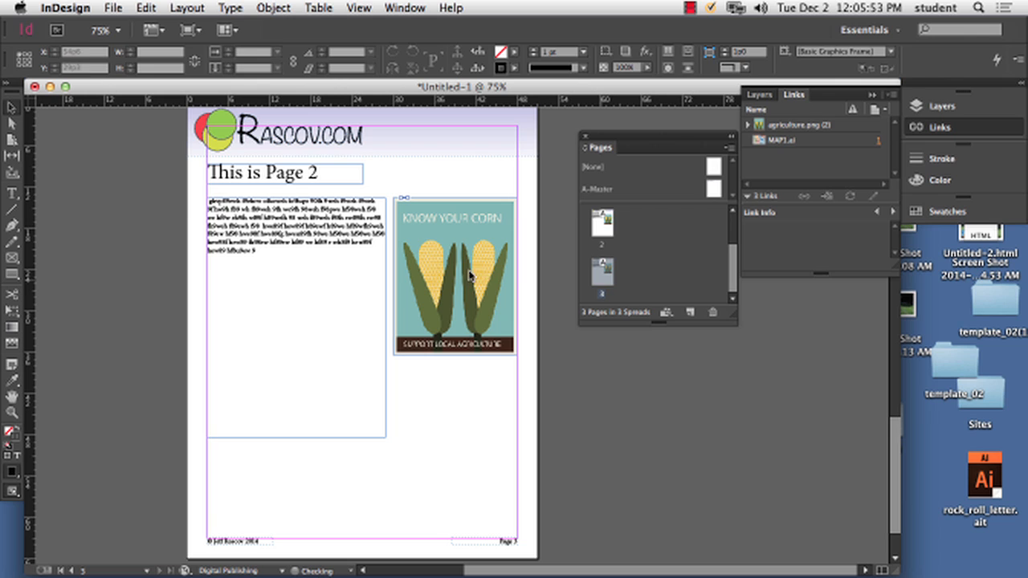
double_click(319, 172)
key("BackSpace")
type("3")
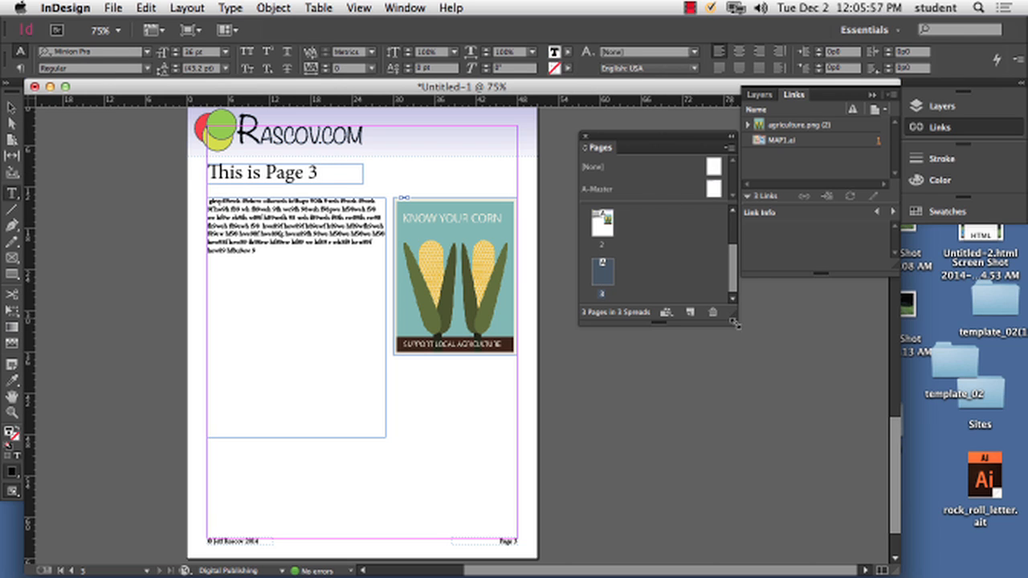
Enlarge the page overview, insert one A-Master page before page 3, and move the new page directly after page 1
left_click_drag(741, 319, 859, 555)
left_click(676, 285)
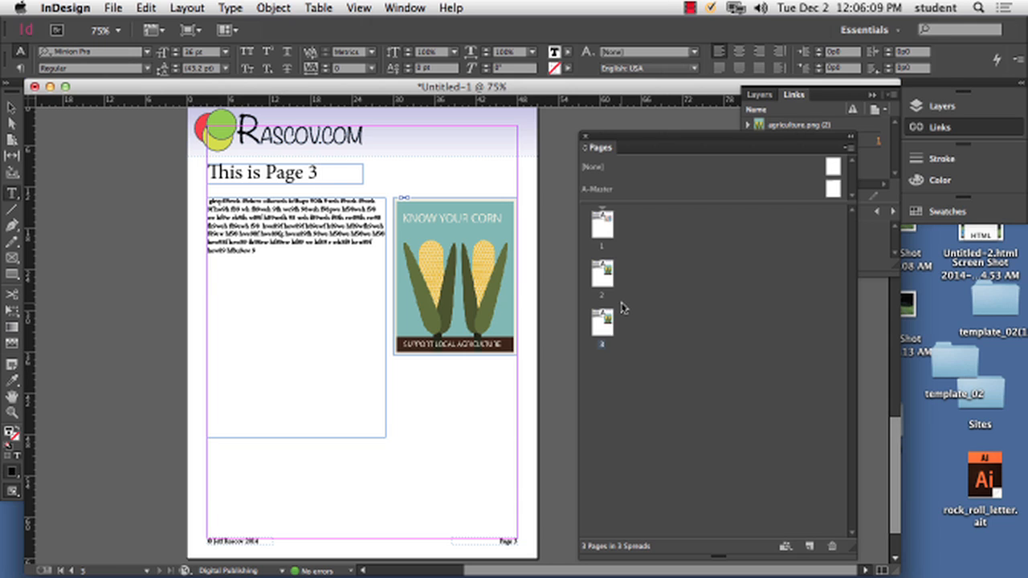
right_click(634, 219)
left_click(687, 230)
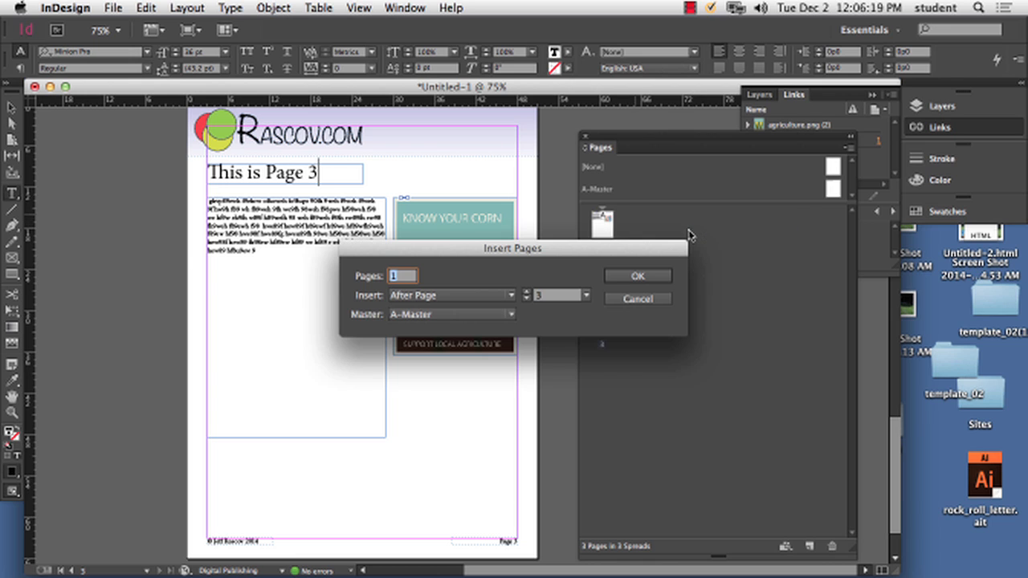
left_click(480, 295)
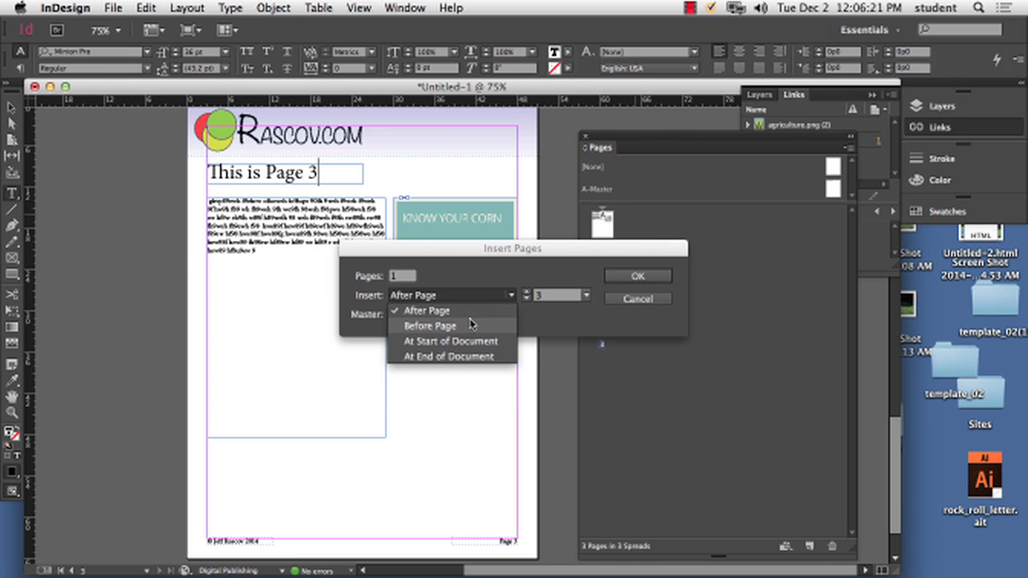
left_click(472, 324)
left_click(662, 280)
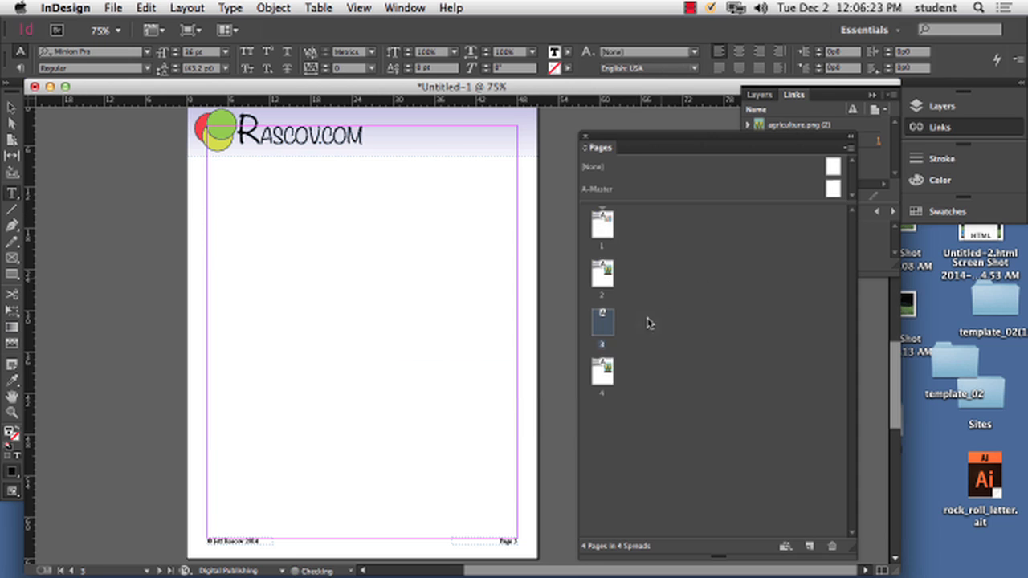
left_click_drag(606, 324, 623, 213)
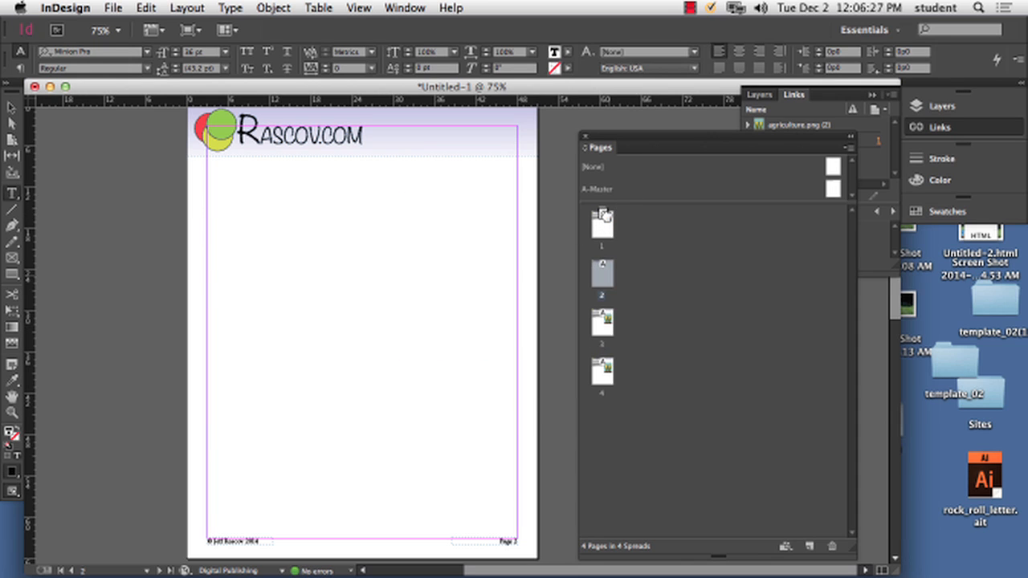
Move the blank page ahead of the title-and-text page so it becomes the document's first page, and select it
double_click(603, 218)
left_click(605, 281)
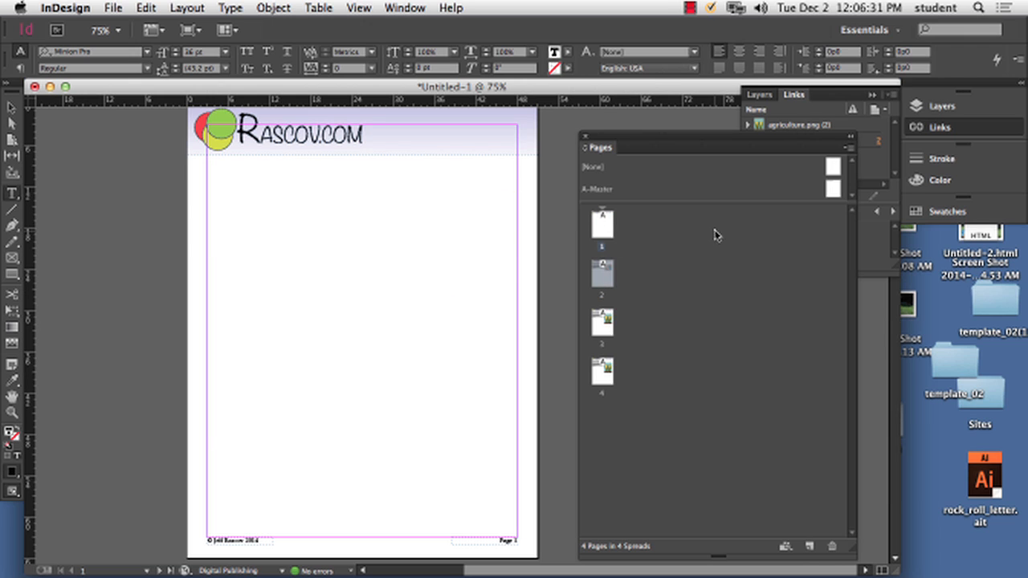
left_click(603, 224)
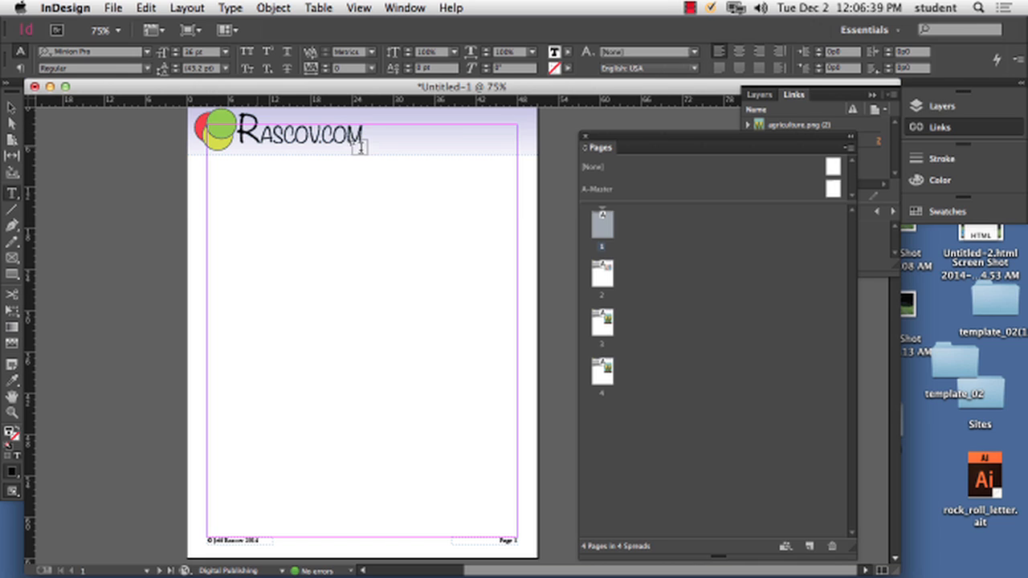
Apply the [None] master to page 1 to remove the header, copyright line and page number from it
left_click(10, 107)
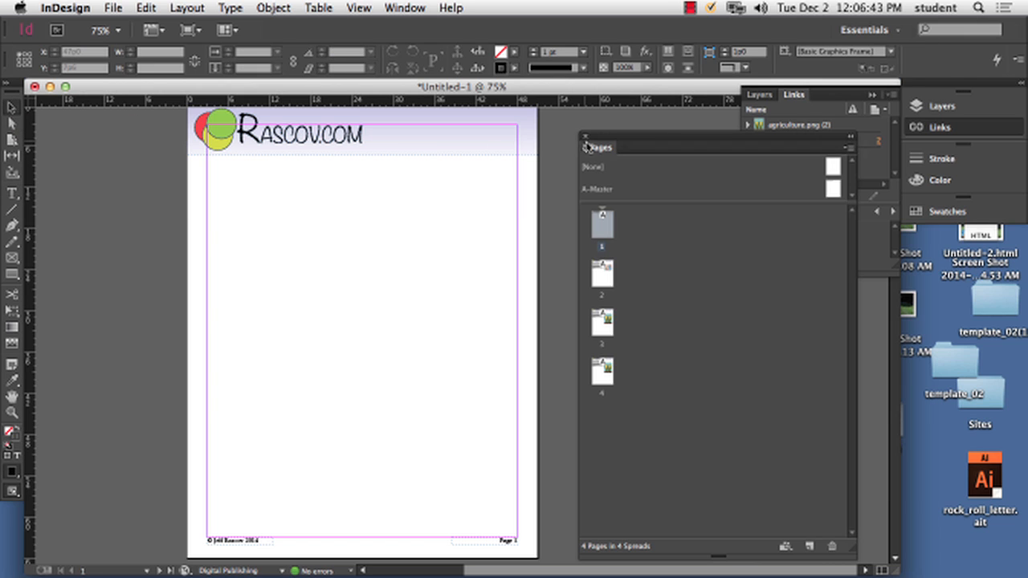
left_click_drag(701, 122, 621, 124)
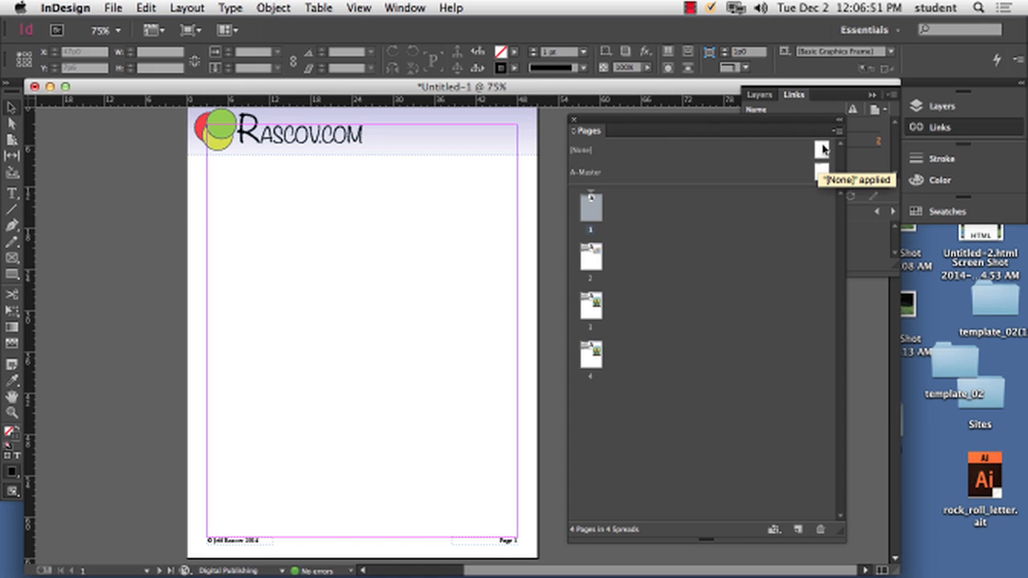
left_click_drag(823, 149, 592, 209)
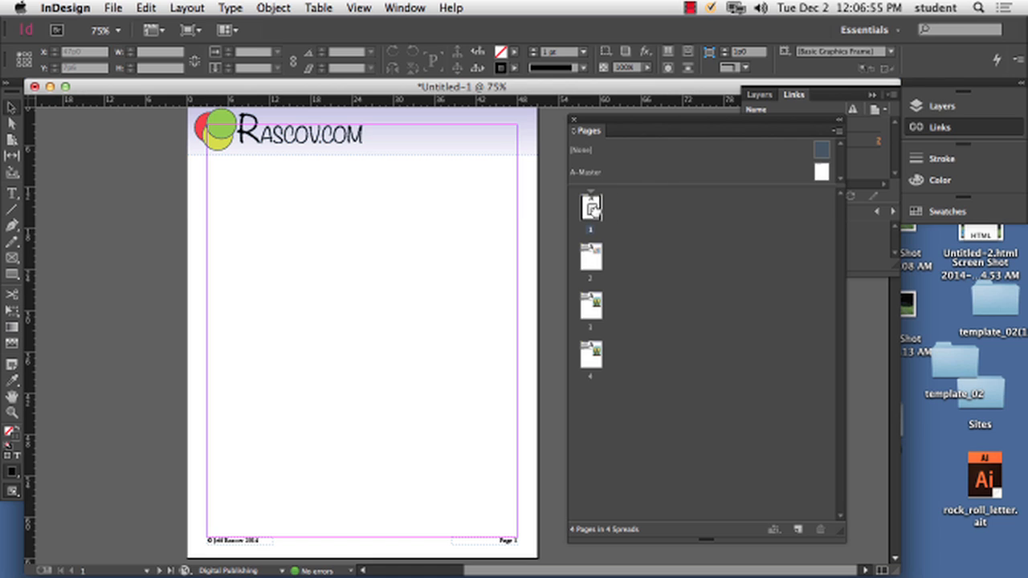
left_click_drag(592, 209, 598, 215)
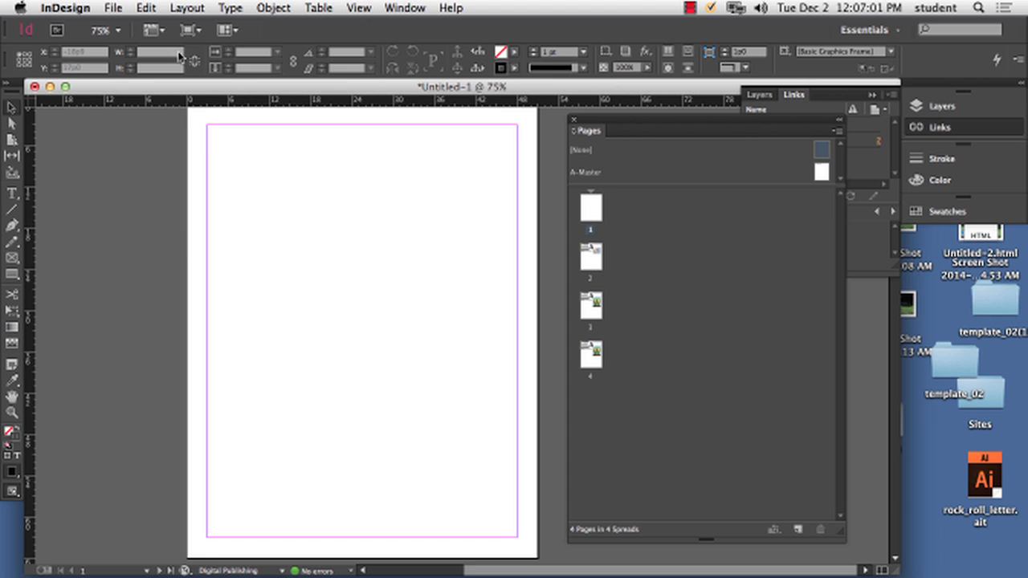
left_click(106, 8)
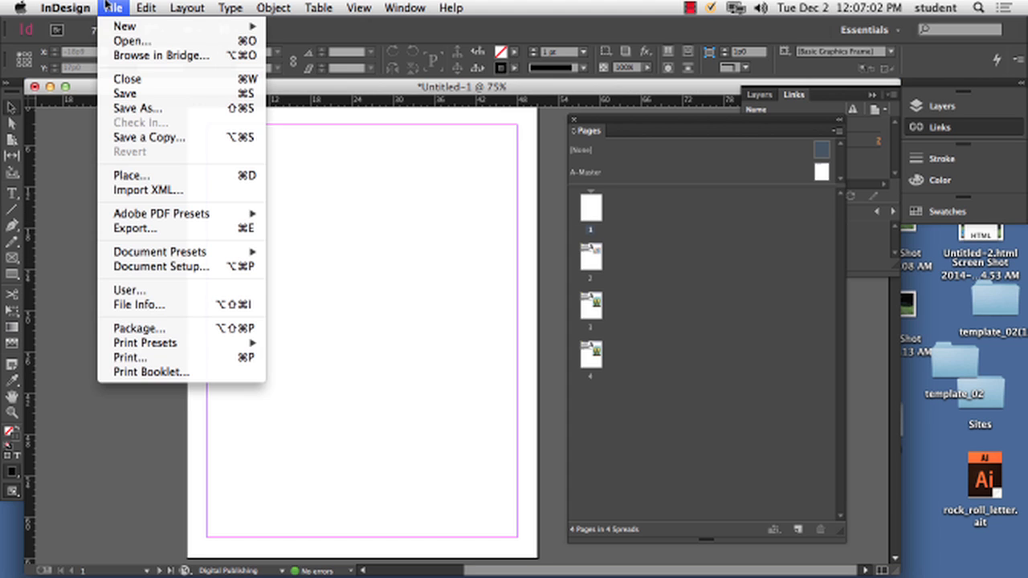
left_click(129, 176)
left_click(504, 100)
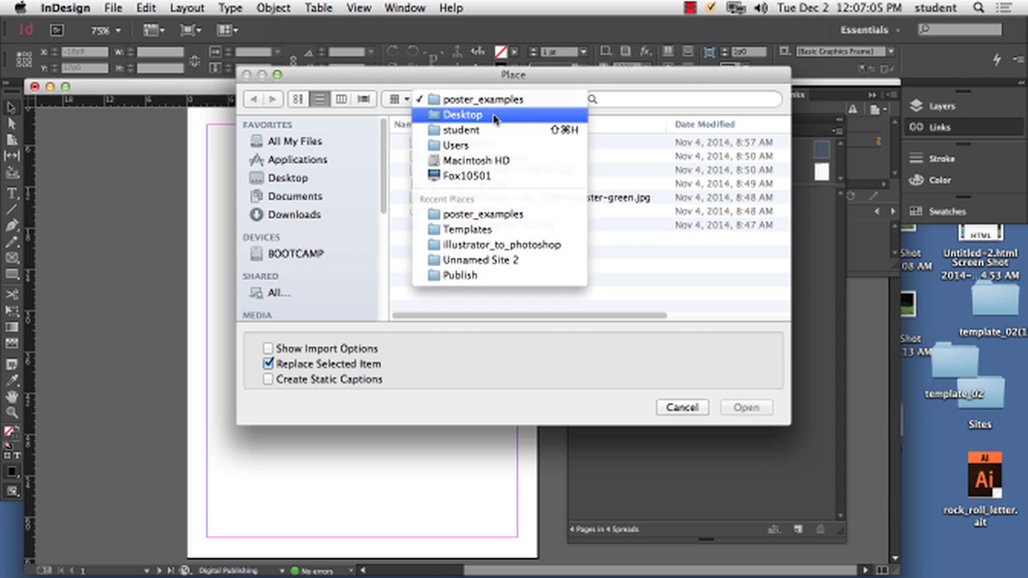
left_click(482, 110)
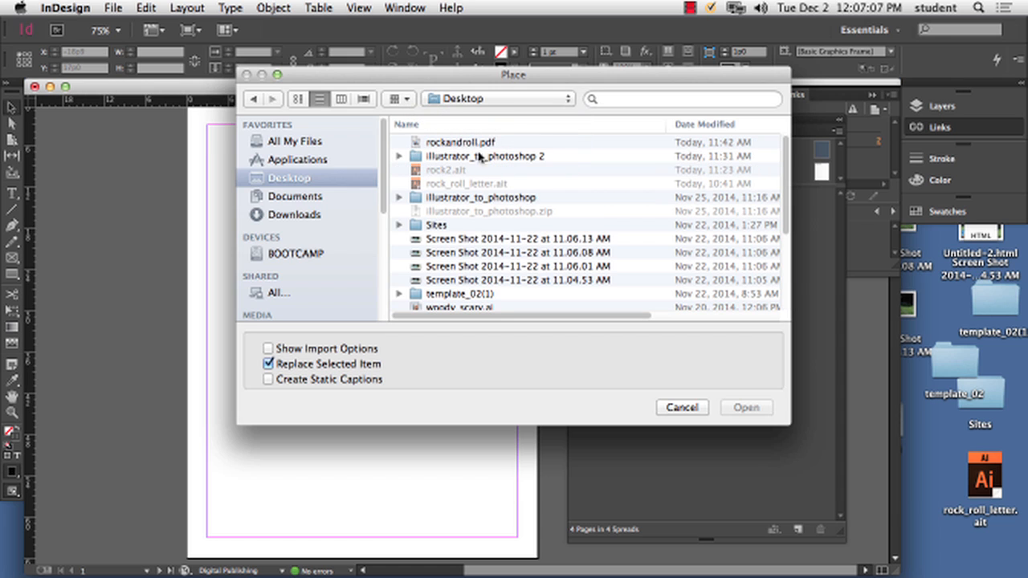
left_click(682, 408)
Switch to Illustrator and shrink the logo document's artboard tightly around the logo, about 4.39 in wide and 1.3 in high
left_click(568, 554)
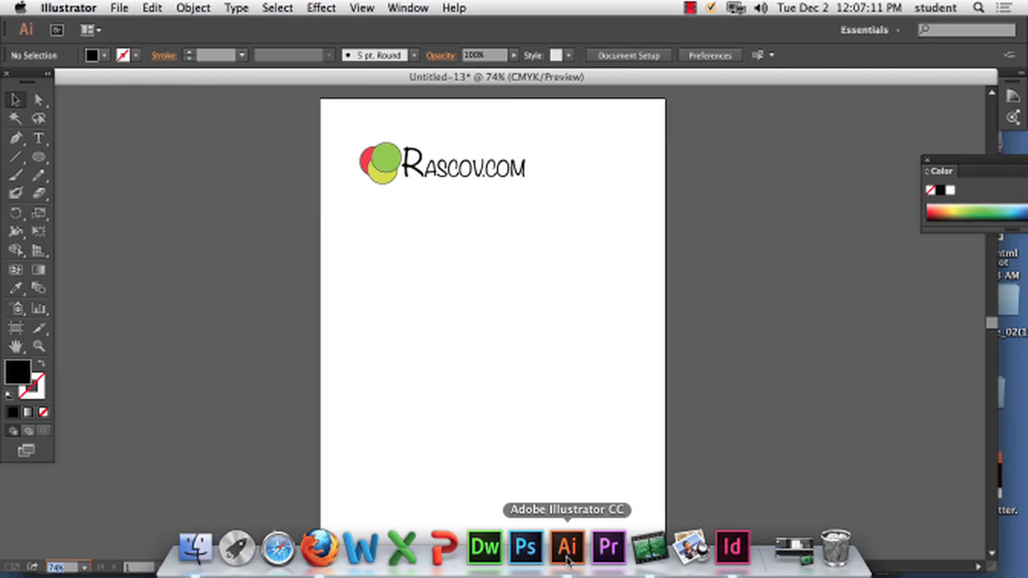
left_click(15, 328)
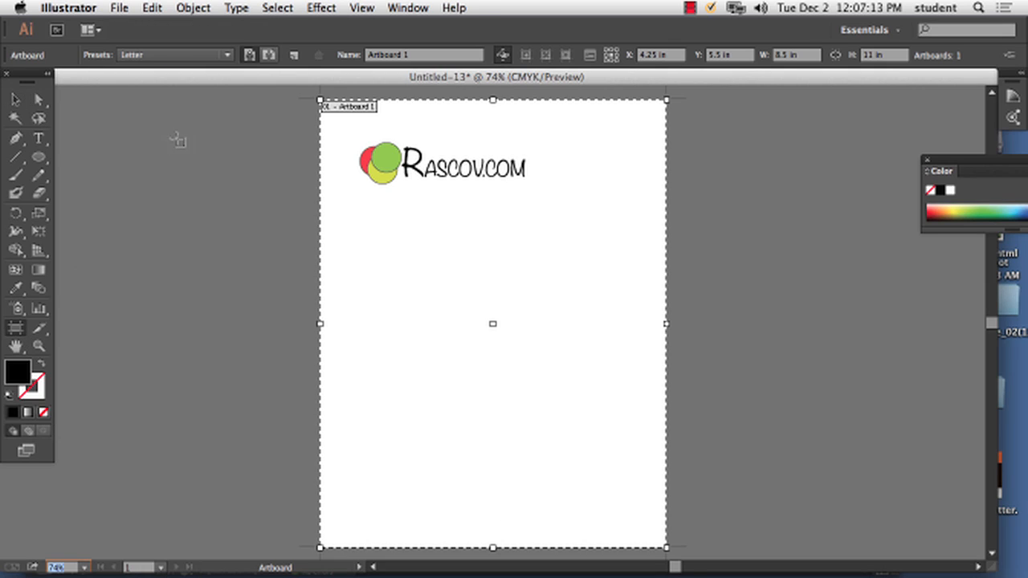
left_click_drag(321, 99, 353, 138)
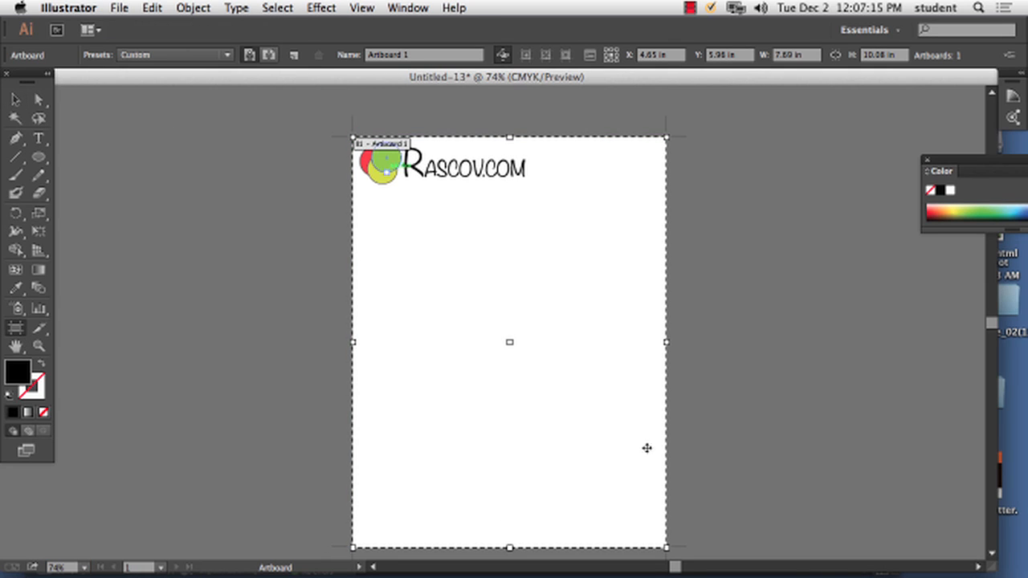
left_click_drag(664, 547, 532, 190)
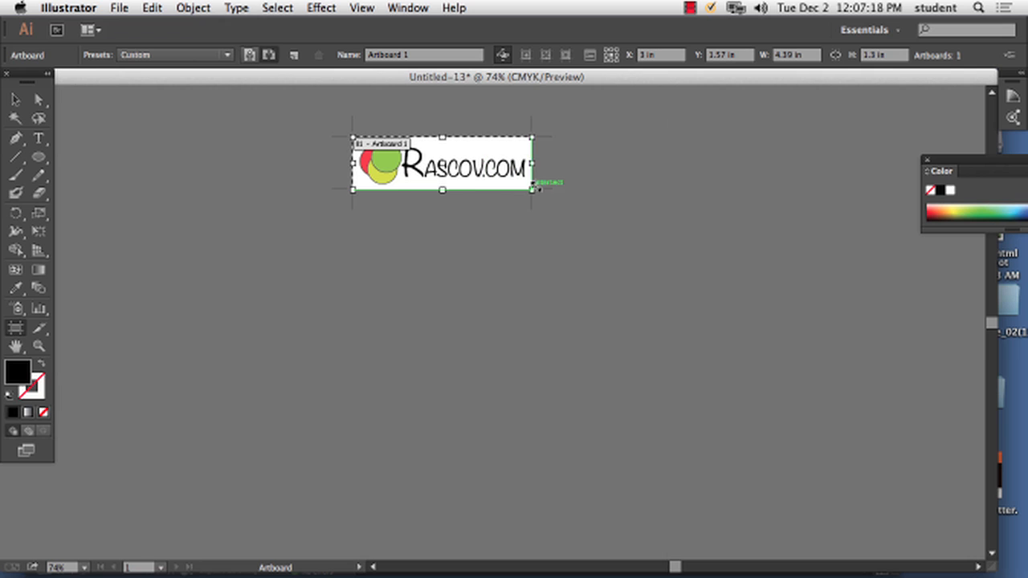
Save the cropped logo as jeff_logo.ai on the Desktop in Adobe Illustrator format with the default Illustrator CC (17.0) options
left_click(122, 7)
left_click(144, 136)
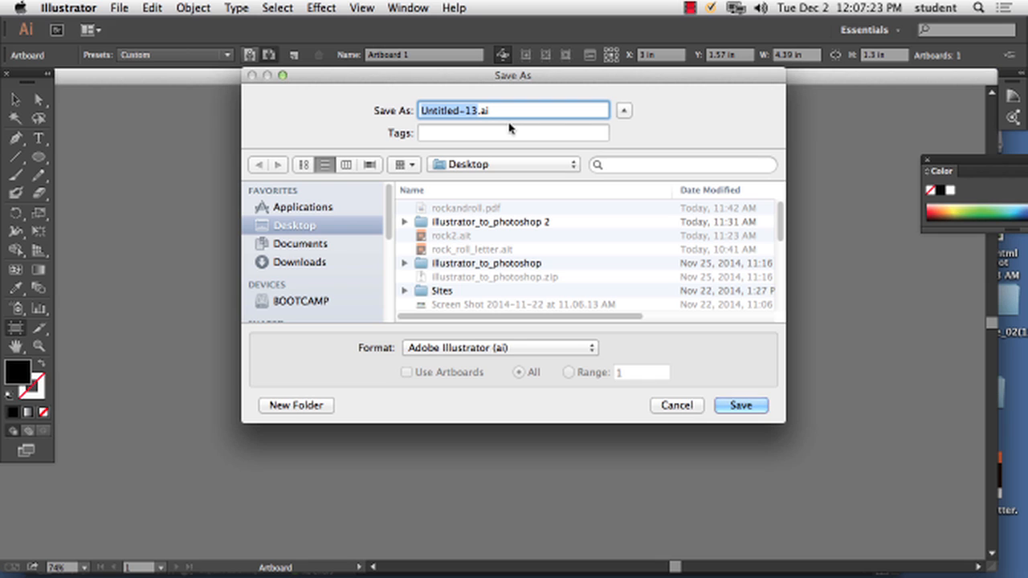
type("jeff_log")
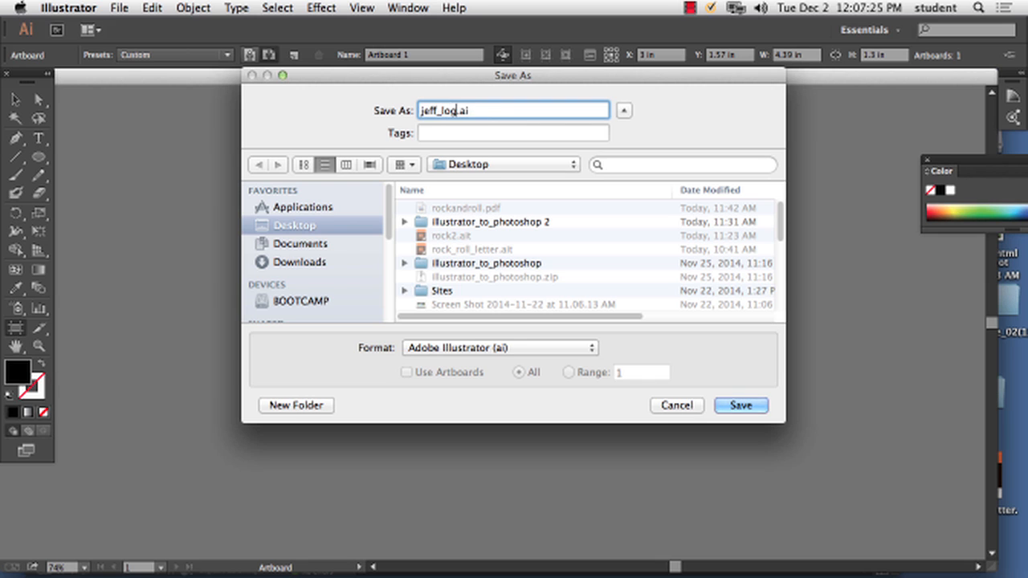
type("o")
left_click(734, 408)
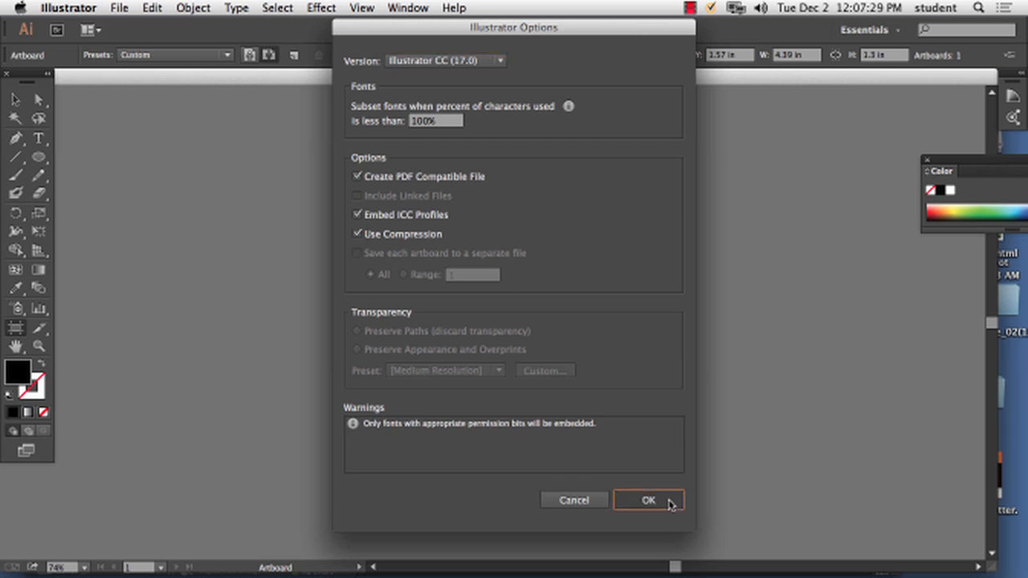
left_click(668, 502)
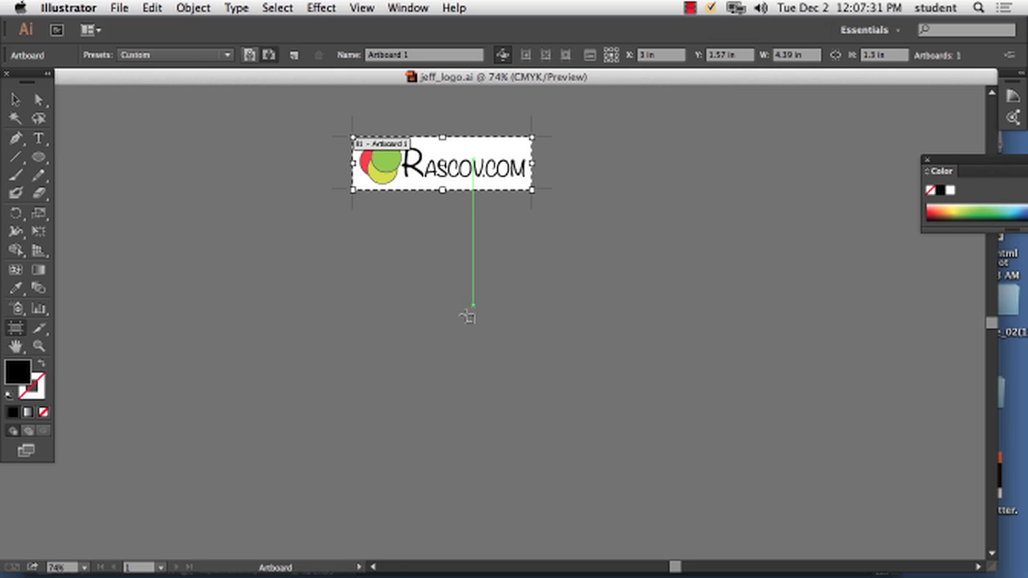
left_click(16, 100)
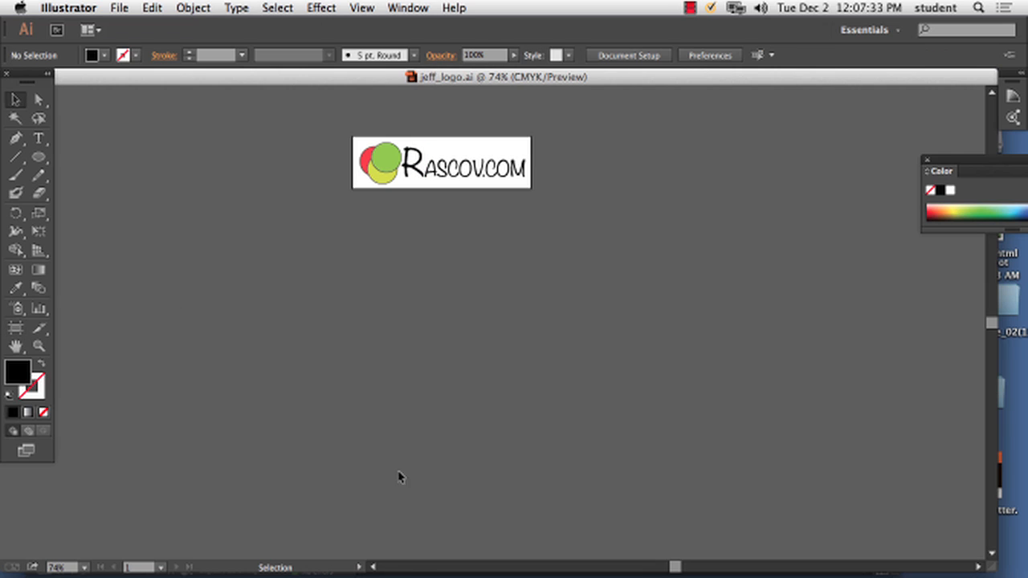
Switch to InDesign and place jeff_logo.ai from the Desktop in the upper half of page 1, about 36p9 wide
mouse_move(361, 569)
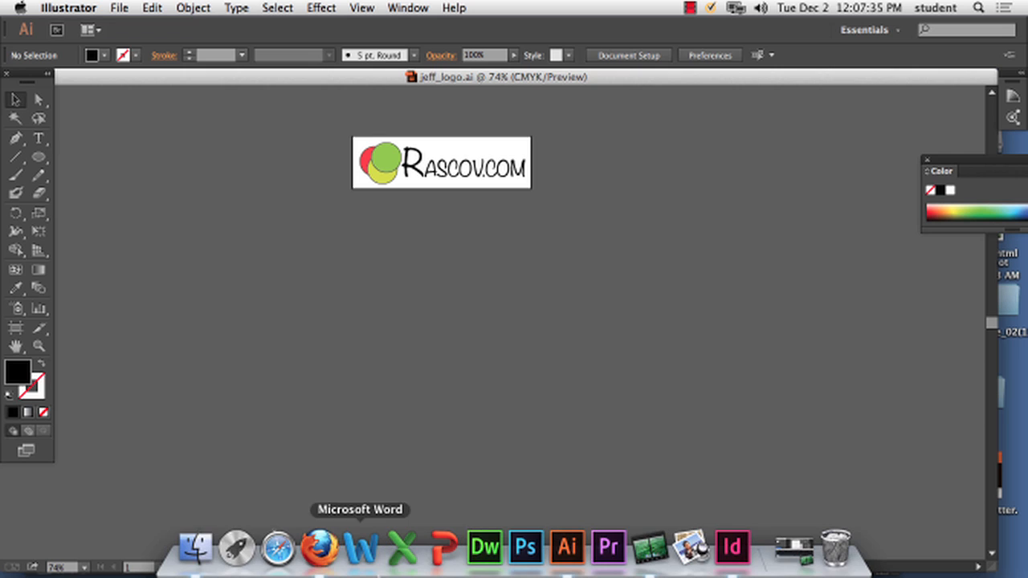
left_click(732, 548)
left_click(118, 8)
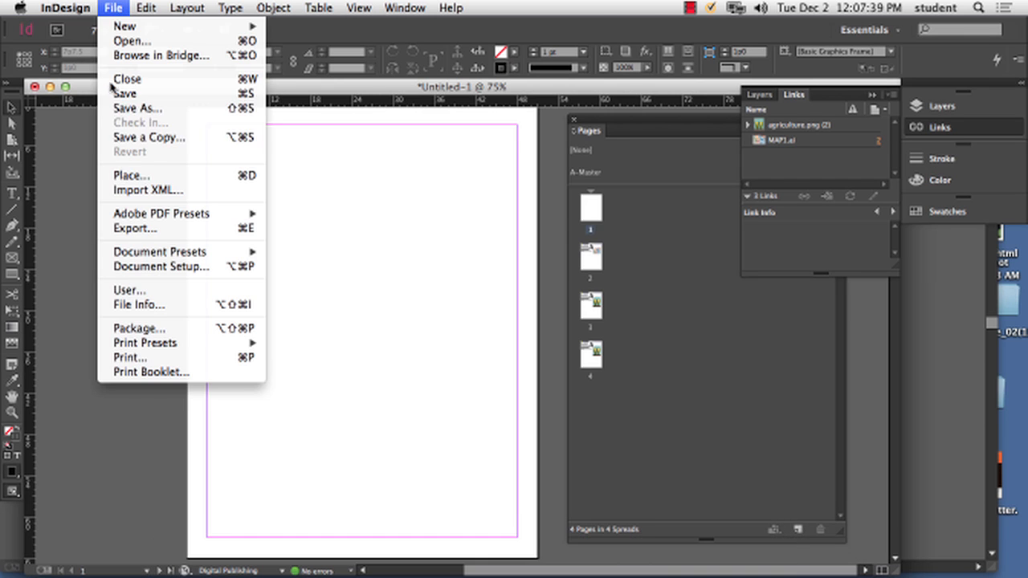
left_click(135, 178)
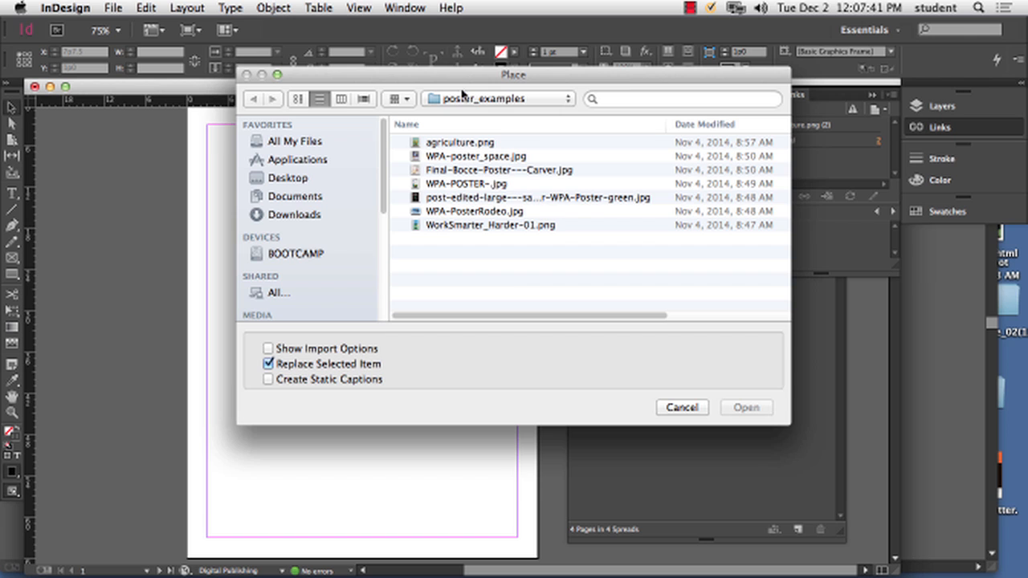
left_click(460, 98)
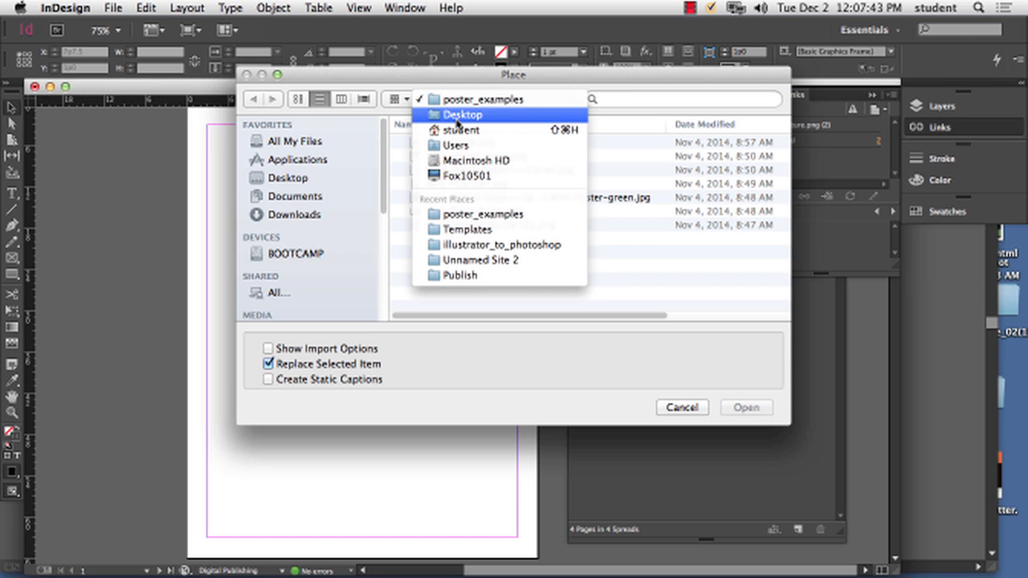
left_click(456, 122)
left_click(469, 145)
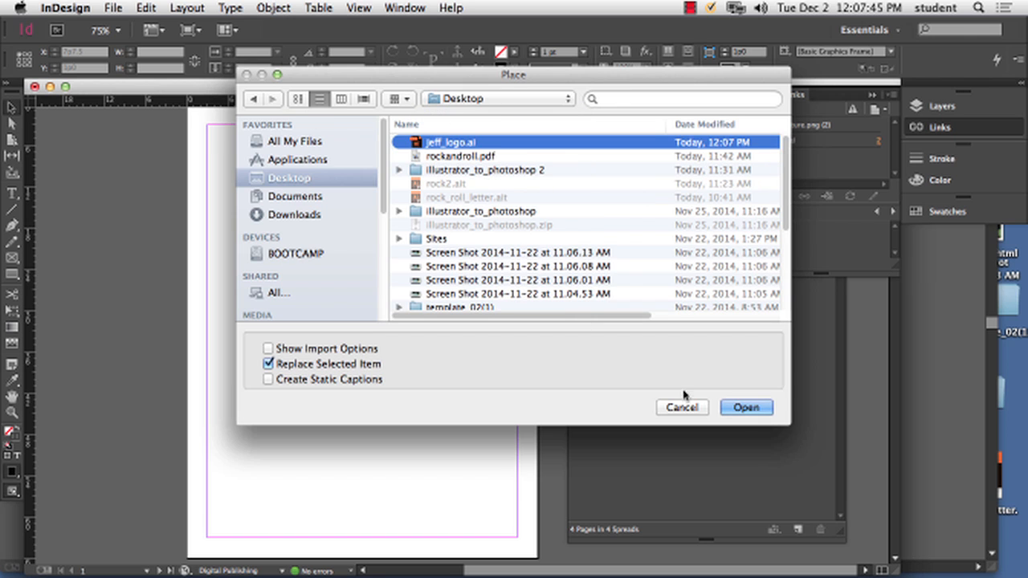
left_click(744, 408)
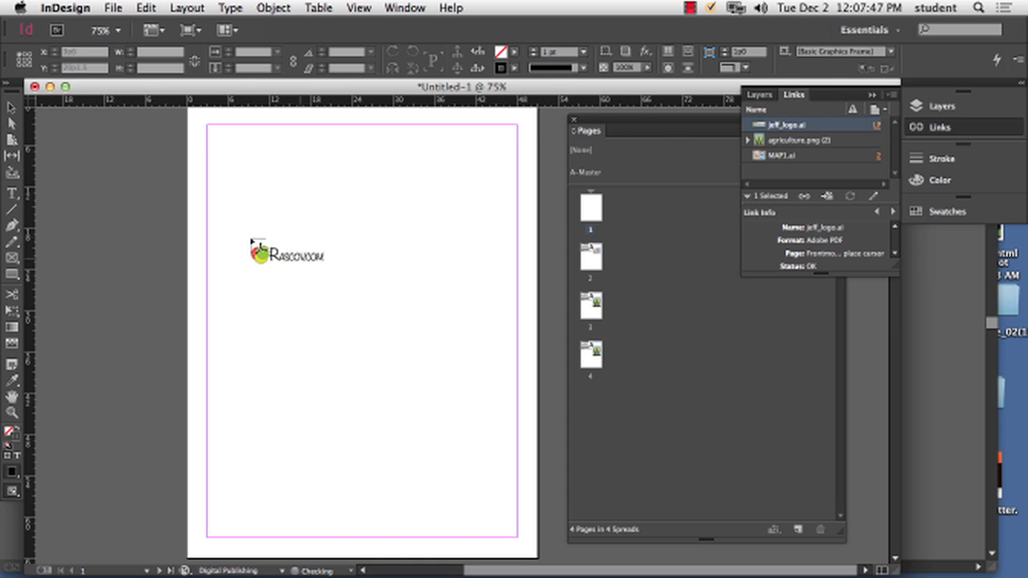
left_click_drag(234, 203, 487, 396)
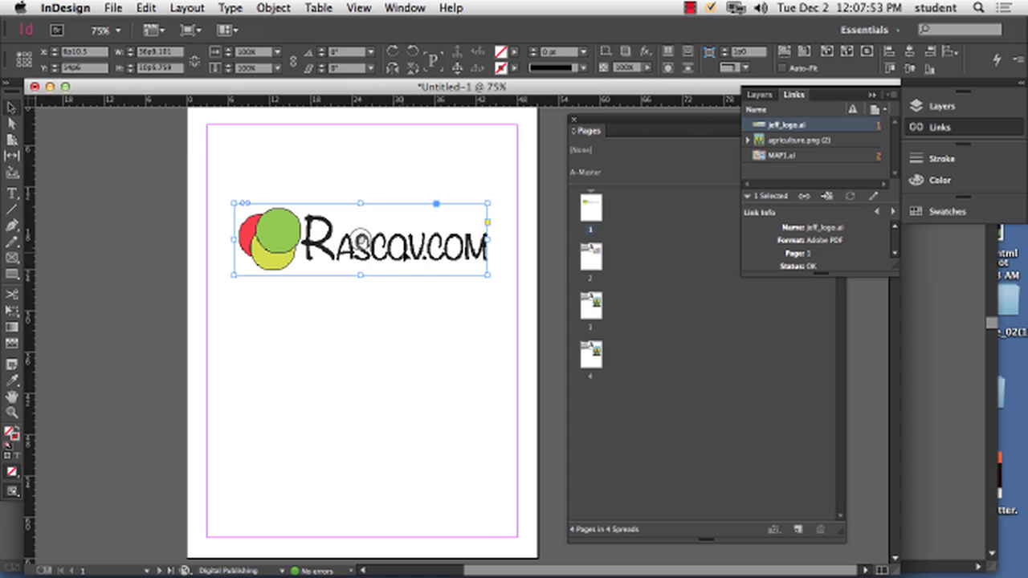
Set the placed logo's display performance to high quality and deselect it
right_click(406, 247)
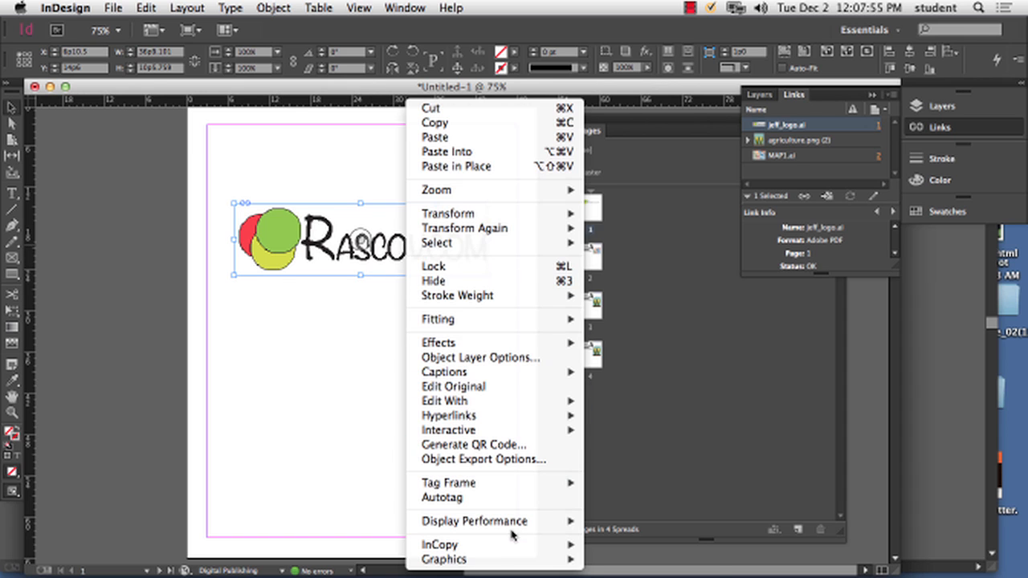
mouse_move(528, 530)
left_click(612, 536)
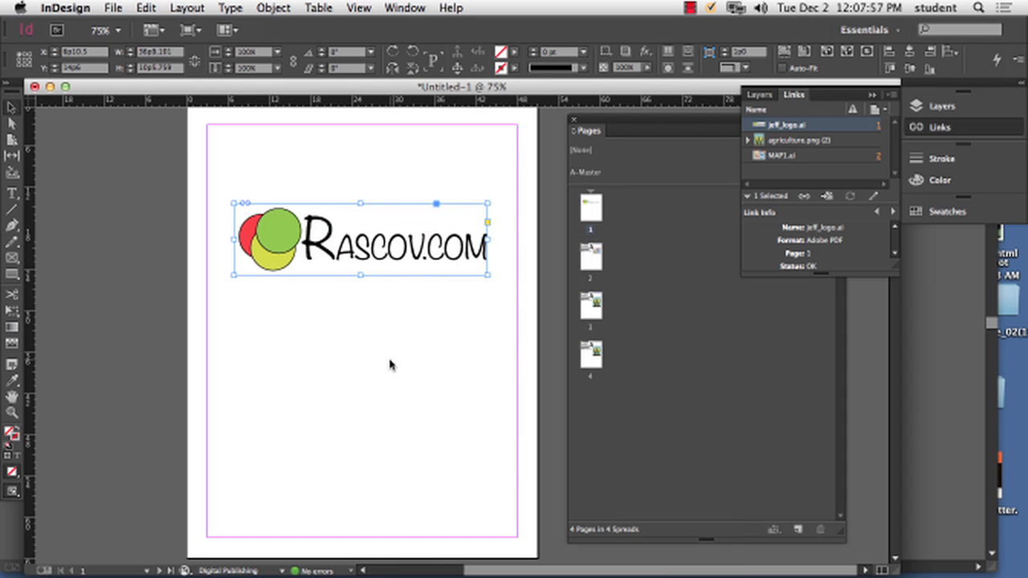
left_click(292, 338)
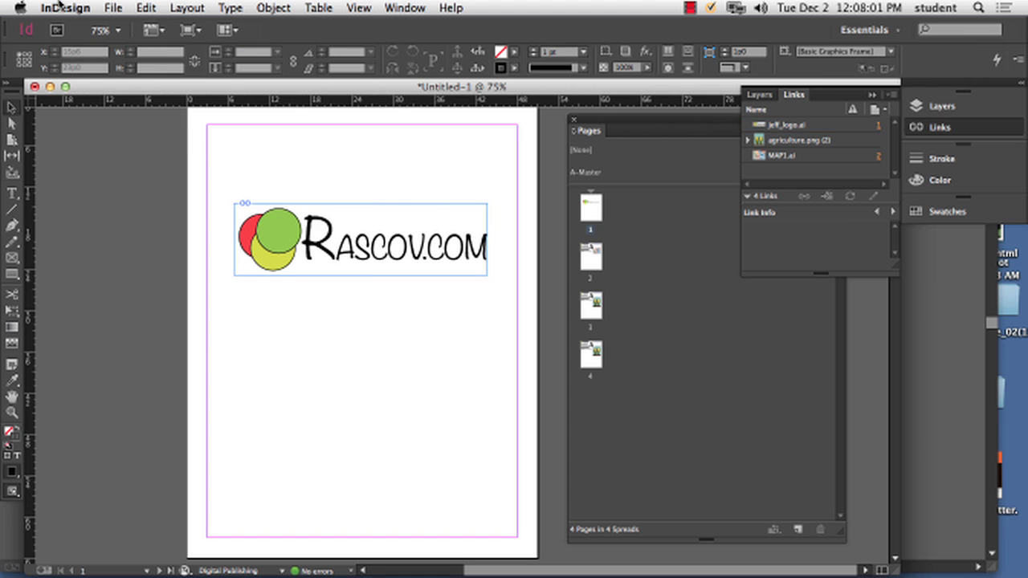
Place WorkSmarter_Harder-01.png from the Desktop's poster_examples folder as a small image below the logo on page 1
left_click(114, 7)
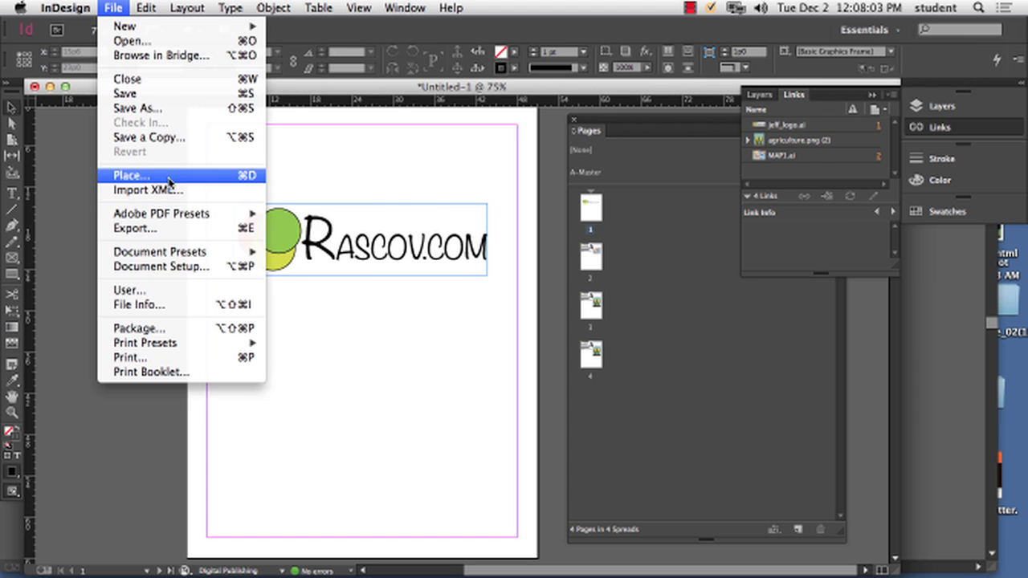
left_click(161, 172)
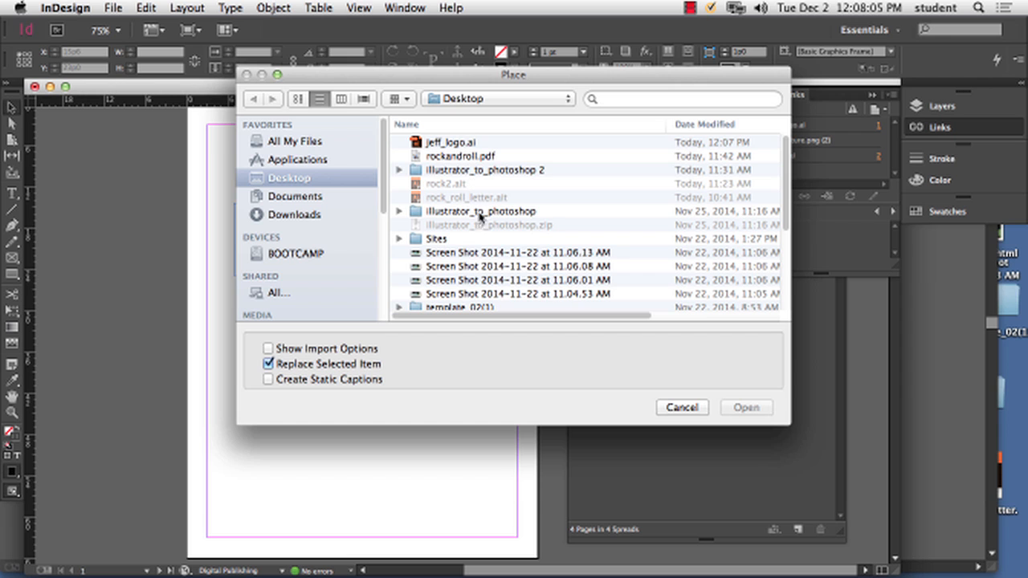
scroll(546, 295, "down", 3)
scroll(499, 252, "down", 2)
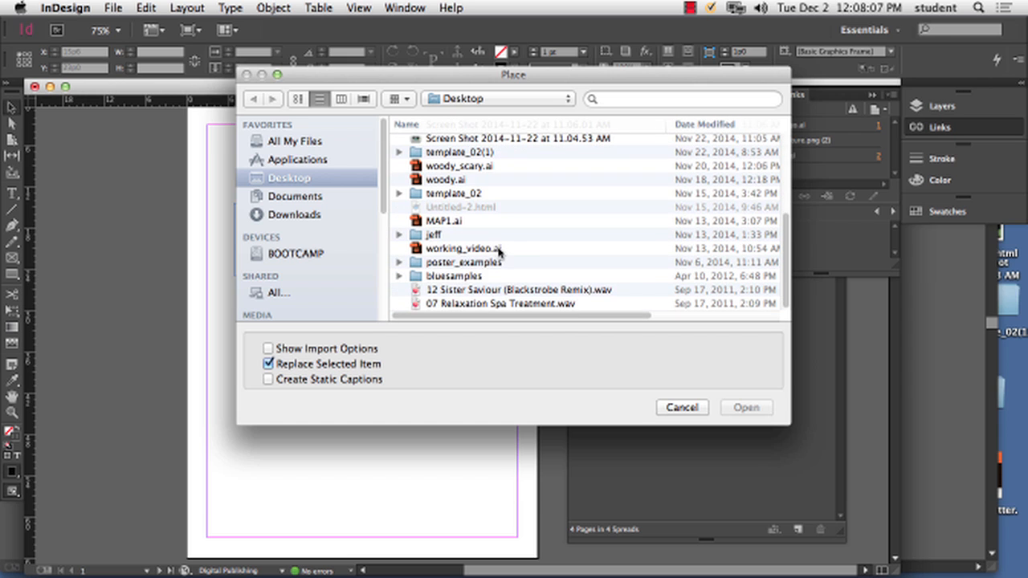
double_click(484, 263)
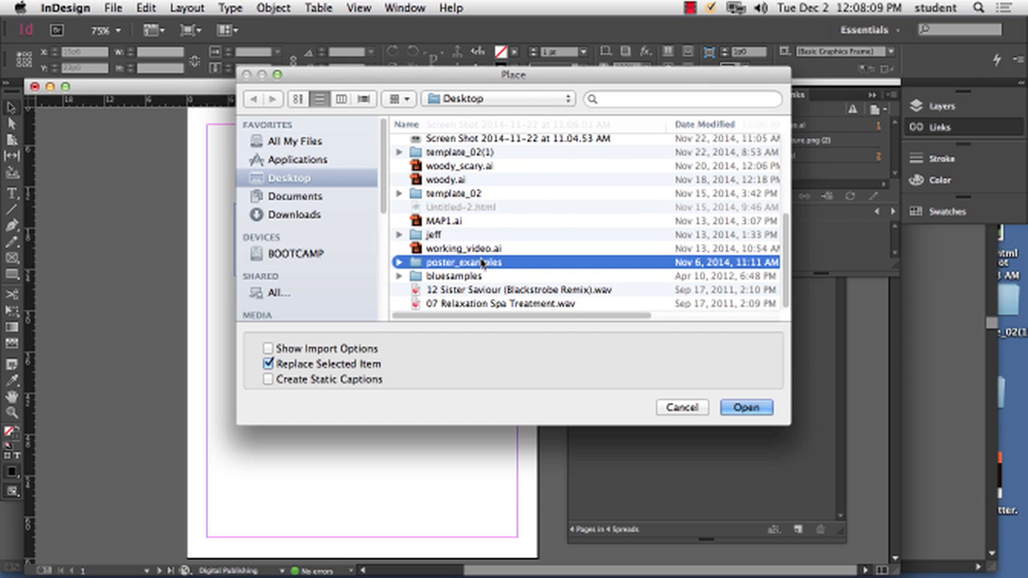
left_click(479, 225)
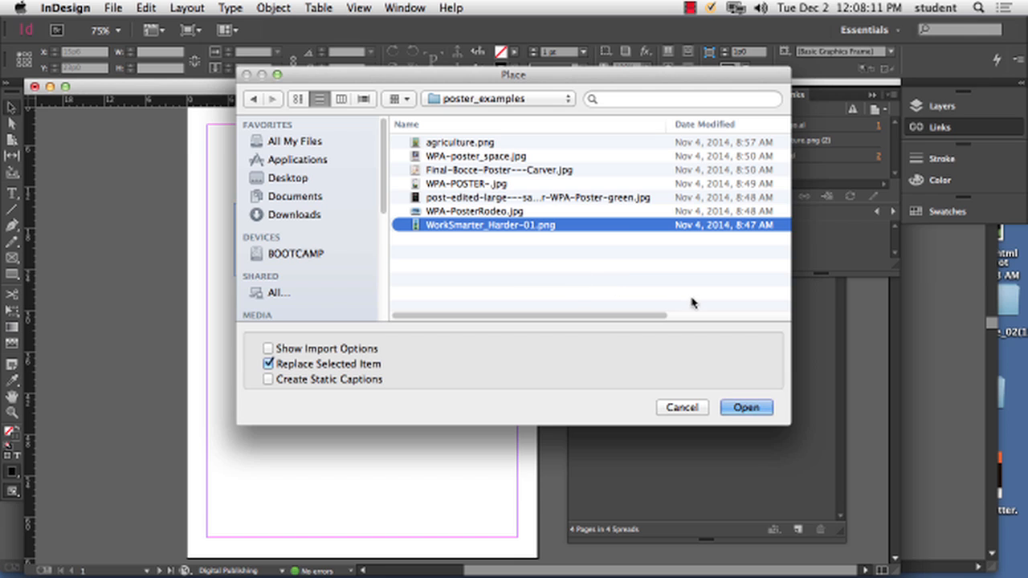
left_click(747, 408)
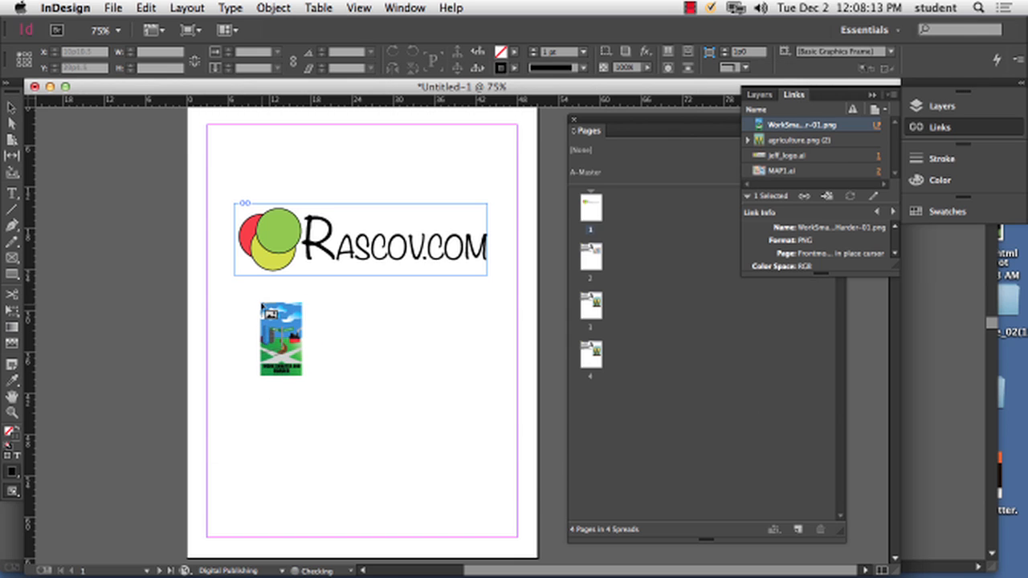
left_click_drag(262, 287, 361, 406)
left_click(113, 8)
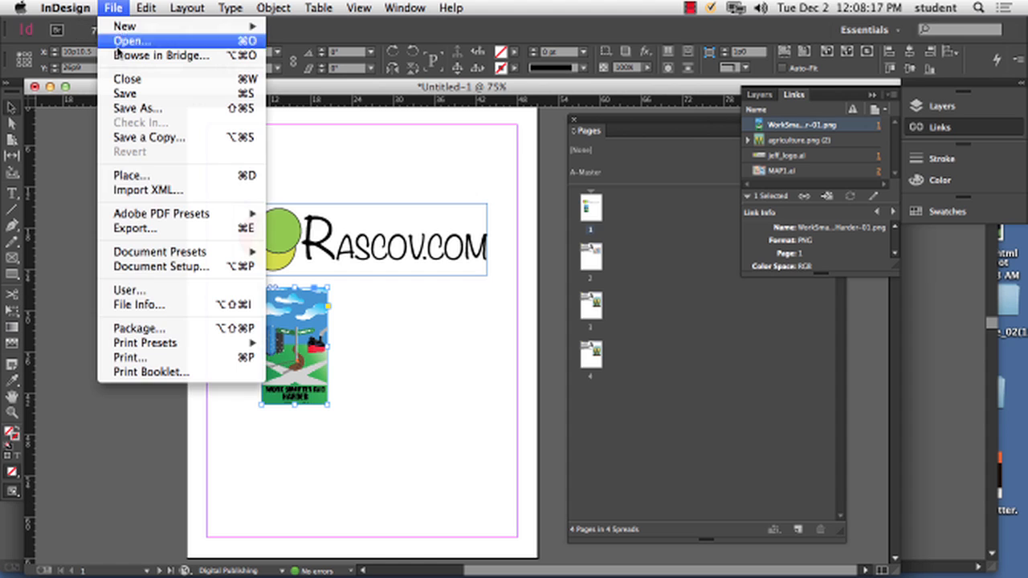
left_click(156, 176)
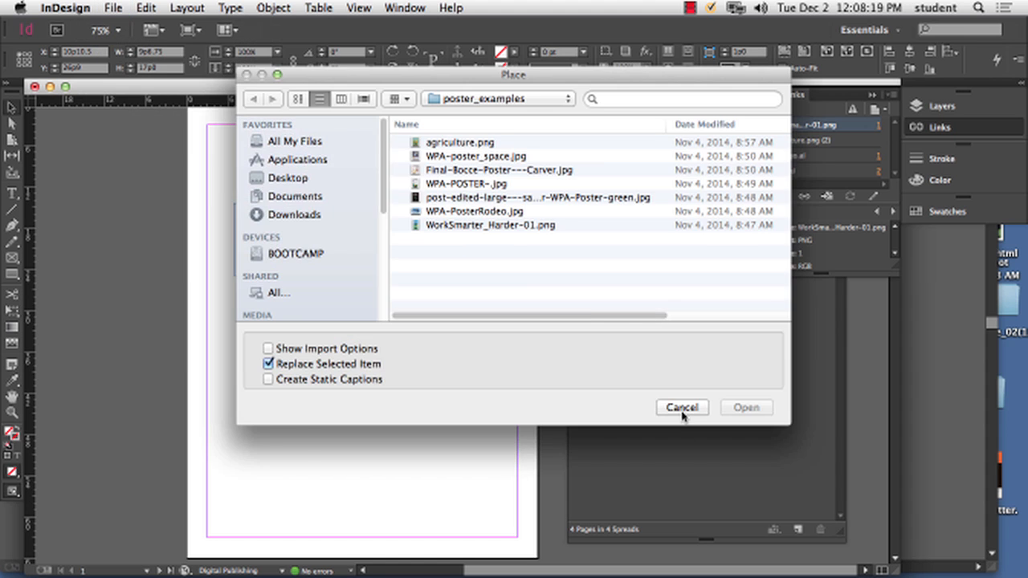
left_click(676, 402)
Place WPA-POSTER-.jpg beside the first poster, about 11p0 by 17p0, and shift both posters right to centre them beneath the logo
left_click(381, 319)
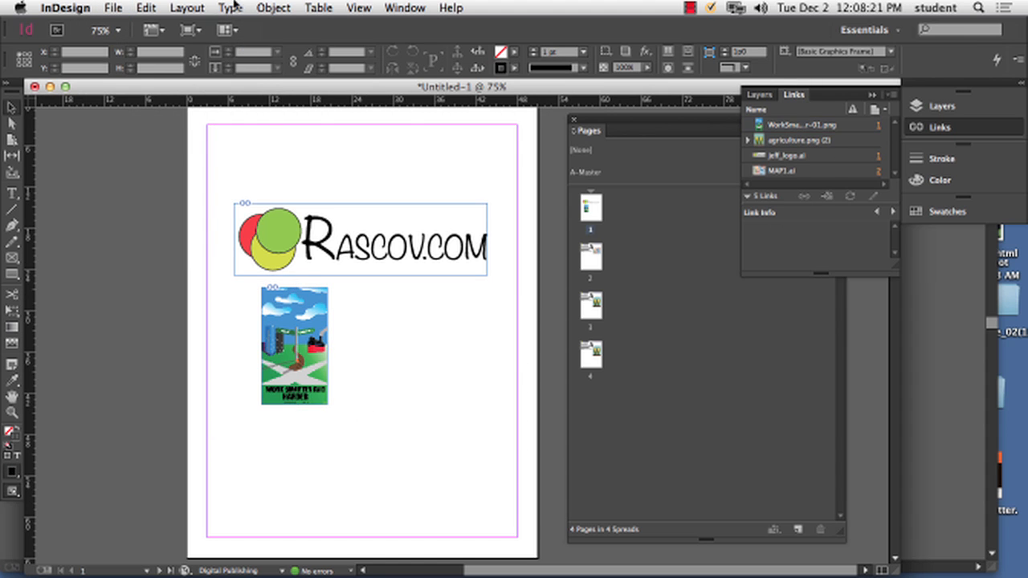
left_click(118, 7)
left_click(147, 174)
left_click(473, 185)
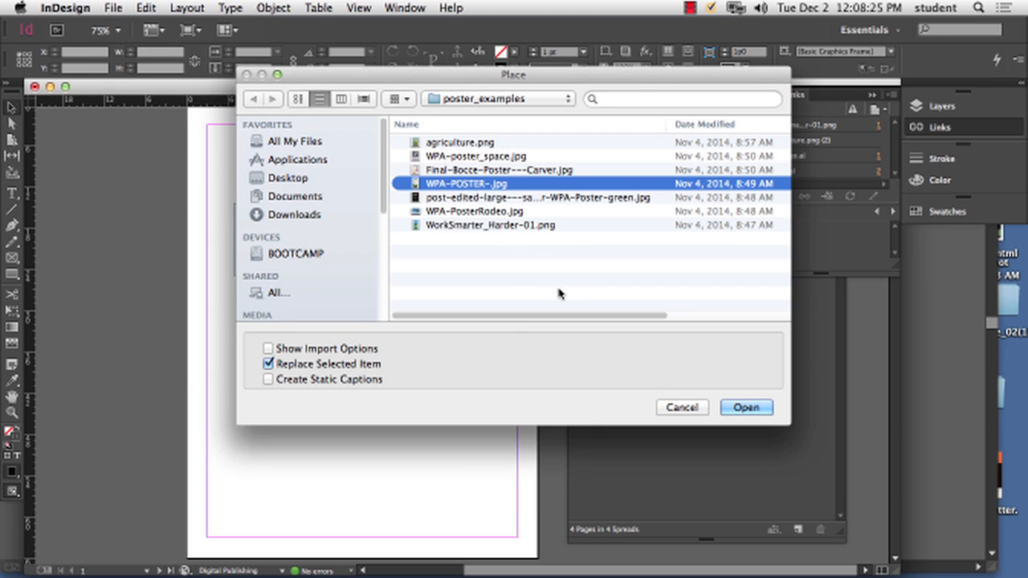
left_click(755, 410)
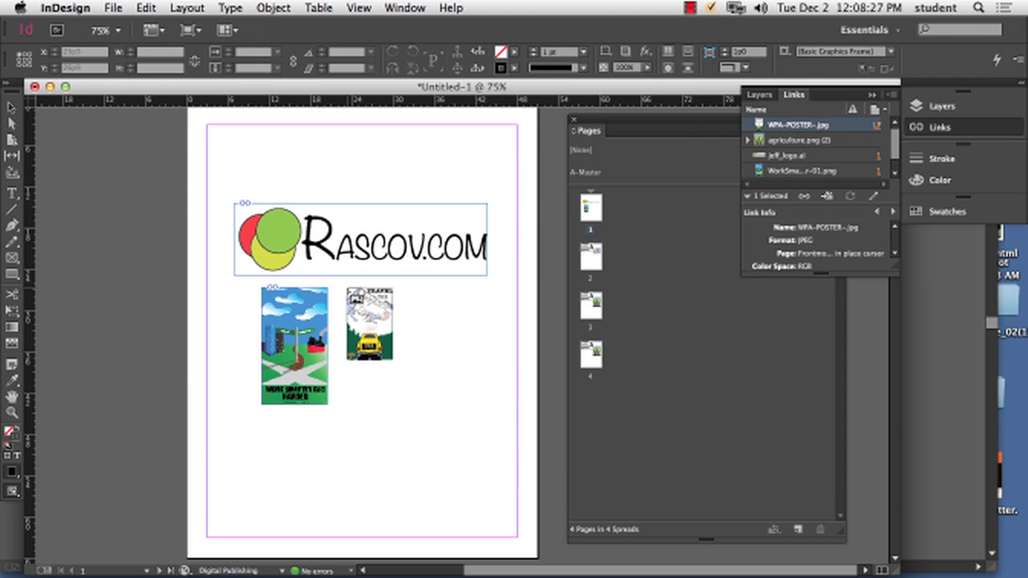
left_click_drag(345, 286, 452, 409)
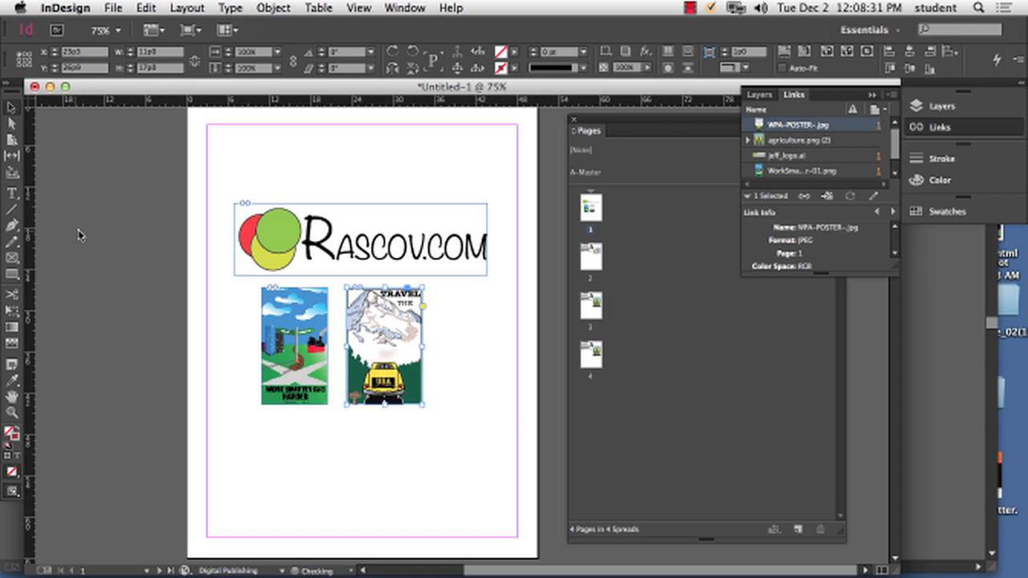
left_click_drag(229, 320, 413, 378)
left_click(106, 400)
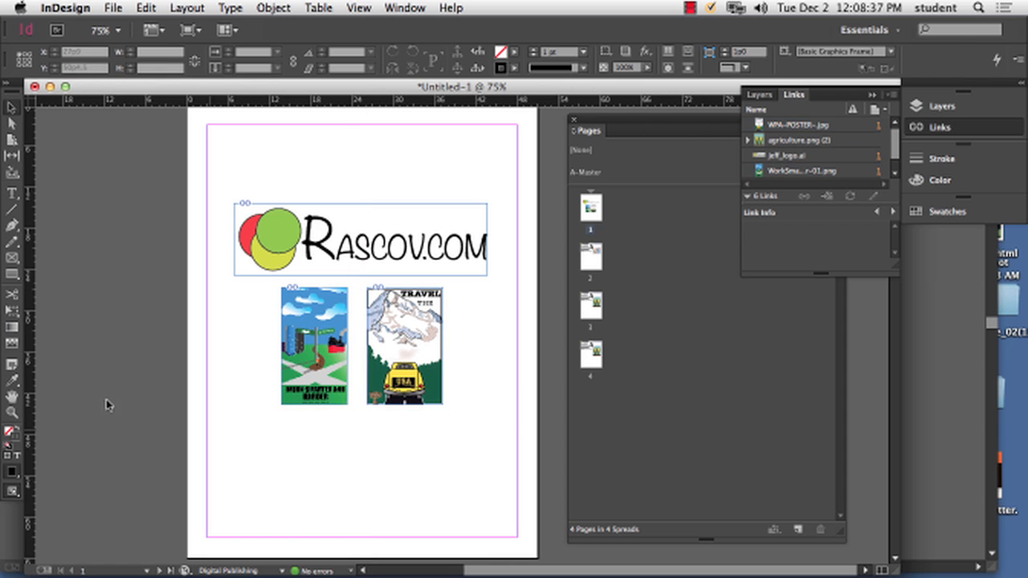
Add a text frame about 26p0 wide and 4p0 high below the posters, reading "These are Sample from Illuystrator class"
left_click(12, 193)
left_click_drag(256, 437, 437, 461)
type("Th")
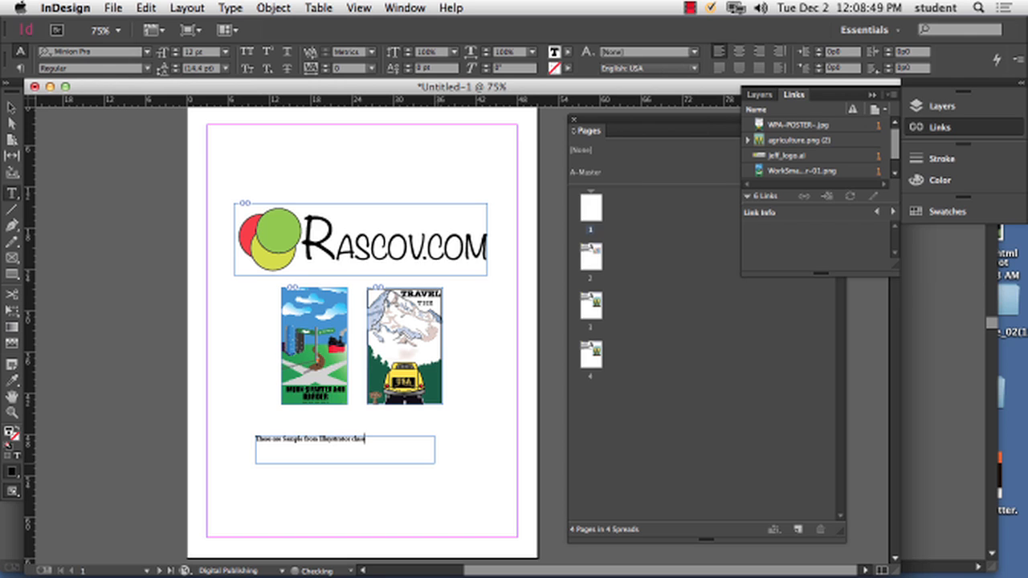
left_click(11, 109)
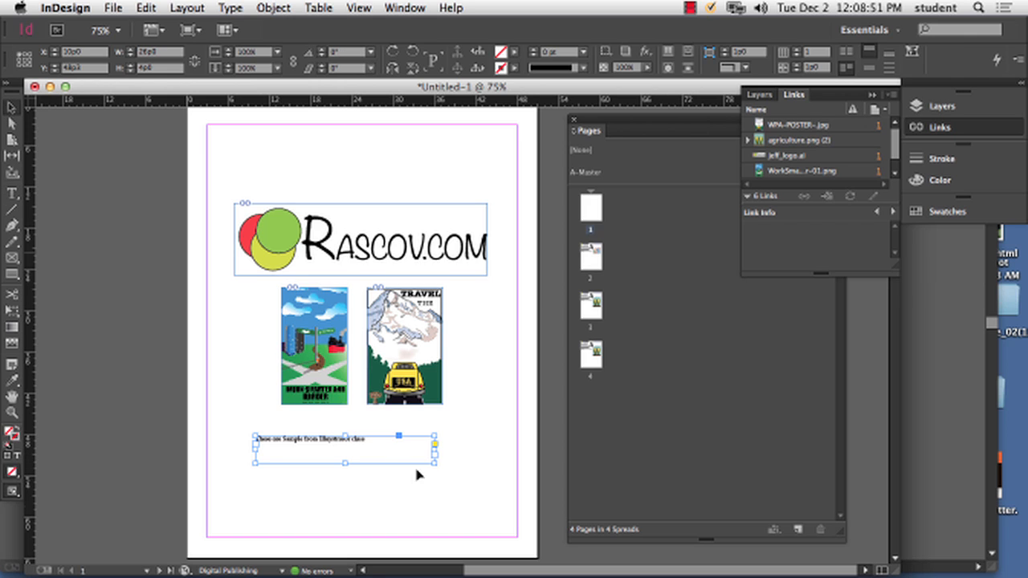
Set the caption text to 18 pt and move its frame slightly right and up beneath the posters
double_click(372, 452)
left_click_drag(372, 448, 193, 448)
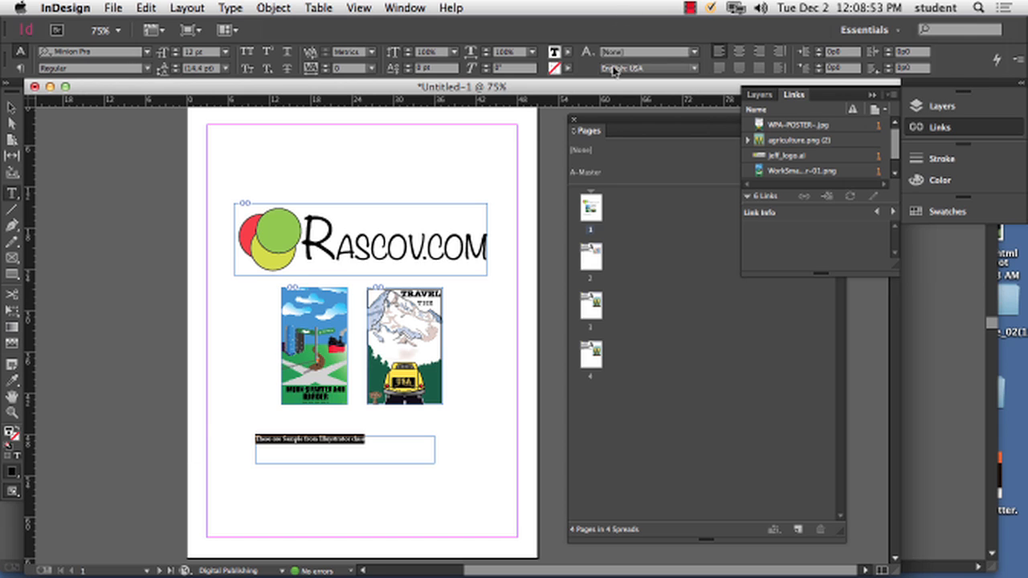
left_click(226, 52)
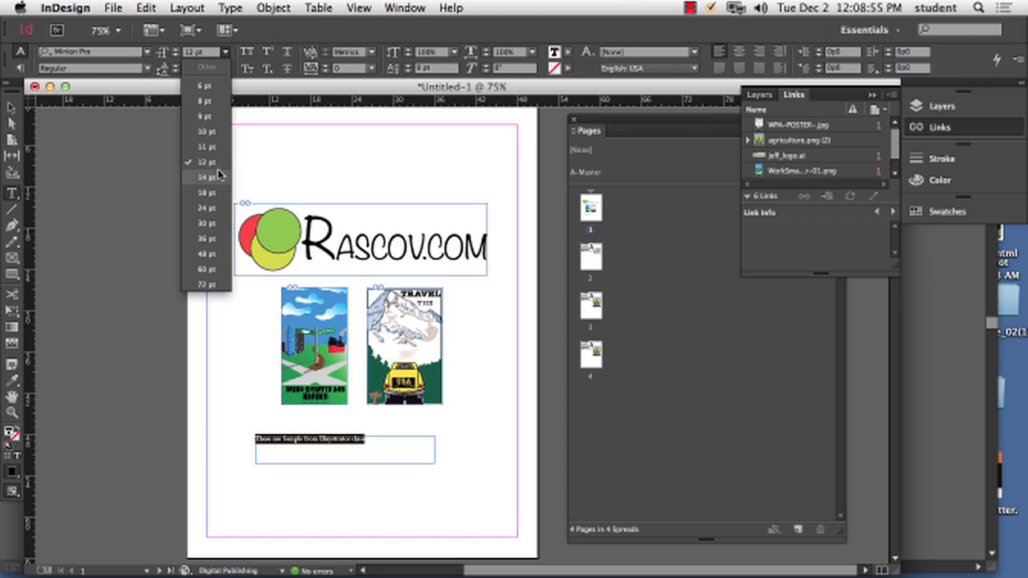
left_click(218, 192)
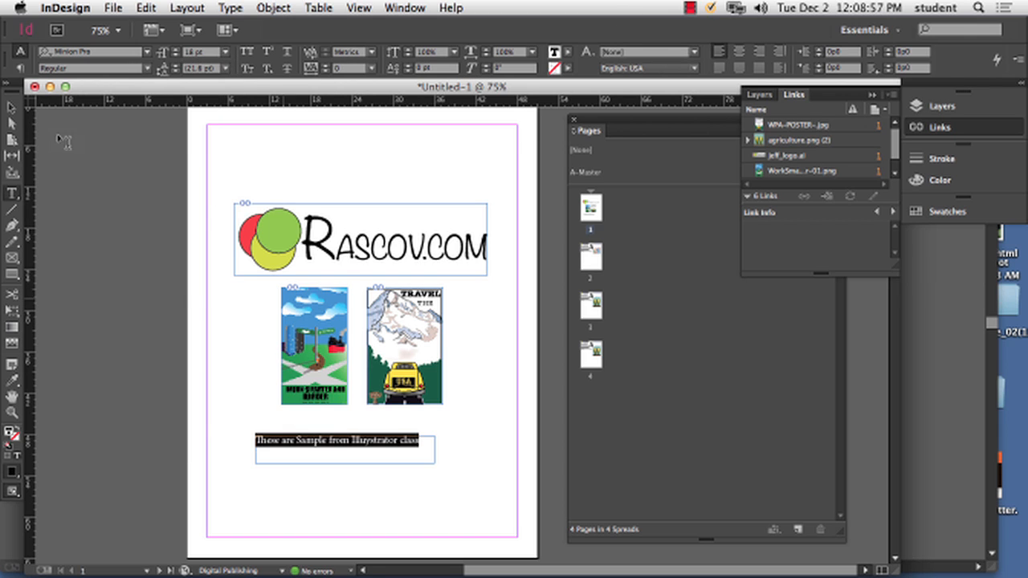
left_click(8, 108)
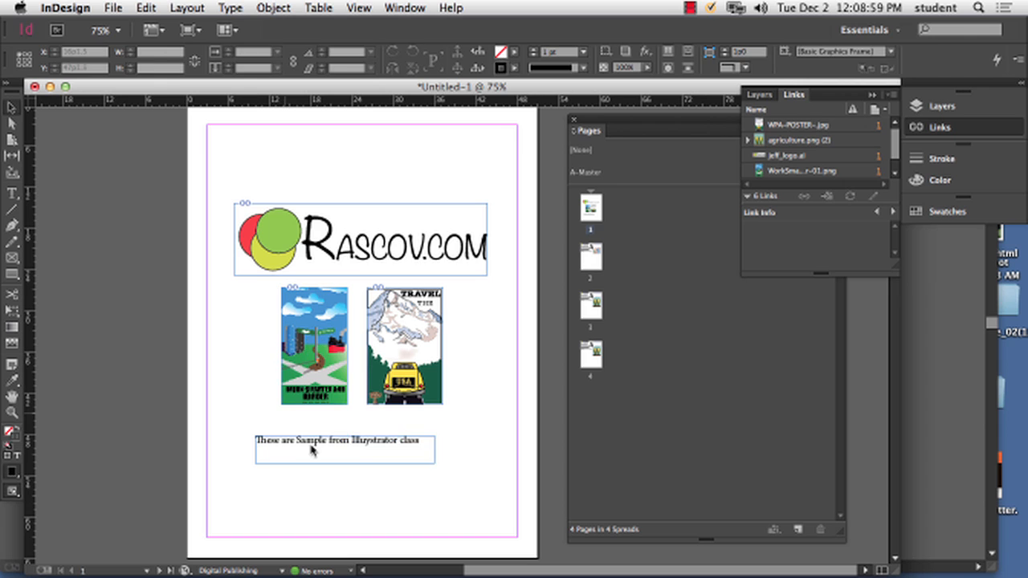
left_click_drag(319, 442, 346, 441)
left_click(335, 481)
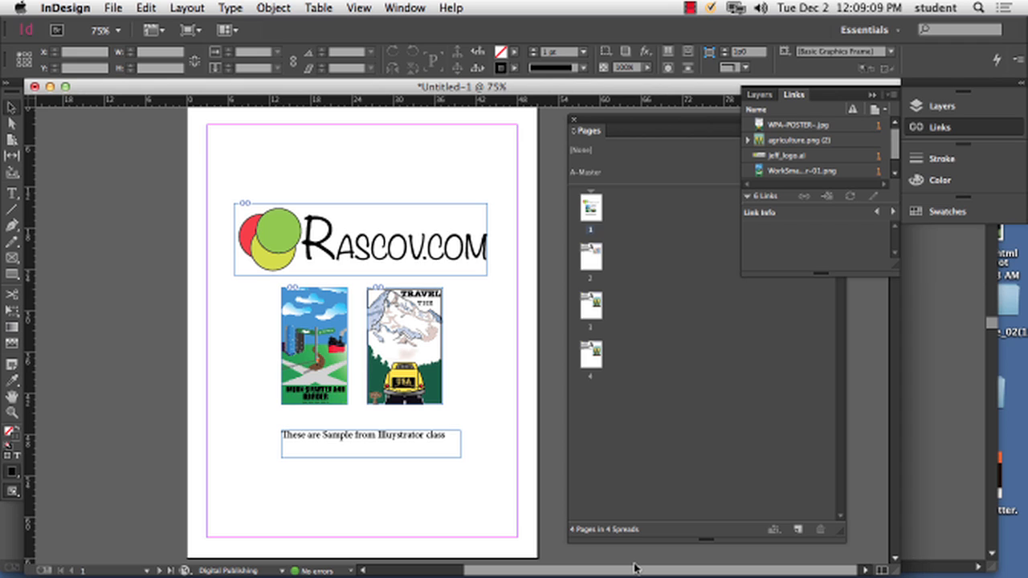
Examine pages 1 to 4 in turn, comparing the cover page with the content pages that use A-Master
left_click(698, 225)
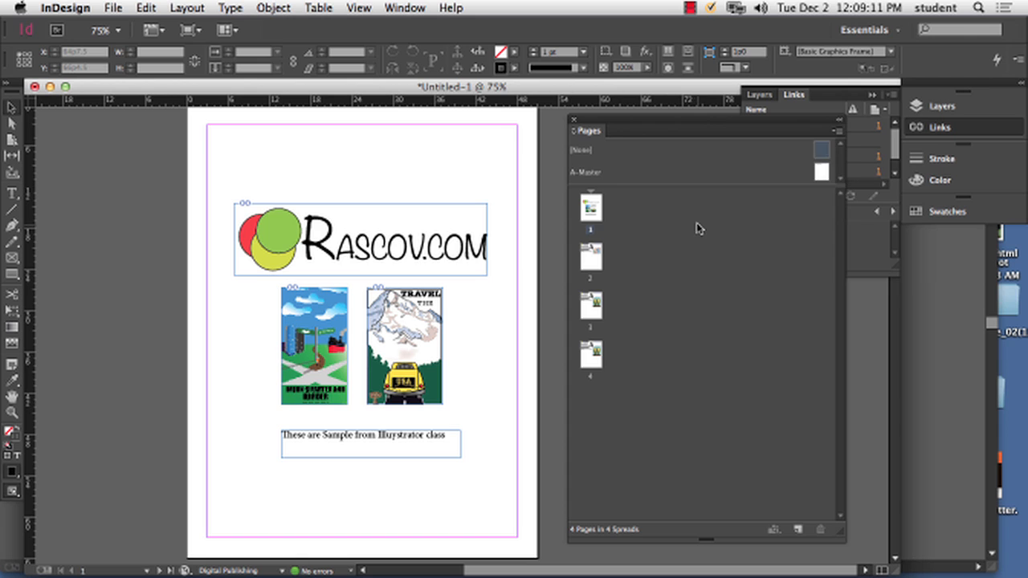
left_click(598, 212)
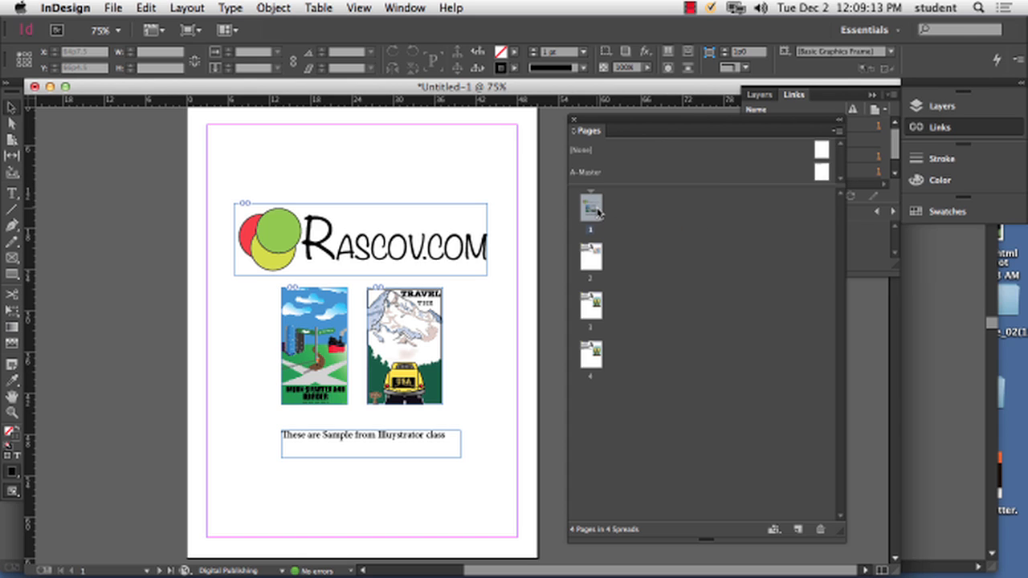
double_click(592, 255)
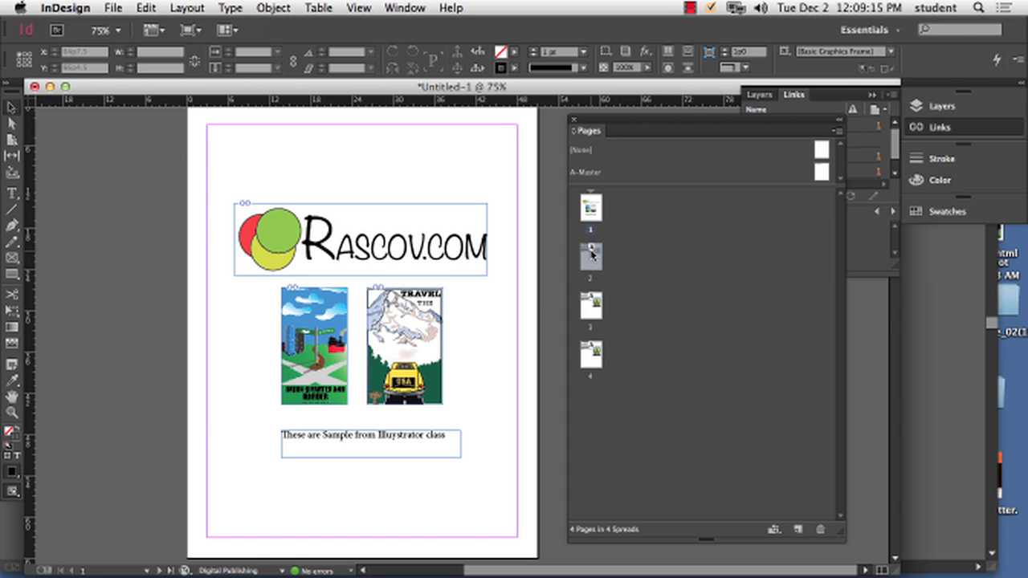
double_click(593, 306)
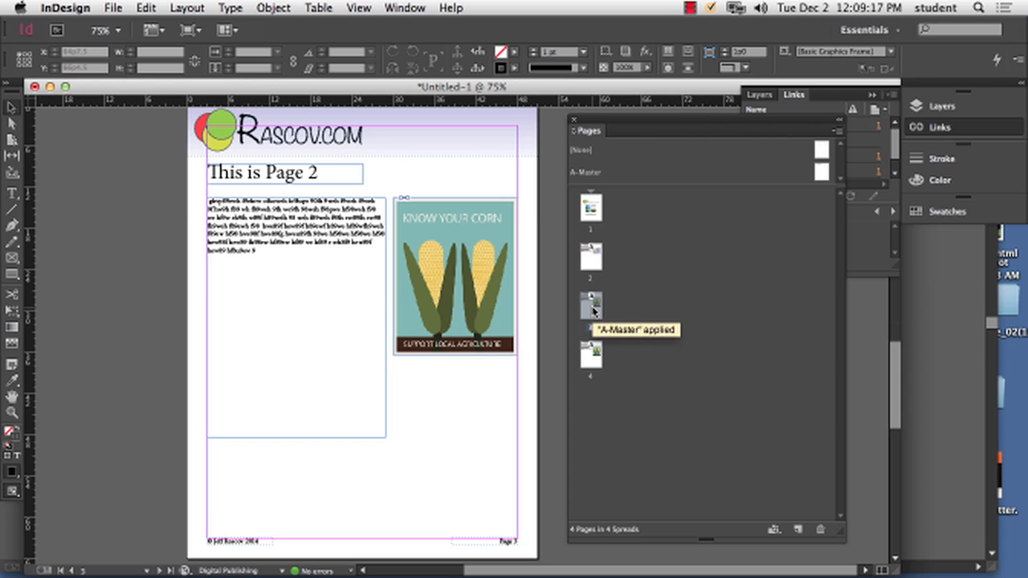
double_click(592, 356)
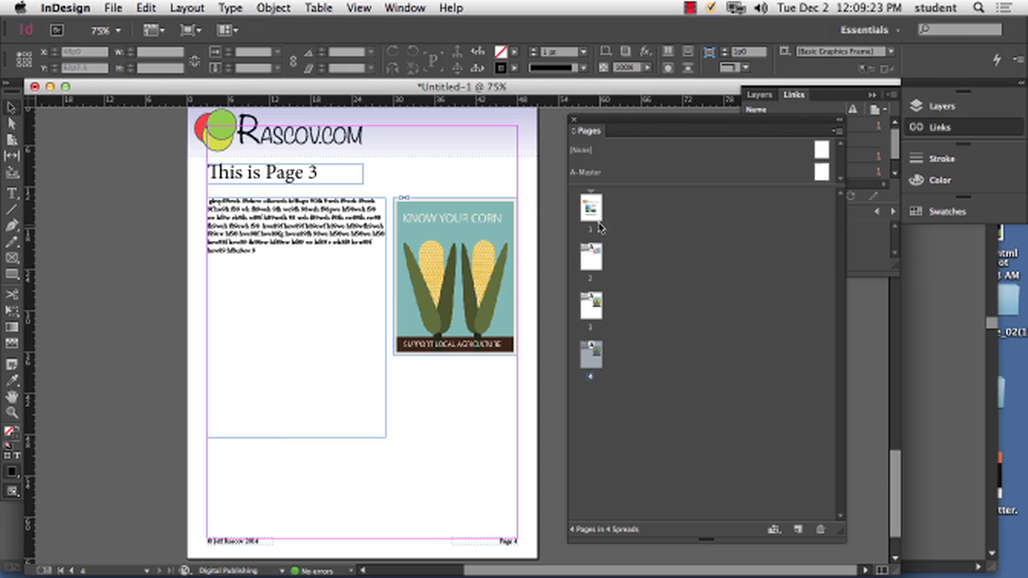
double_click(595, 213)
double_click(595, 271)
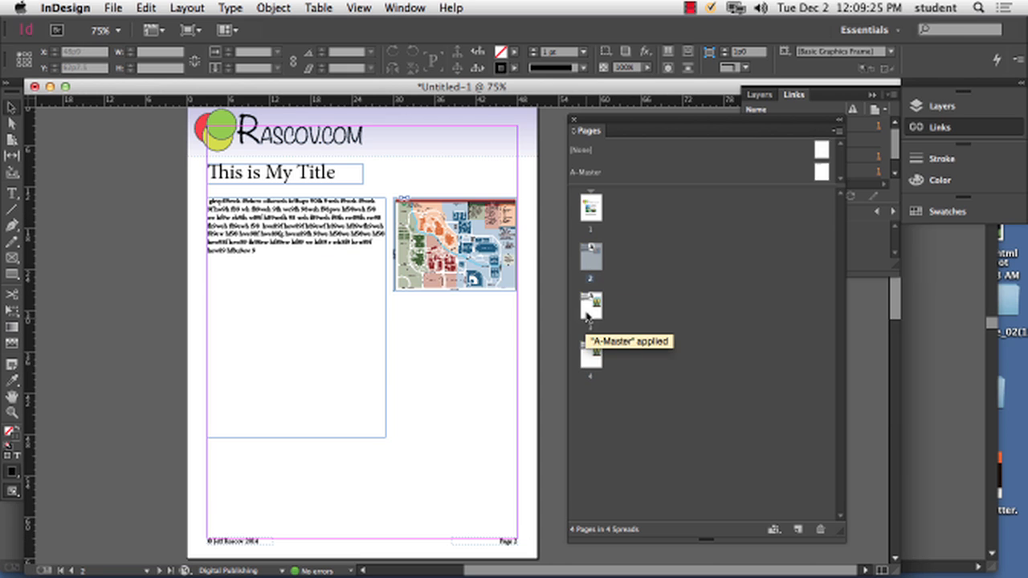
double_click(591, 309)
double_click(590, 353)
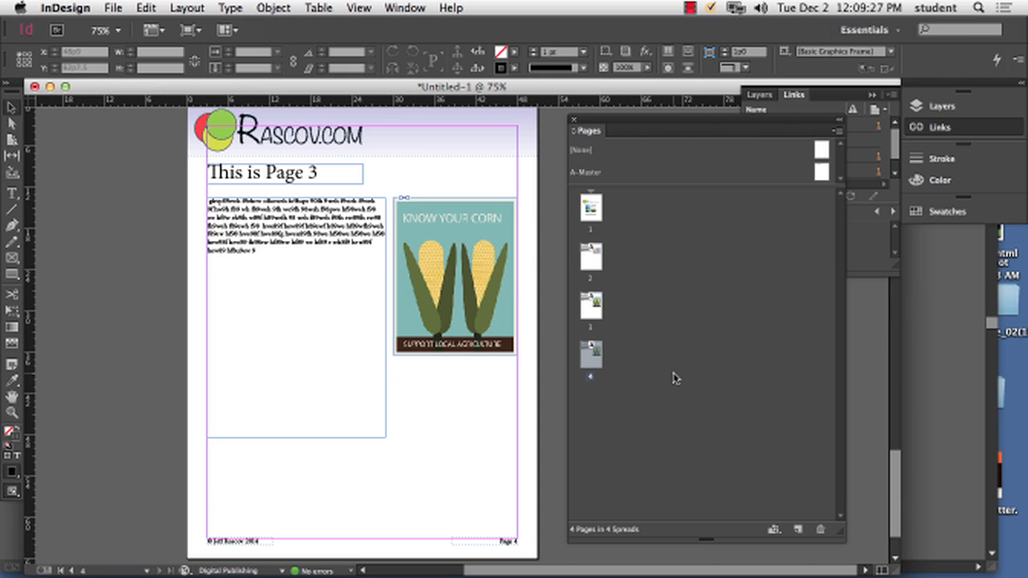
double_click(590, 258)
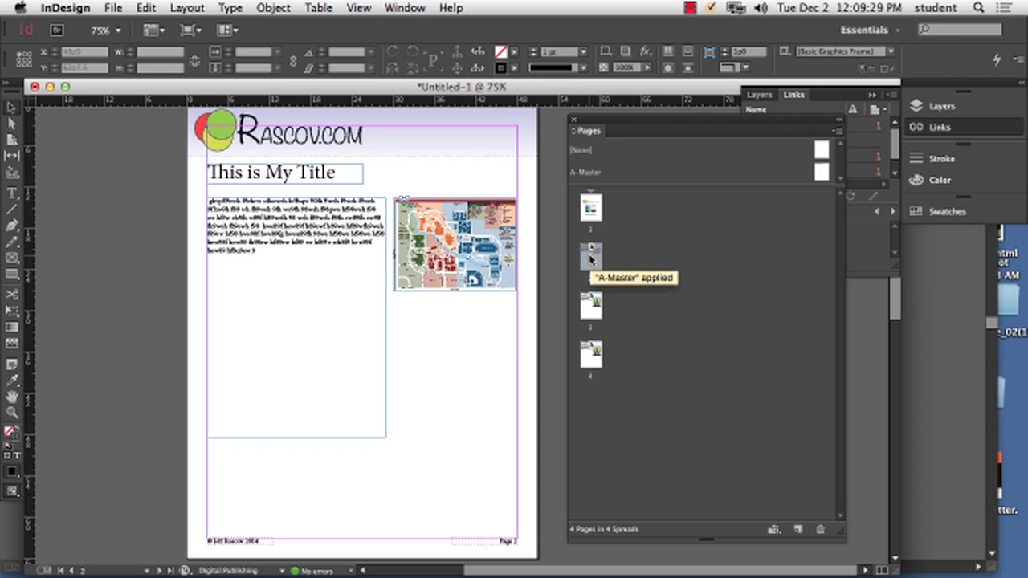
left_click(587, 210)
left_click(641, 233)
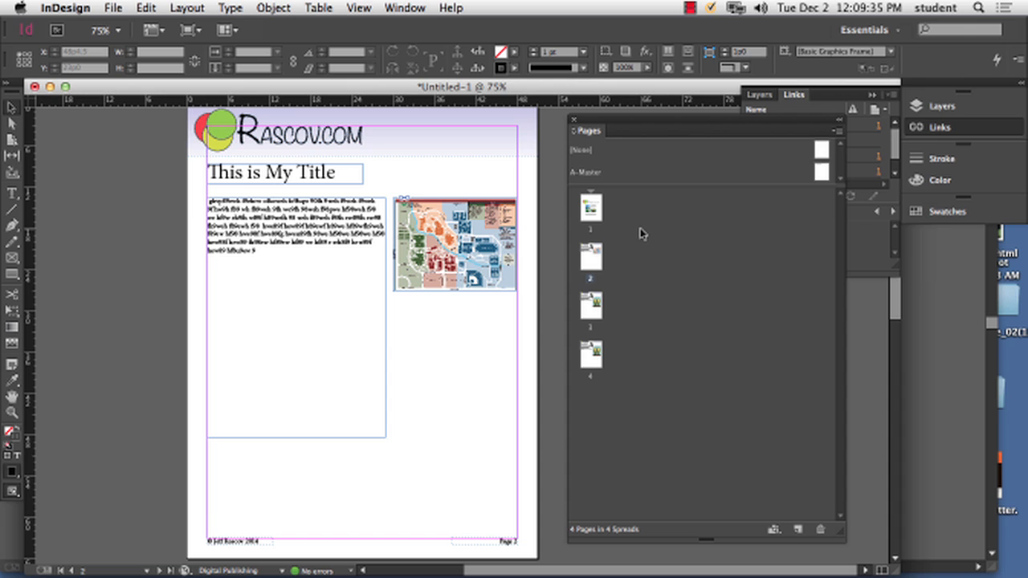
Save the document to the Desktop as "sample Indesign 1" in InDesign CC document format
left_click(112, 7)
left_click(140, 108)
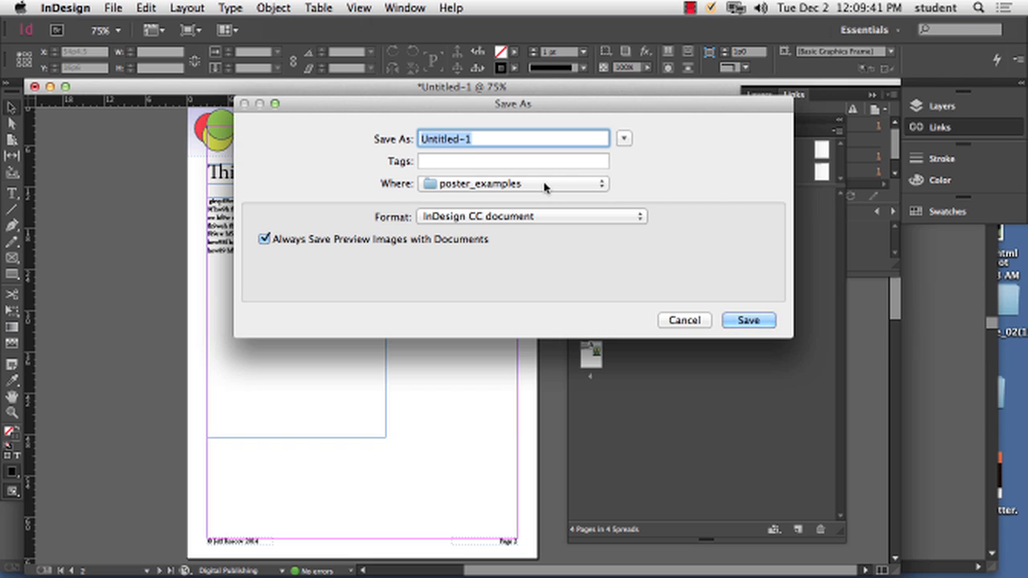
type("sample Indesig")
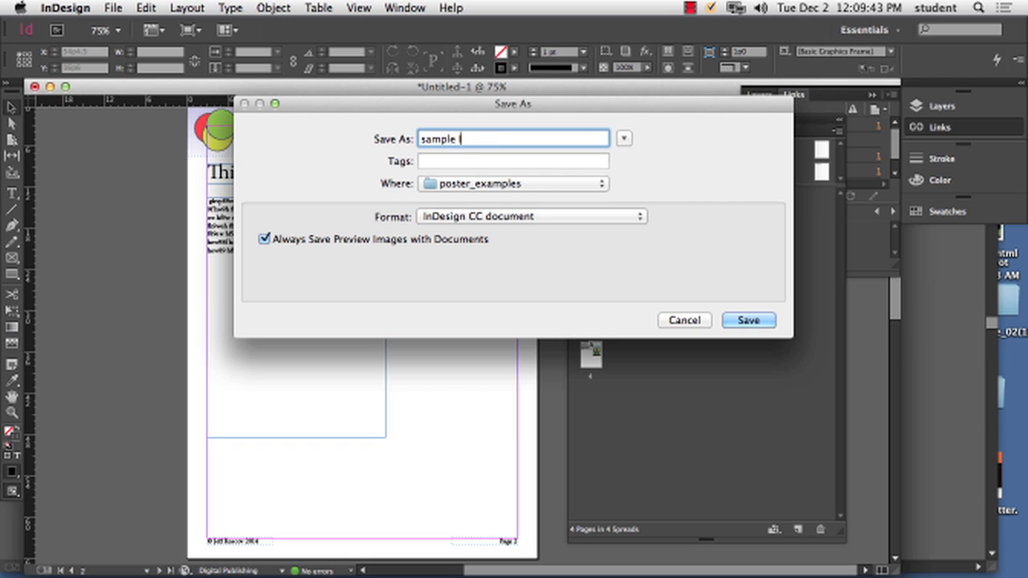
type("n 1")
left_click(467, 184)
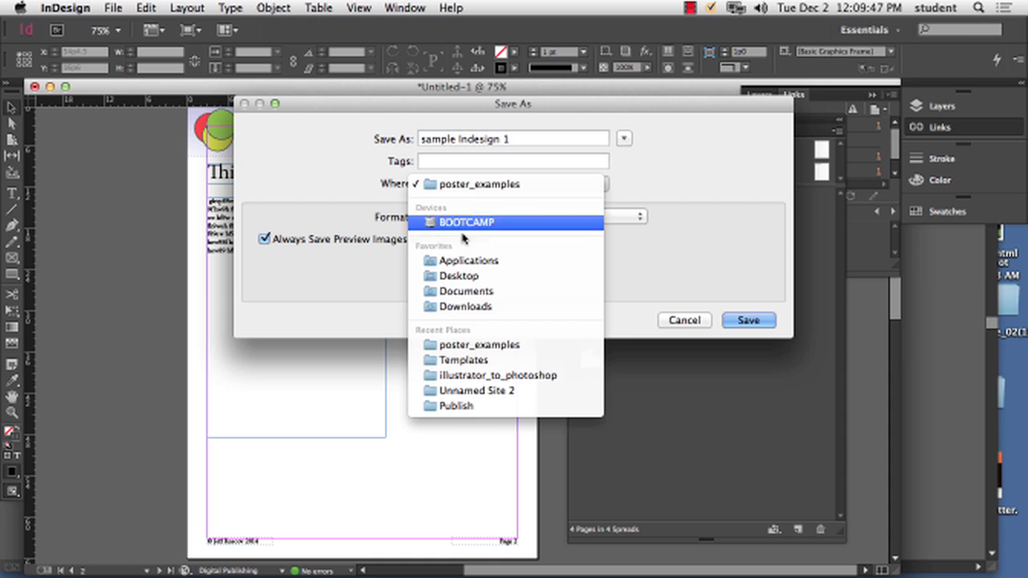
left_click(477, 277)
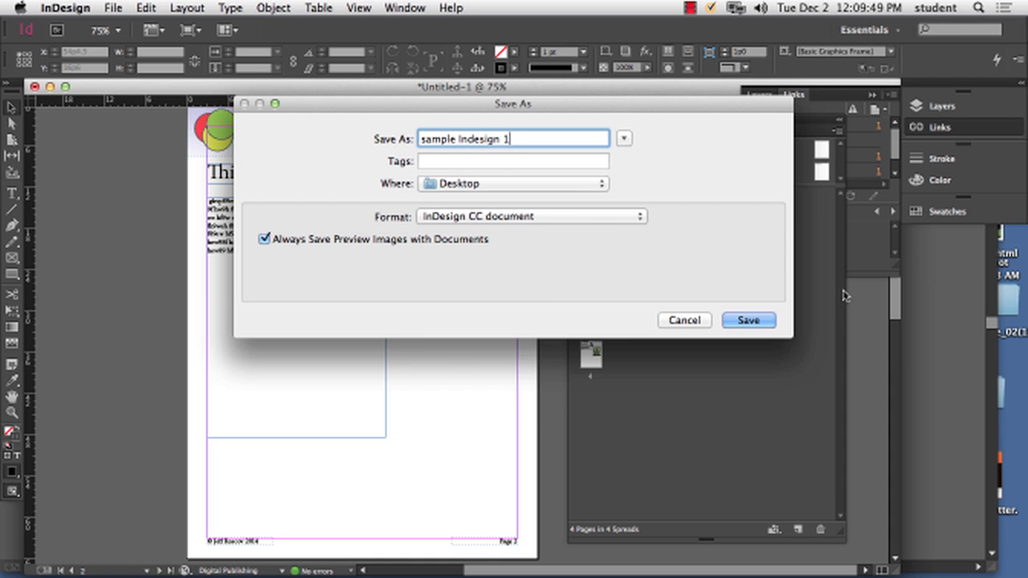
left_click(764, 320)
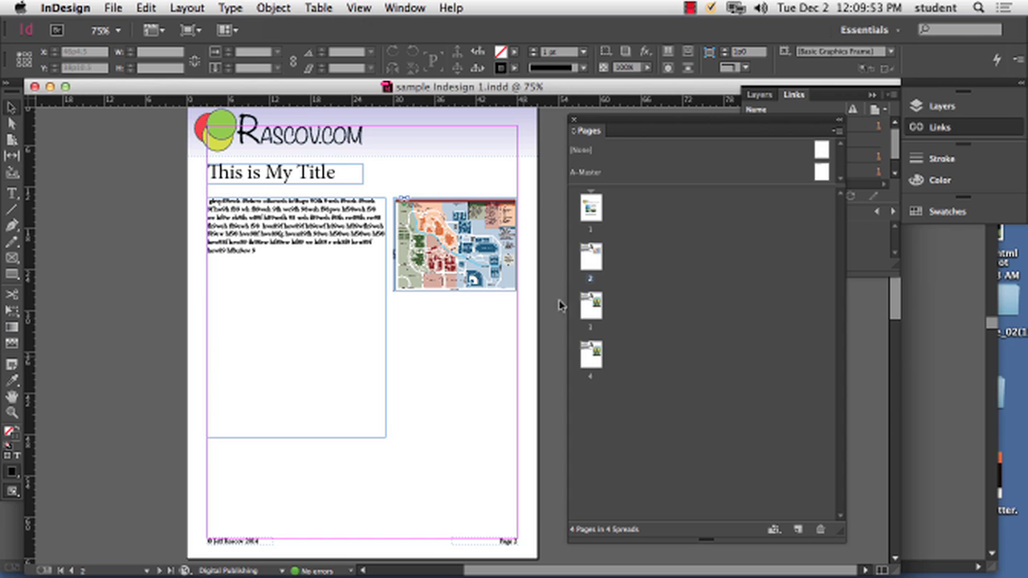
Start exporting the document to the Desktop as "sample Indesign 1" in Adobe PDF (Print) format
left_click(115, 7)
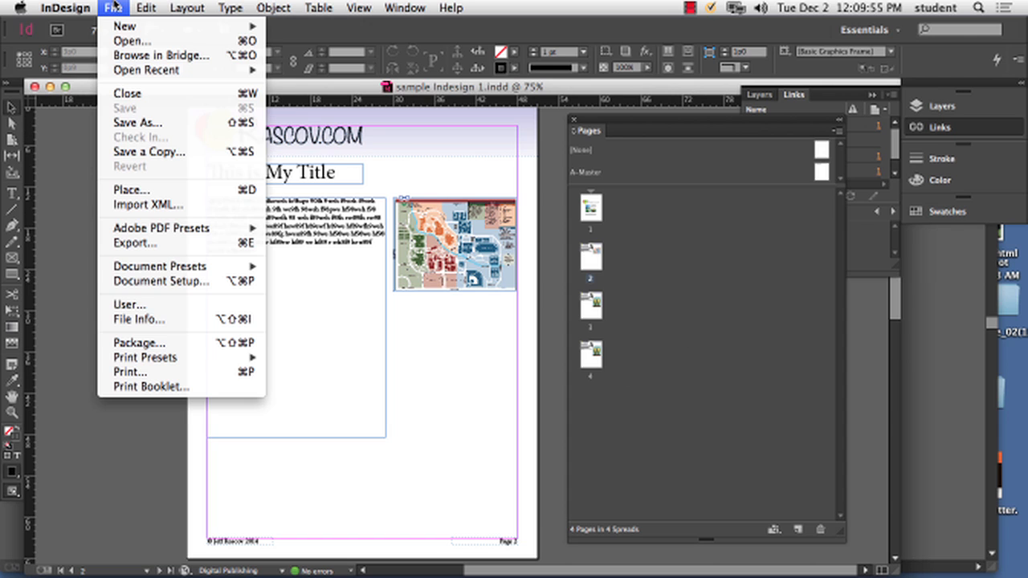
mouse_move(138, 233)
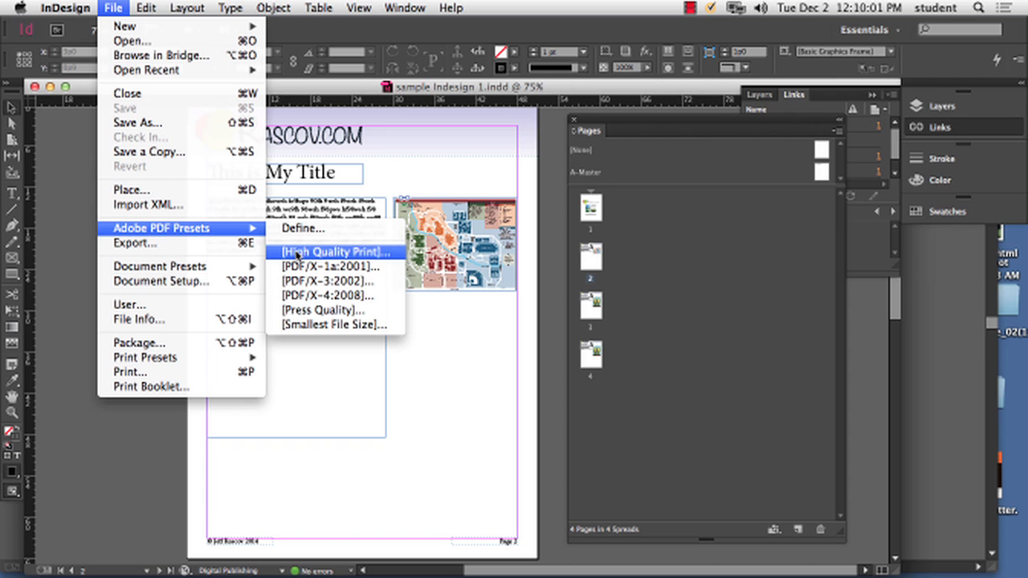
left_click(203, 248)
left_click(518, 235)
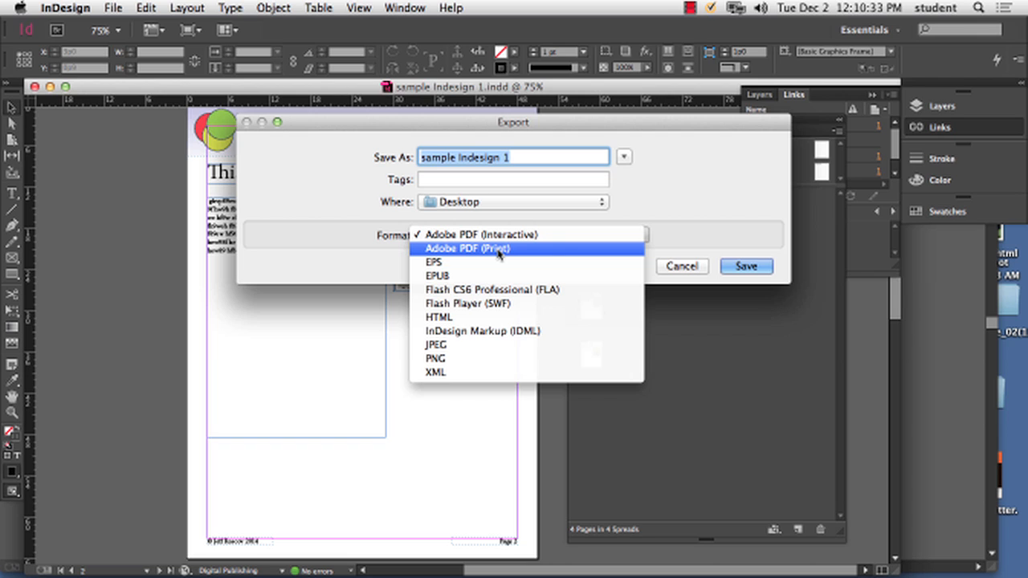
left_click(498, 251)
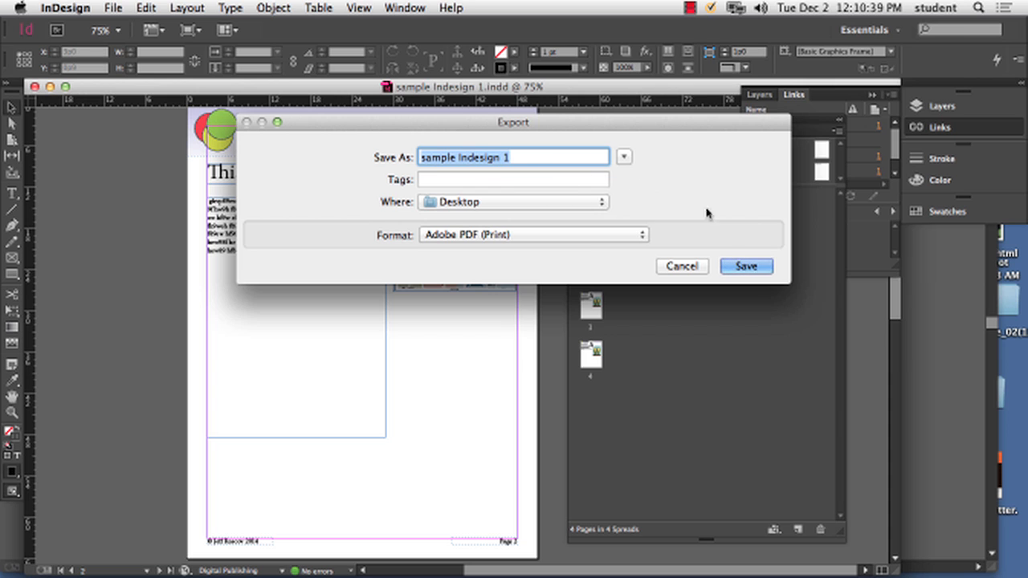
left_click(746, 266)
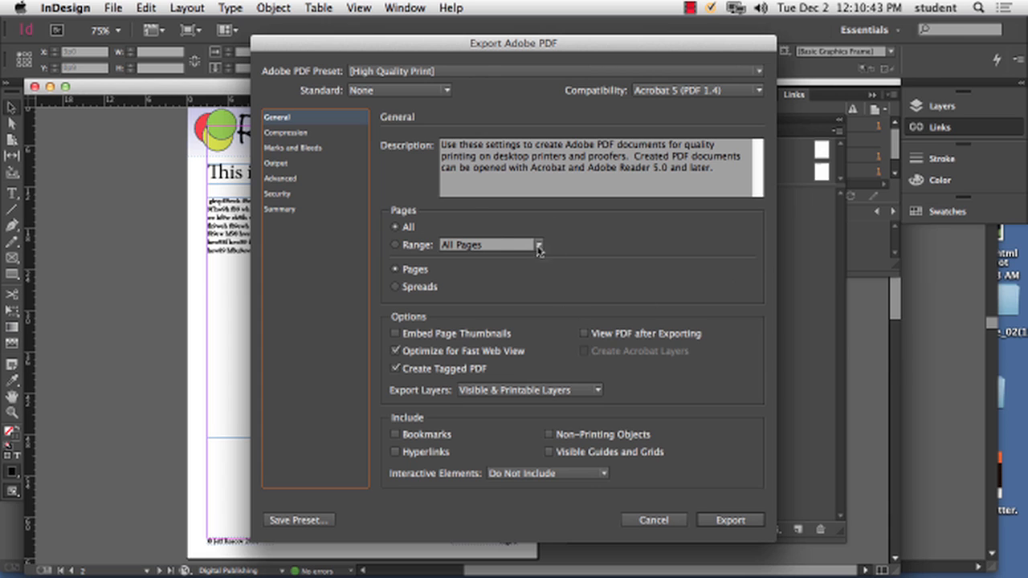
Review the PDF export settings for compression, marks and bleeds, output, advanced, security and summary, then return to the general settings
left_click(297, 134)
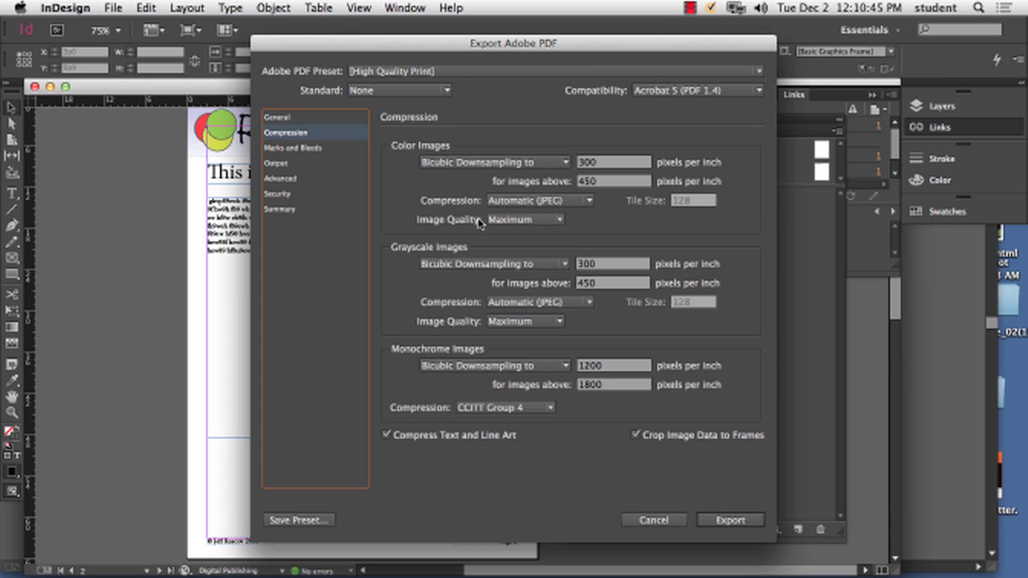
left_click(294, 148)
left_click(274, 164)
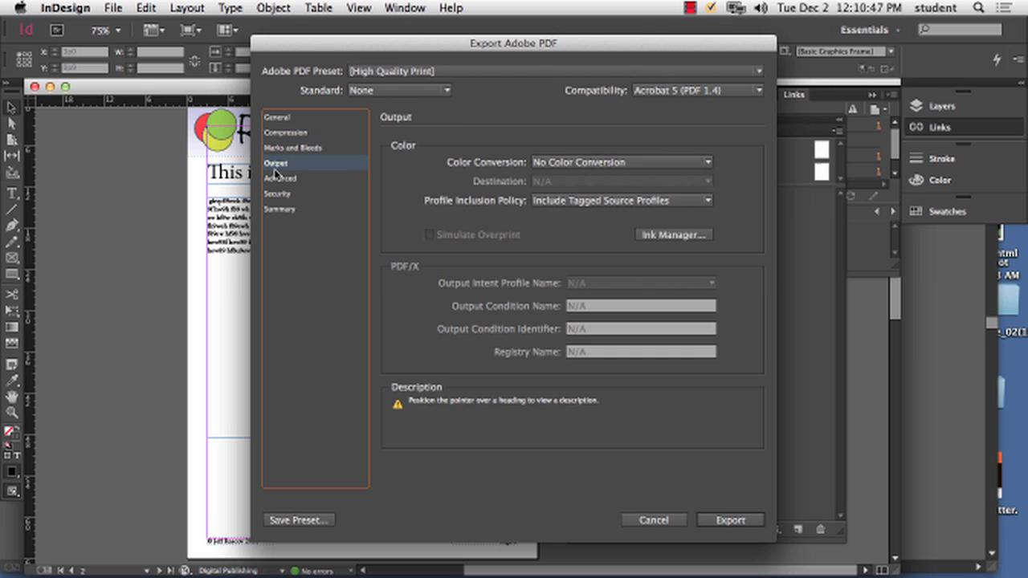
left_click(278, 179)
left_click(284, 209)
left_click(282, 194)
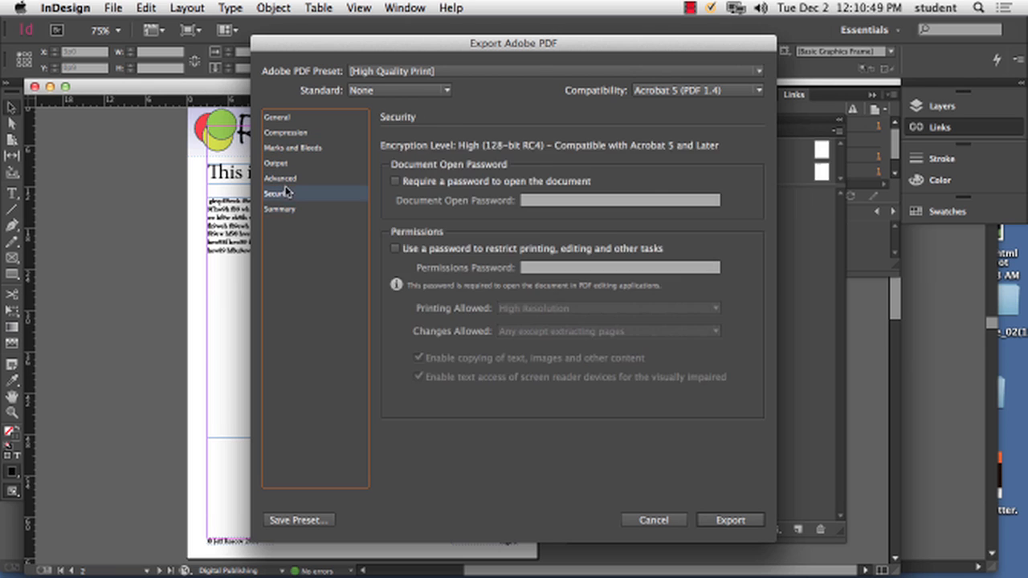
left_click(289, 179)
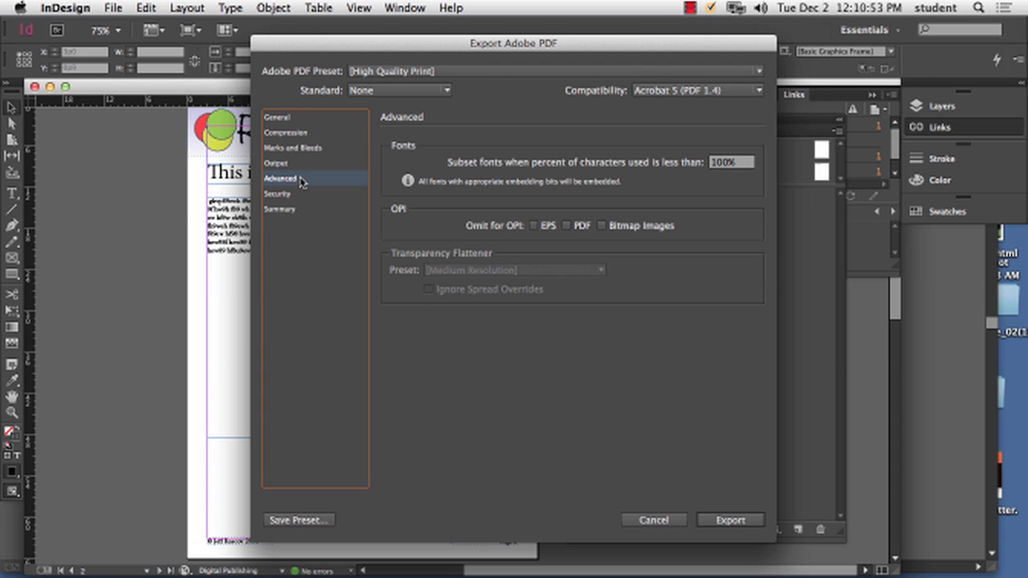
left_click(306, 120)
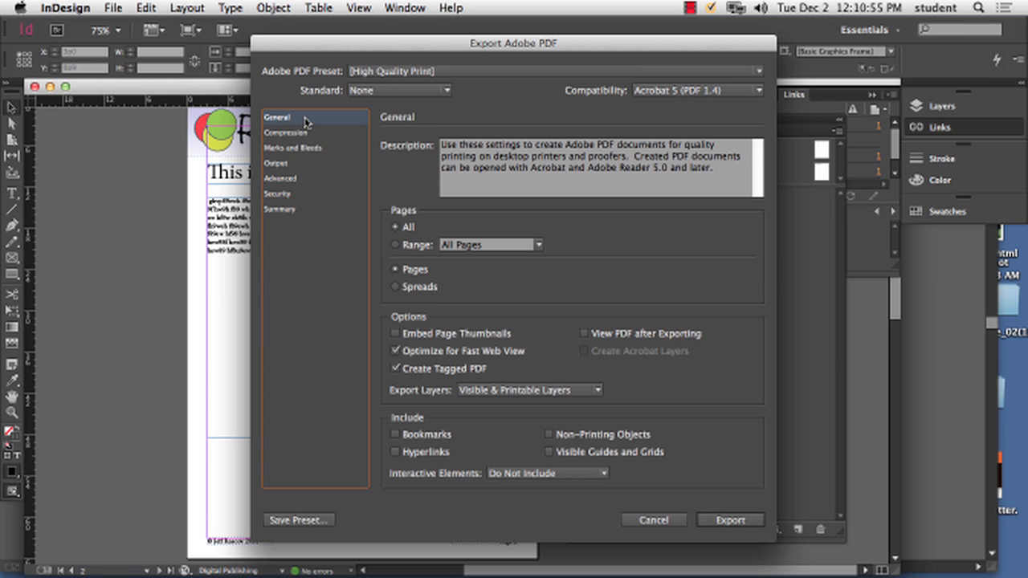
Set the PDF compatibility to Acrobat 6 (PDF 1.5) and export all pages
left_click(719, 90)
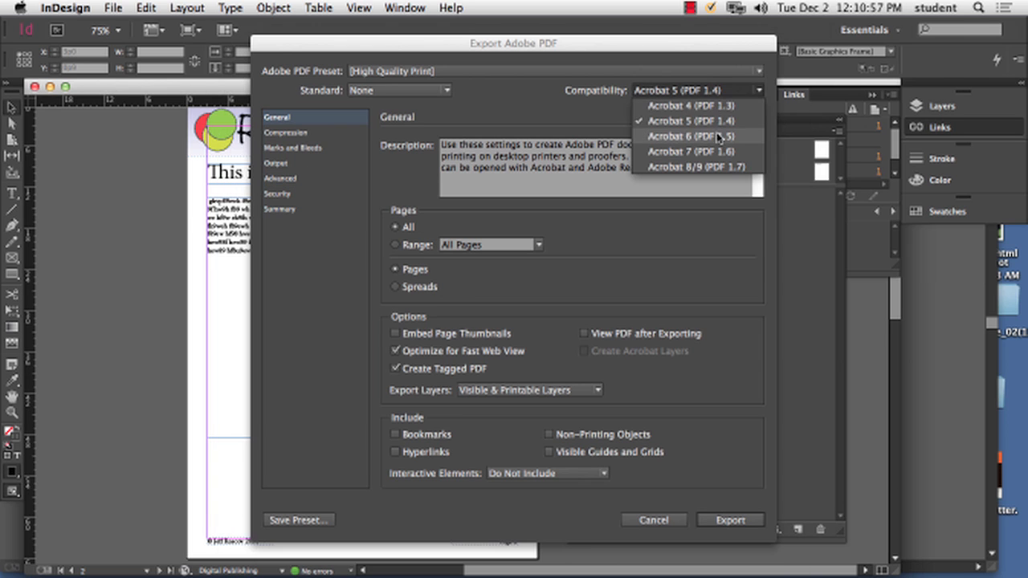
left_click(720, 136)
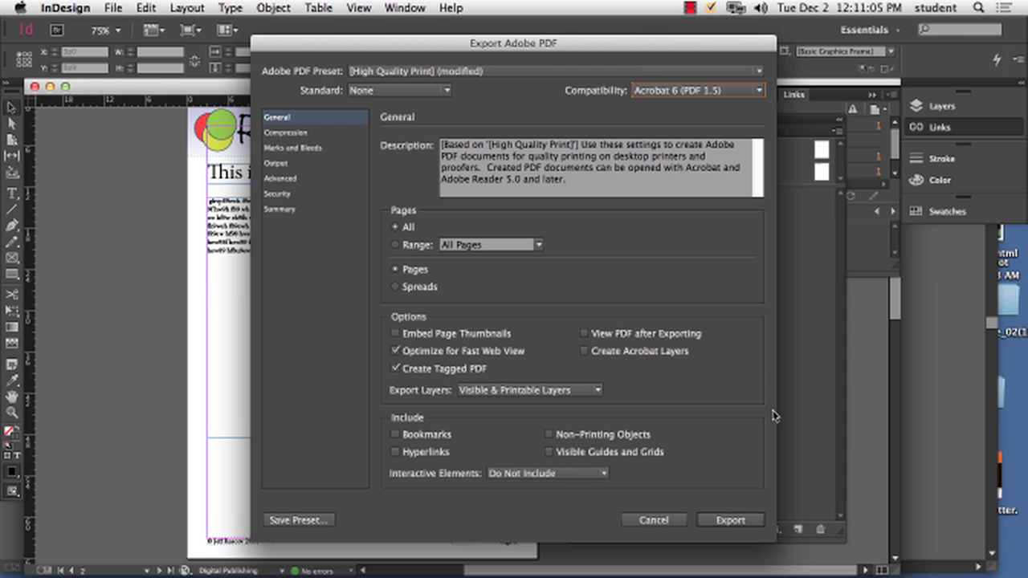
left_click(731, 520)
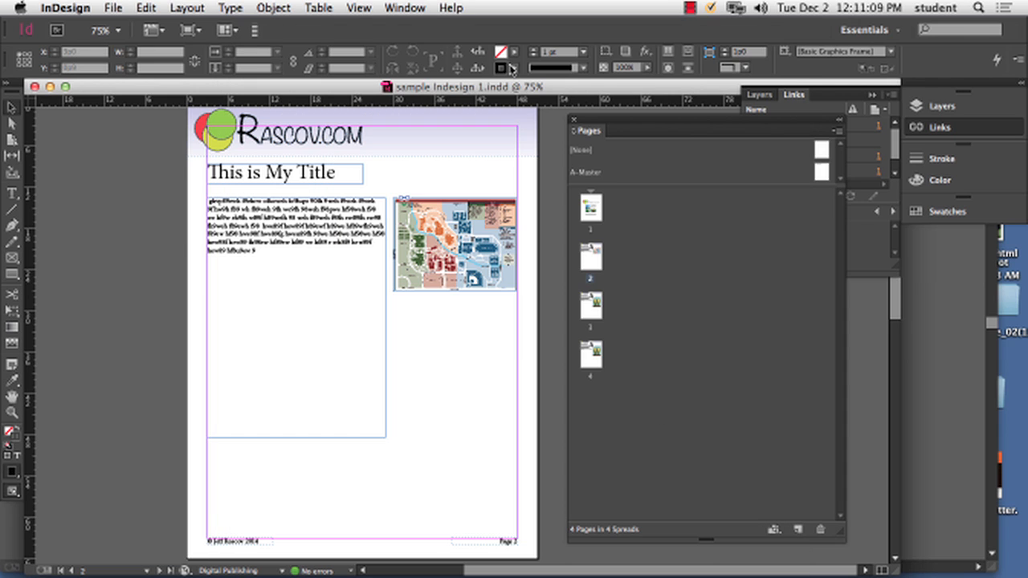
Hide InDesign and Illustrator to reveal the Desktop
left_click(64, 7)
left_click(105, 94)
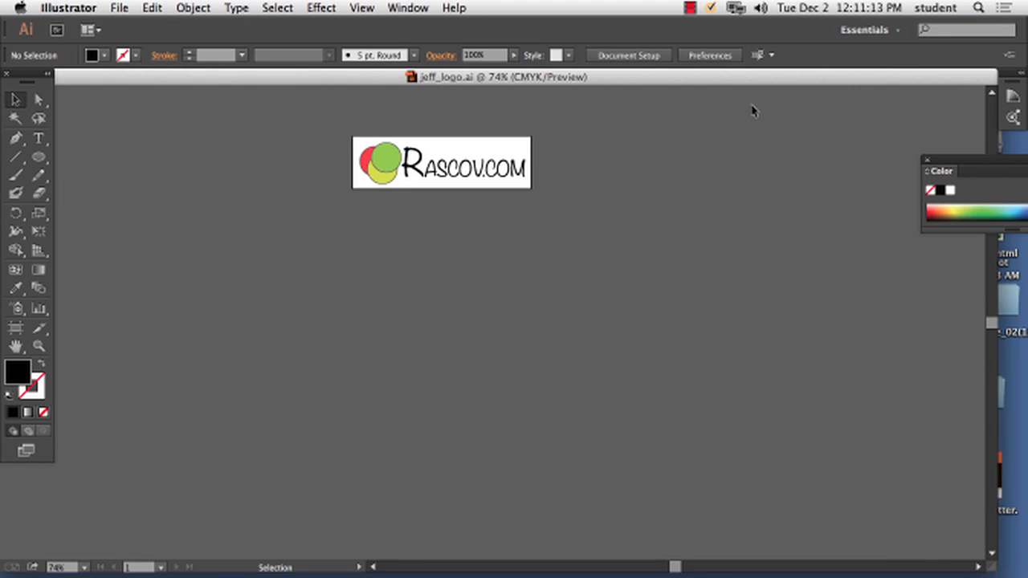
left_click(80, 7)
left_click(110, 125)
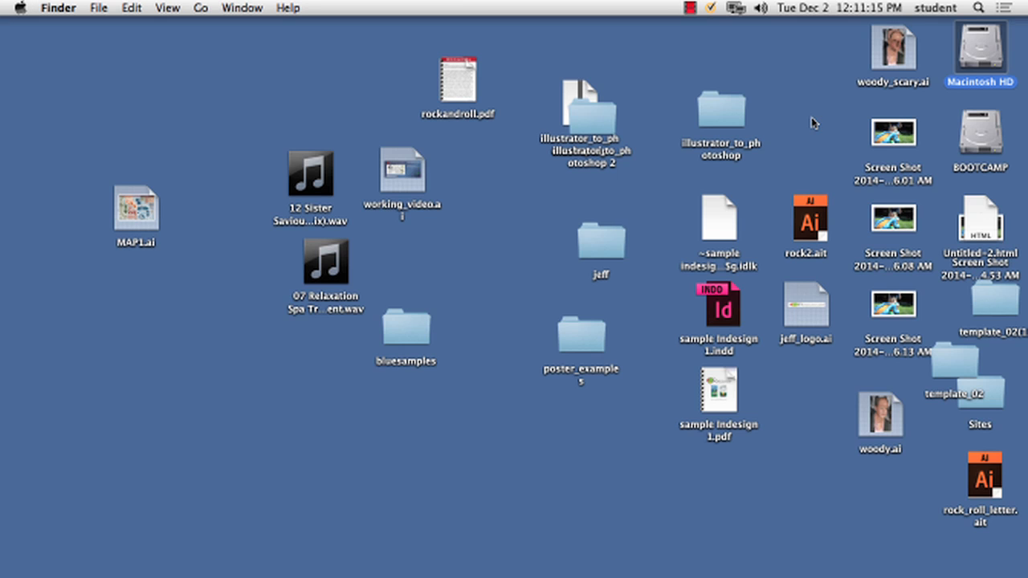
Open the exported "sample Indesign 1.pdf" from the Desktop with Adobe Acrobat Pro
left_click(759, 482)
right_click(733, 388)
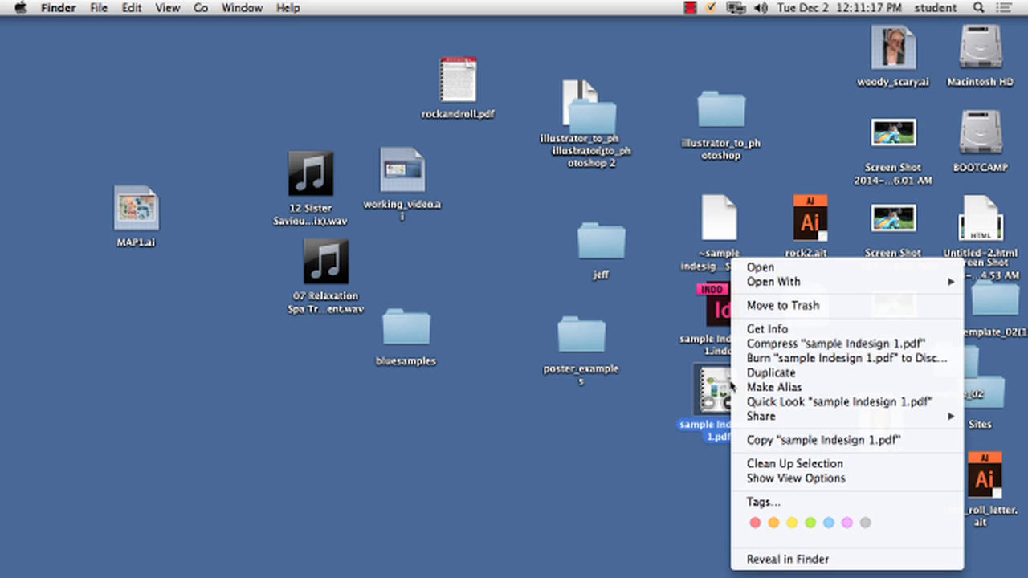
mouse_move(827, 283)
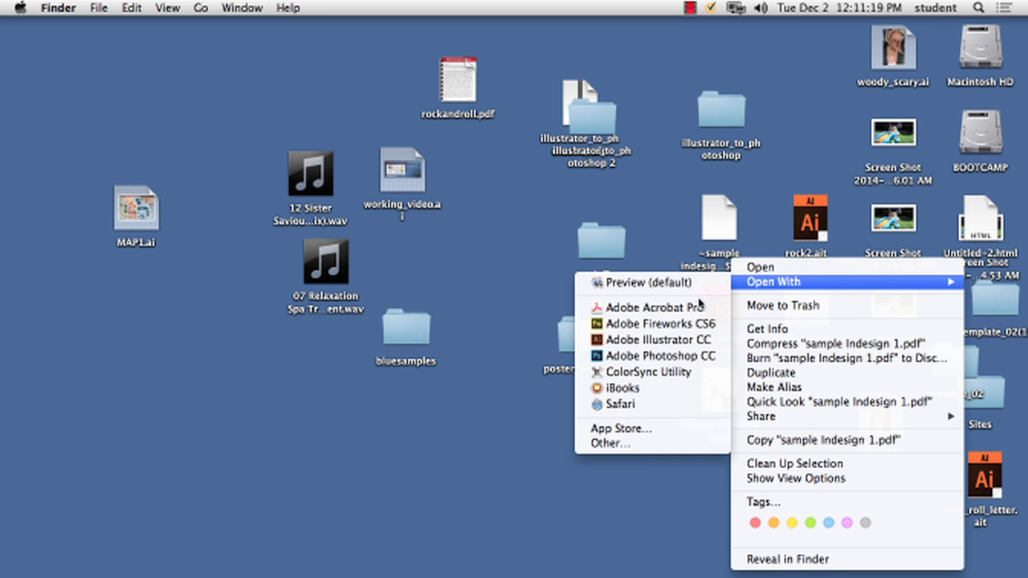
left_click(652, 308)
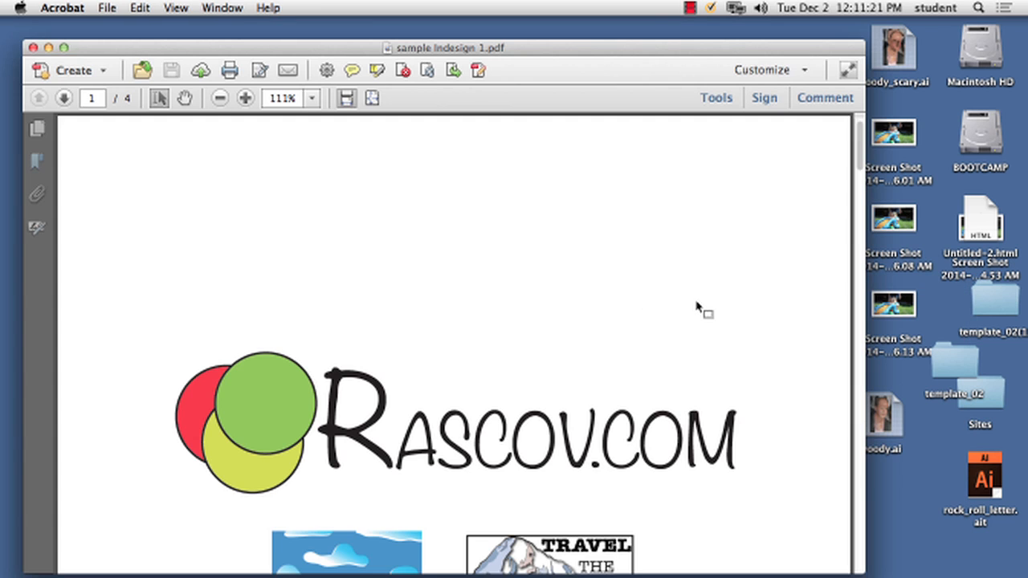
Examine the exported PDF from the cover through page 4, checking the header, titles, text and images, and return to page 3
scroll(699, 308, "down", 10)
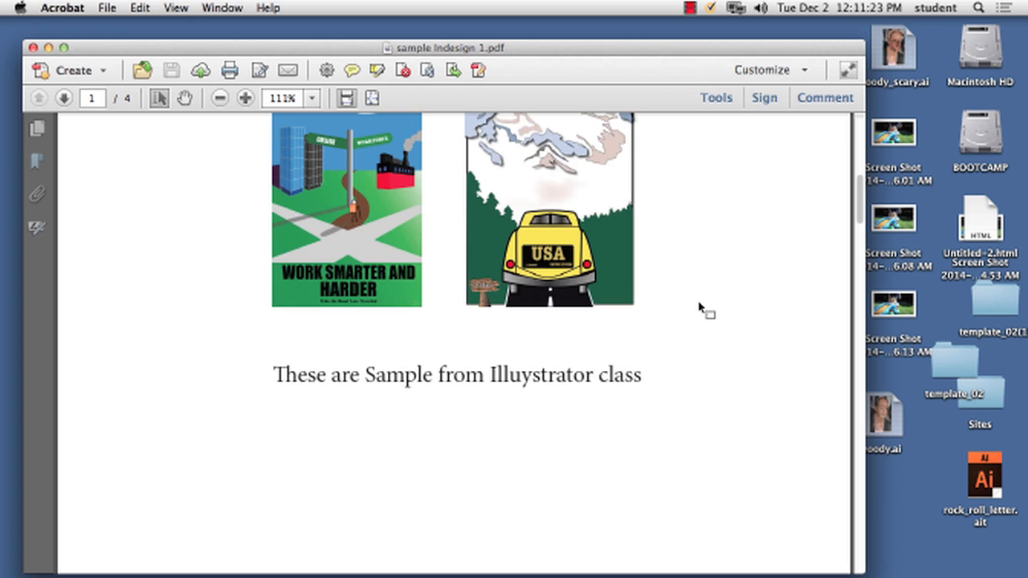
scroll(699, 308, "down", 5)
scroll(748, 296, "down", 1)
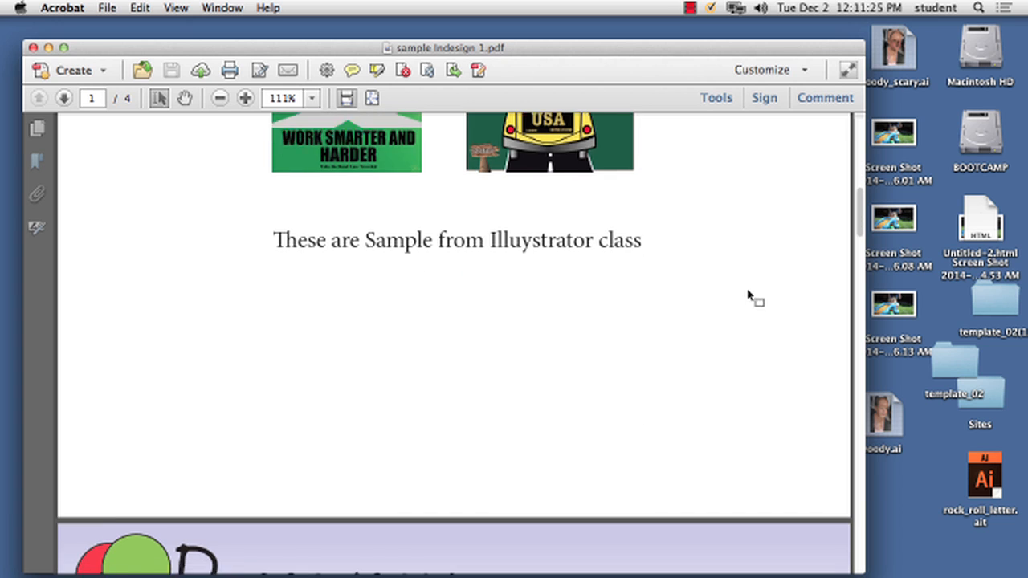
scroll(748, 295, "down", 10)
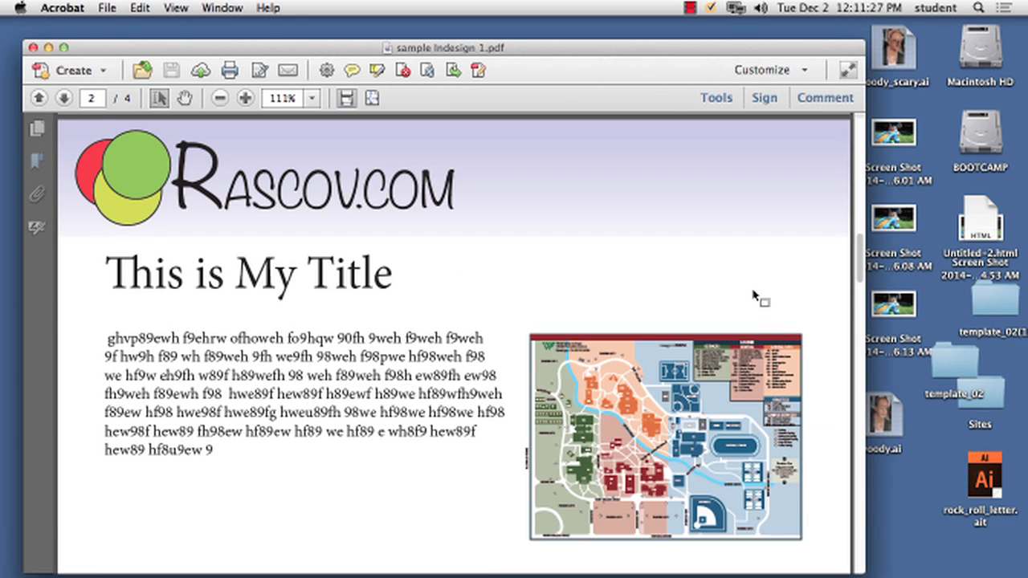
left_click(65, 98)
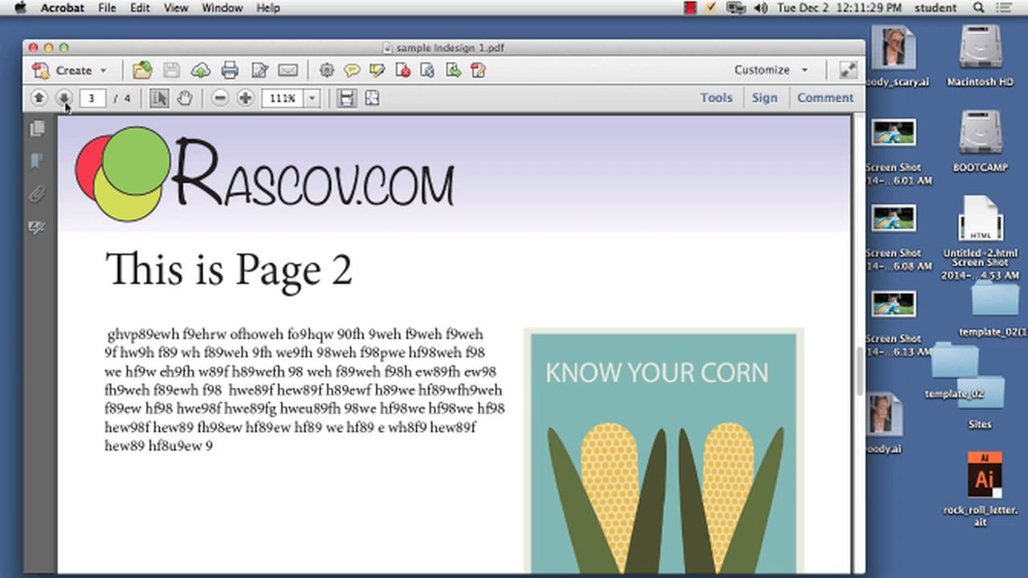
left_click(65, 98)
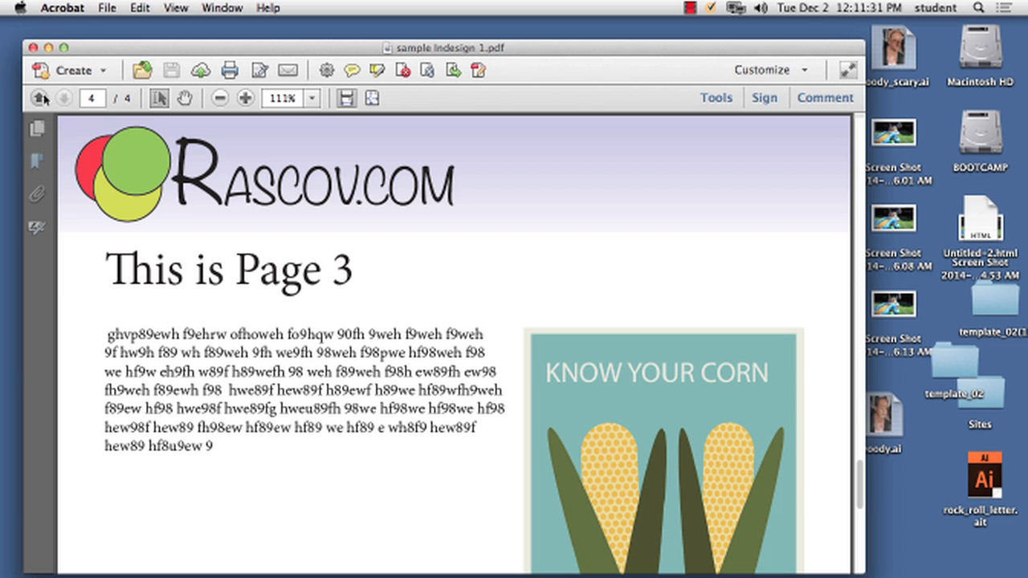
left_click(40, 98)
left_click(39, 98)
left_click(64, 98)
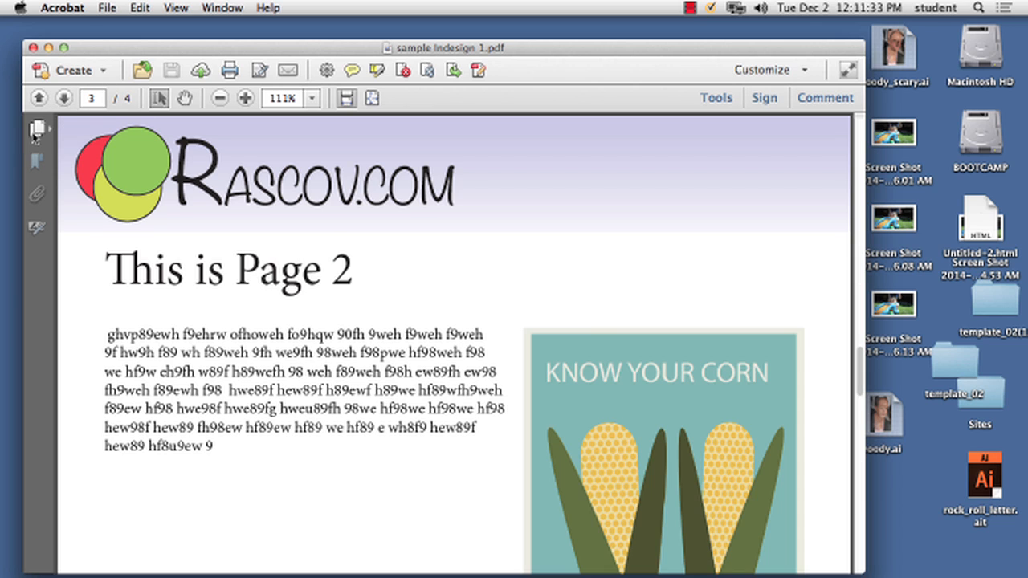